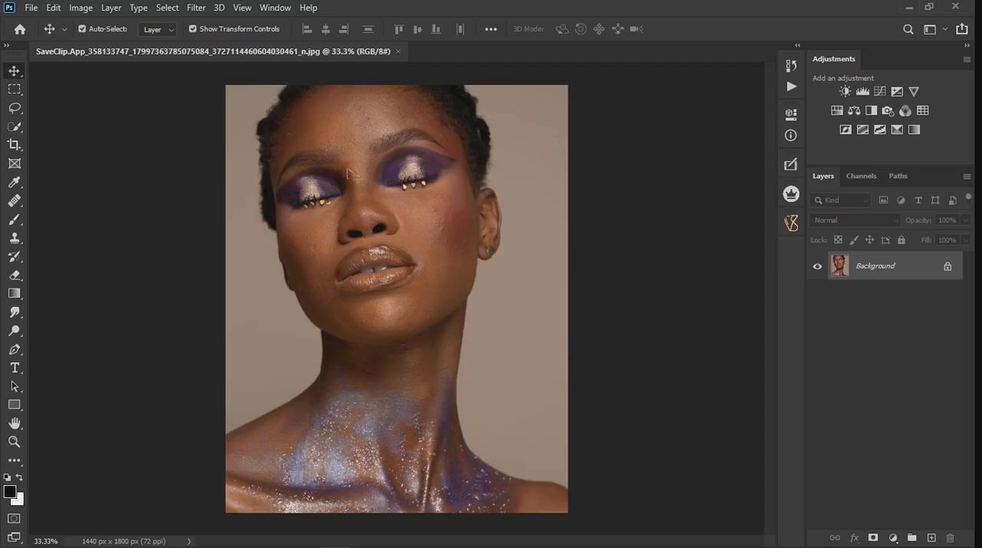
Step: Examine the portrait's skin texture, eye makeup and lips, both up close and in full view
scroll(347, 138, "up", 3)
scroll(347, 138, "up", 1)
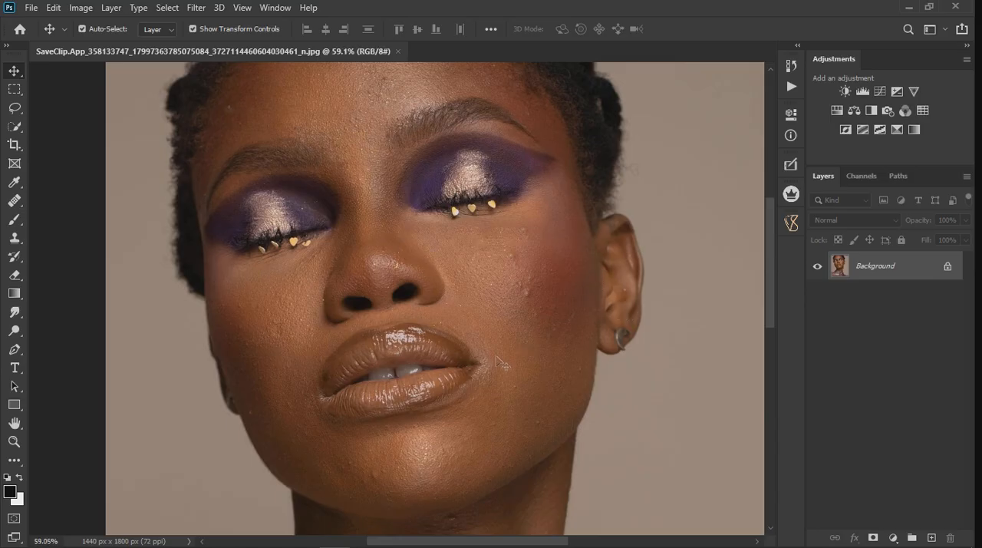
scroll(503, 364, "down", 3)
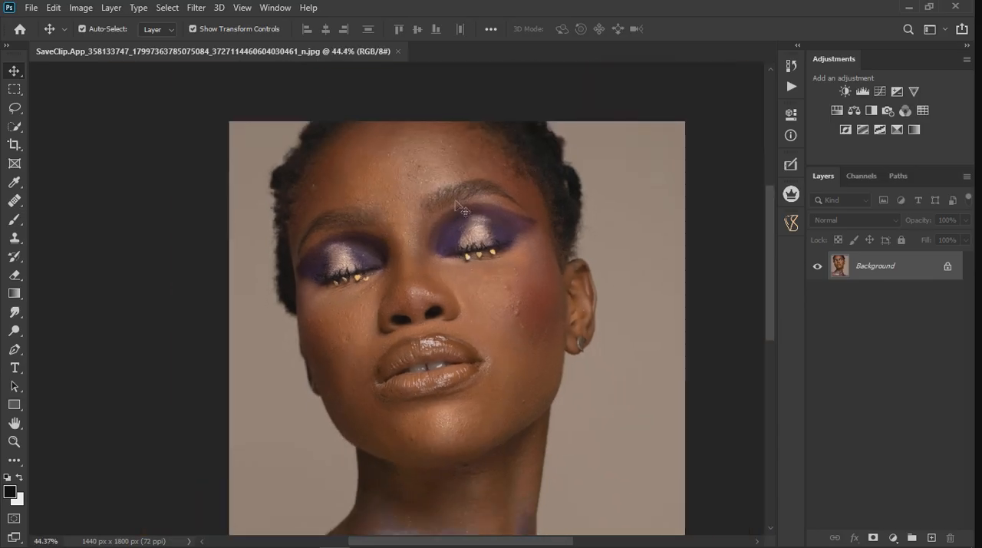
scroll(442, 219, "down", 2)
scroll(380, 239, "up", 1)
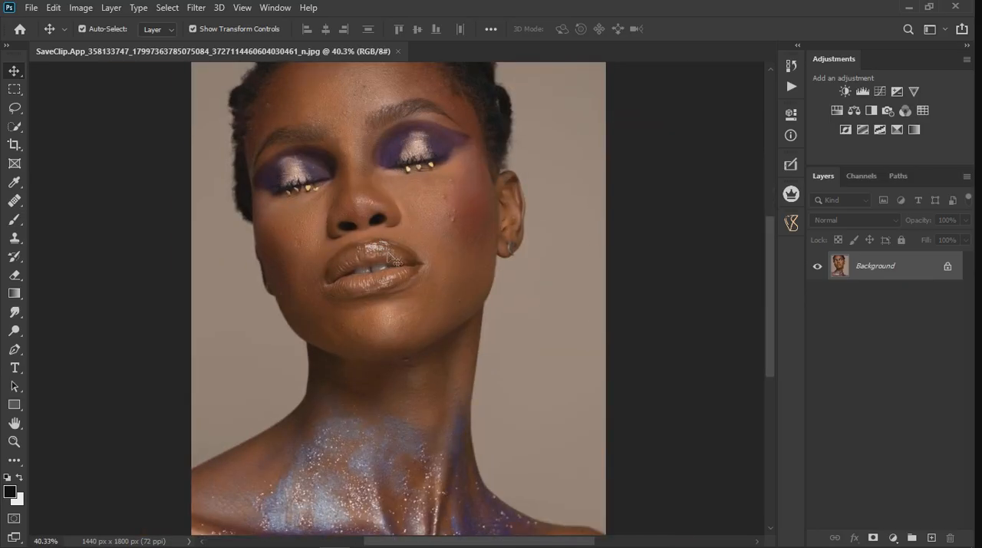
scroll(388, 253, "down", 2)
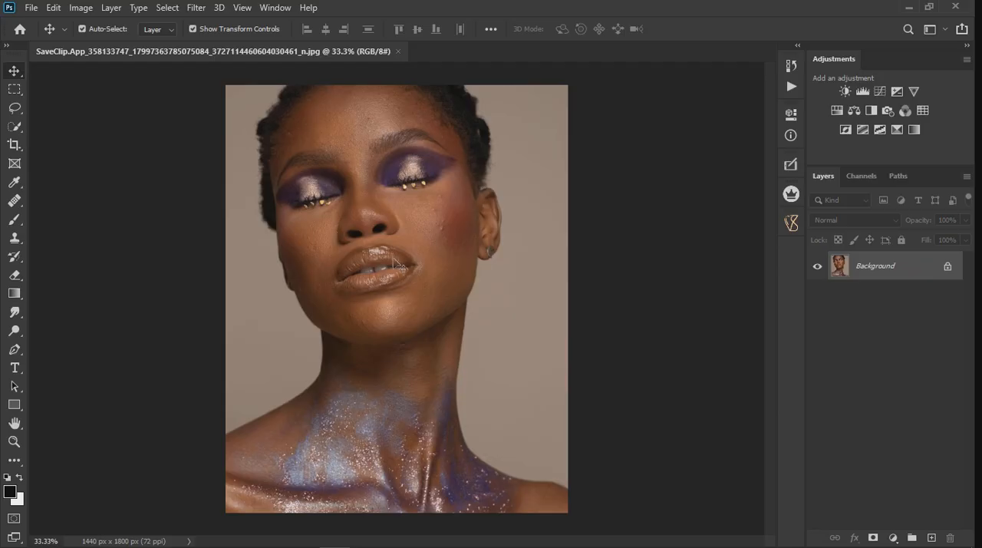
scroll(331, 144, "up", 2)
scroll(331, 145, "up", 1)
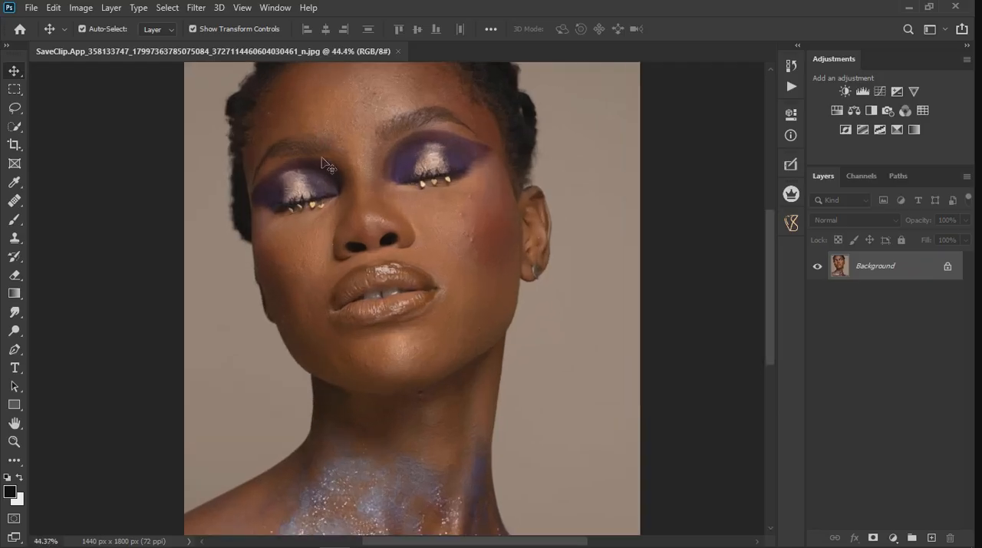
scroll(355, 276, "up", 3)
scroll(354, 277, "up", 1)
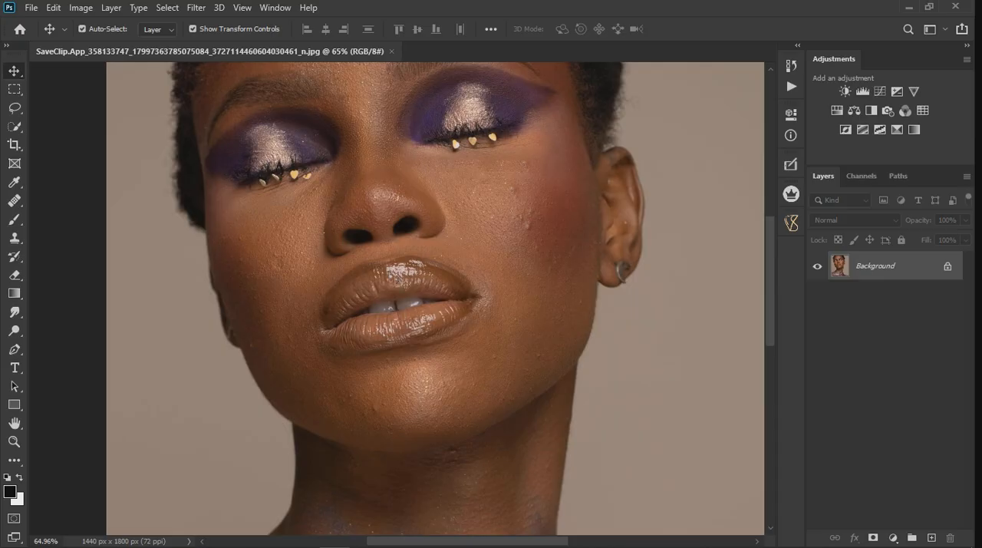
scroll(405, 284, "down", 1)
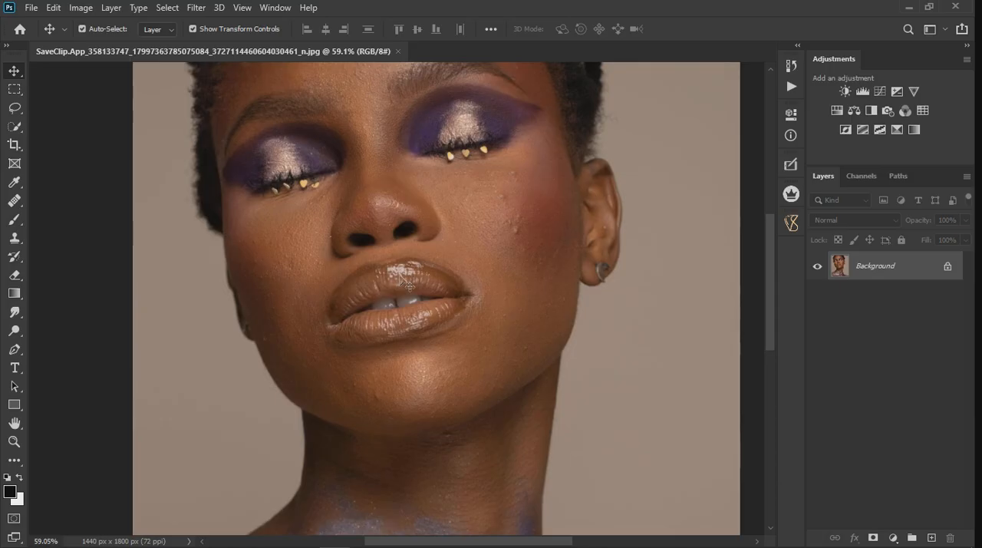
scroll(405, 282, "down", 3)
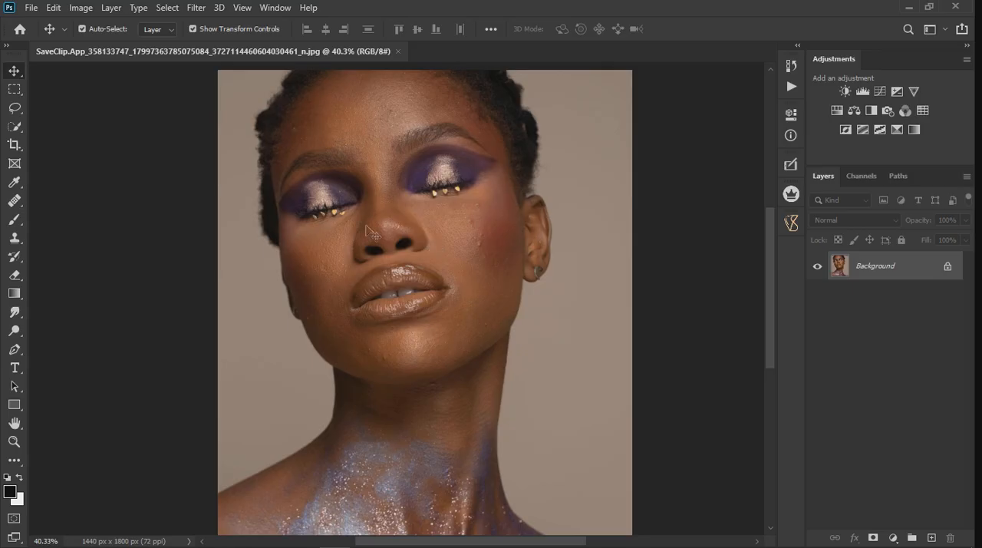
scroll(381, 242, "up", 3)
scroll(381, 242, "up", 1)
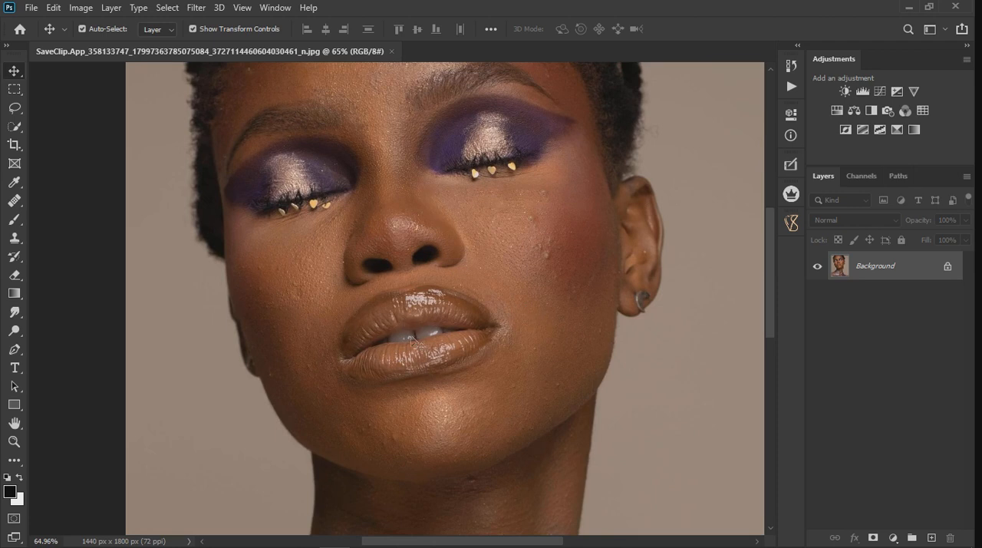
scroll(411, 341, "up", 4)
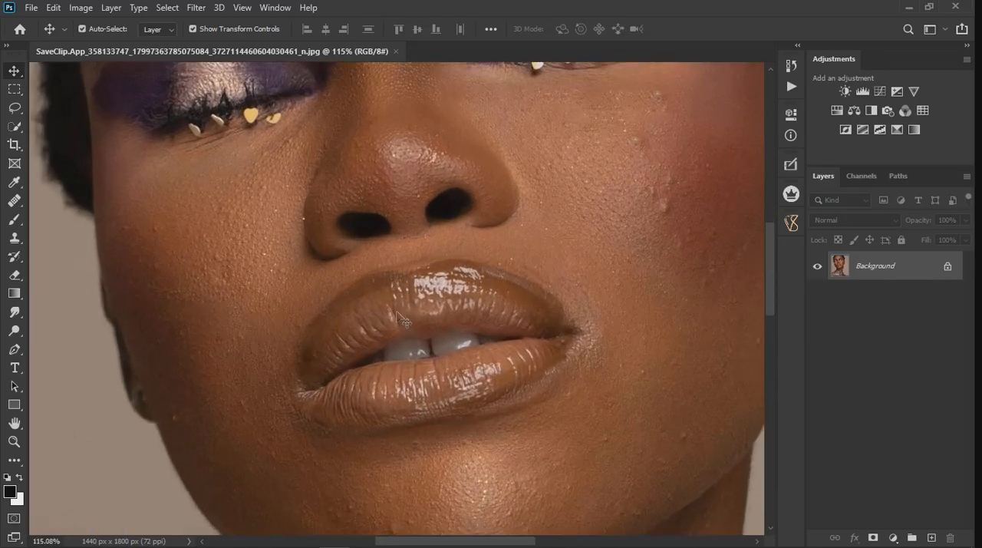
Step: Unlock the Background layer, duplicate it, and hide the original layer beneath the copy
left_click(956, 269)
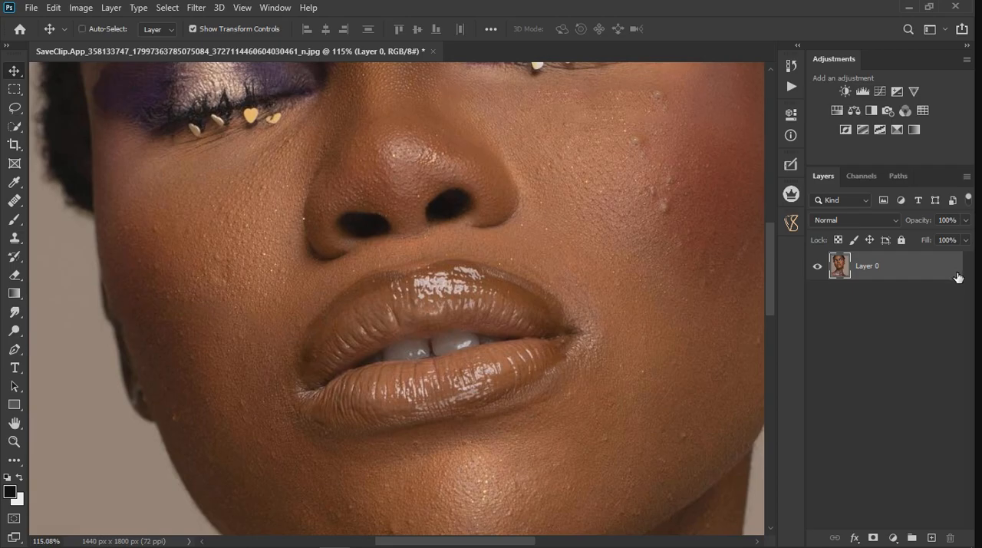
key("ctrl+j")
left_click(825, 299)
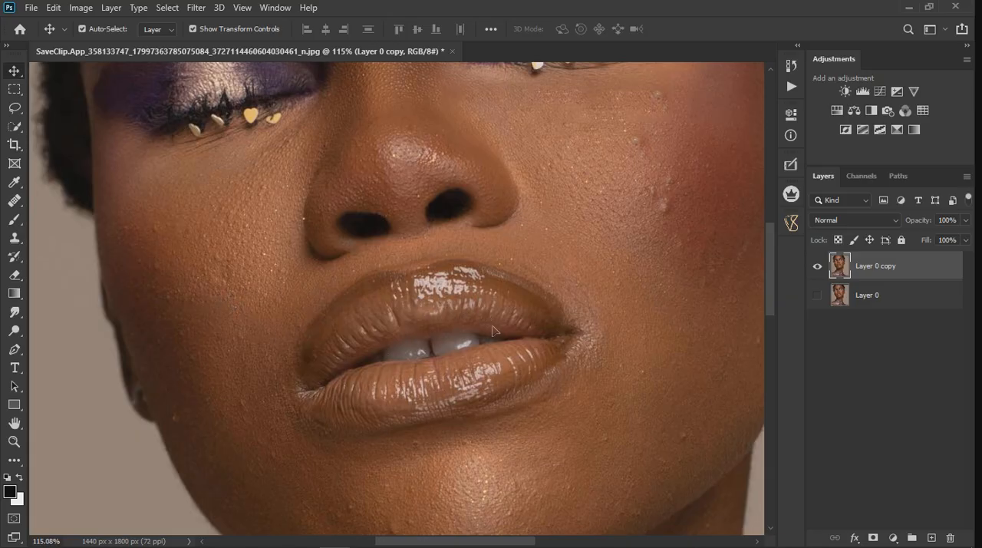
scroll(449, 311, "down", 5)
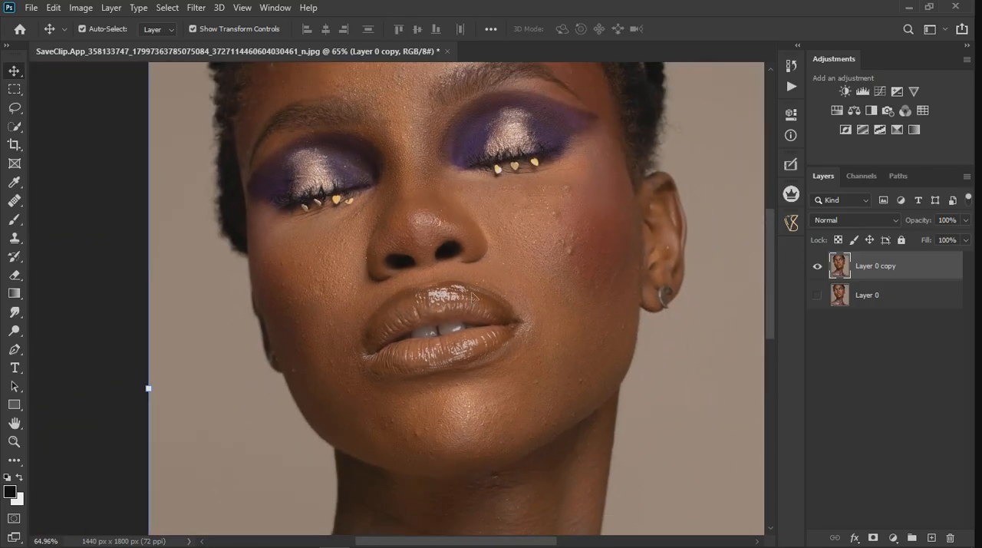
scroll(473, 297, "up", 5)
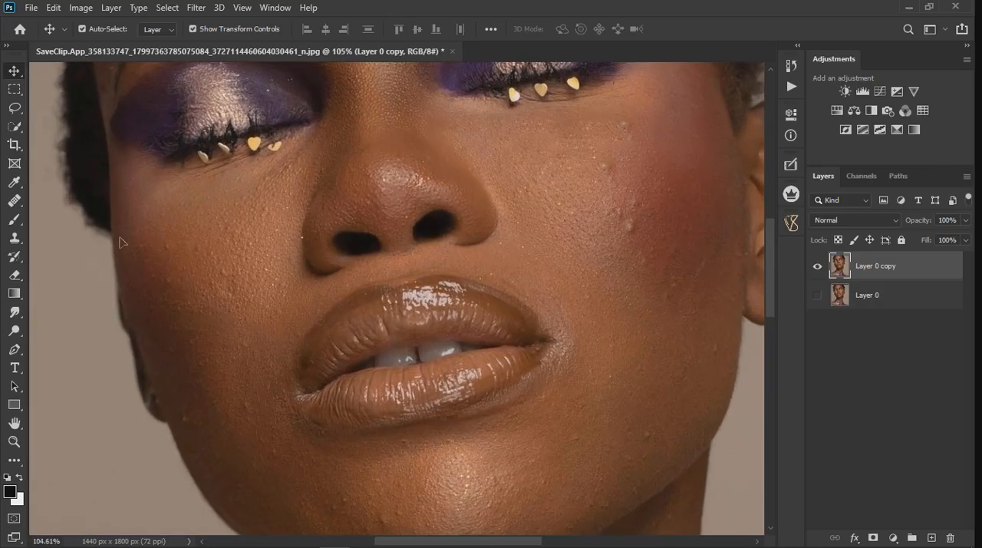
left_click(17, 245)
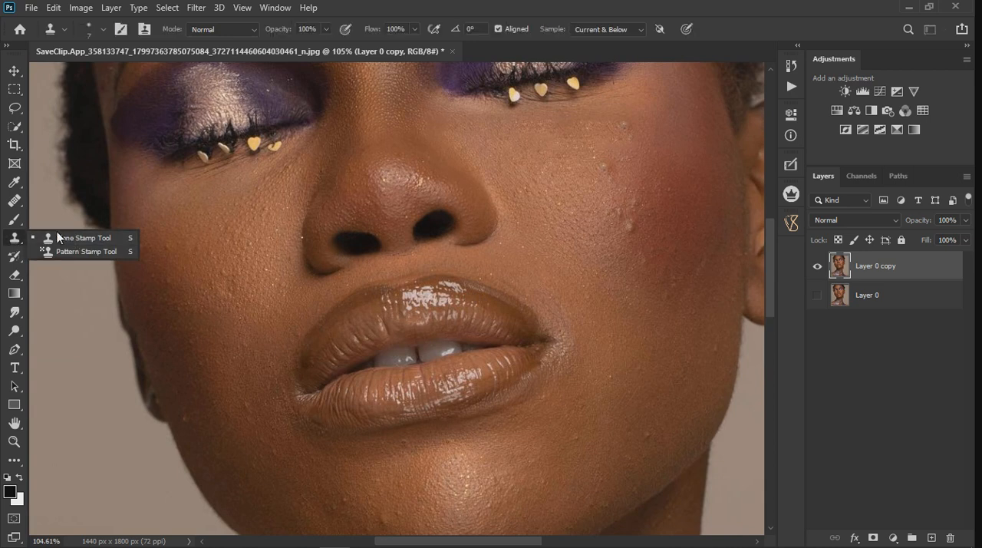
left_click(46, 242)
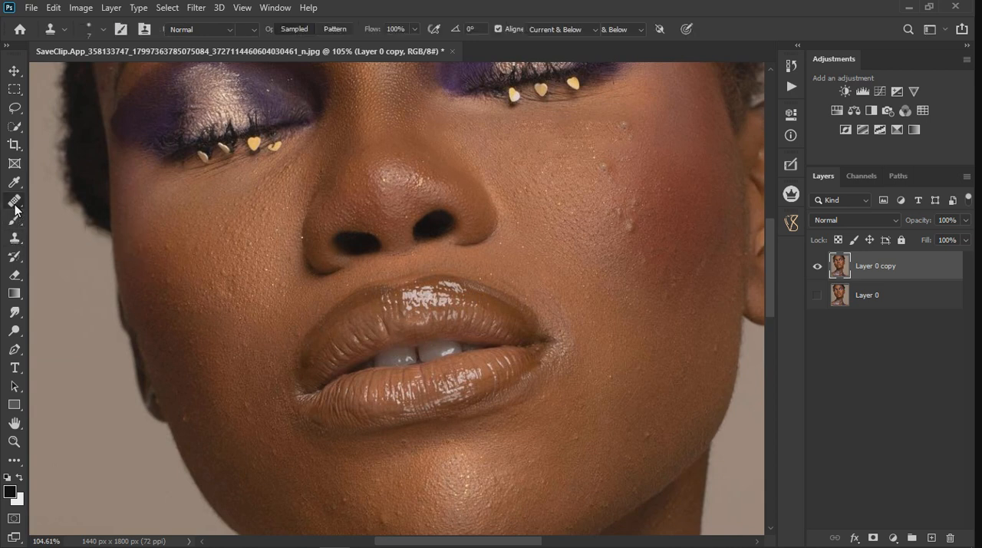
left_click(14, 200)
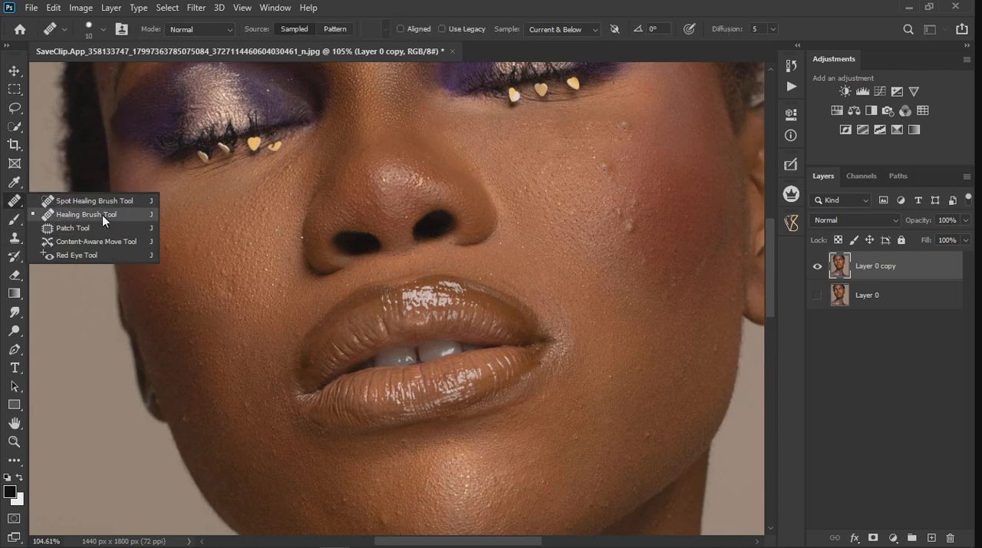
left_click(73, 215)
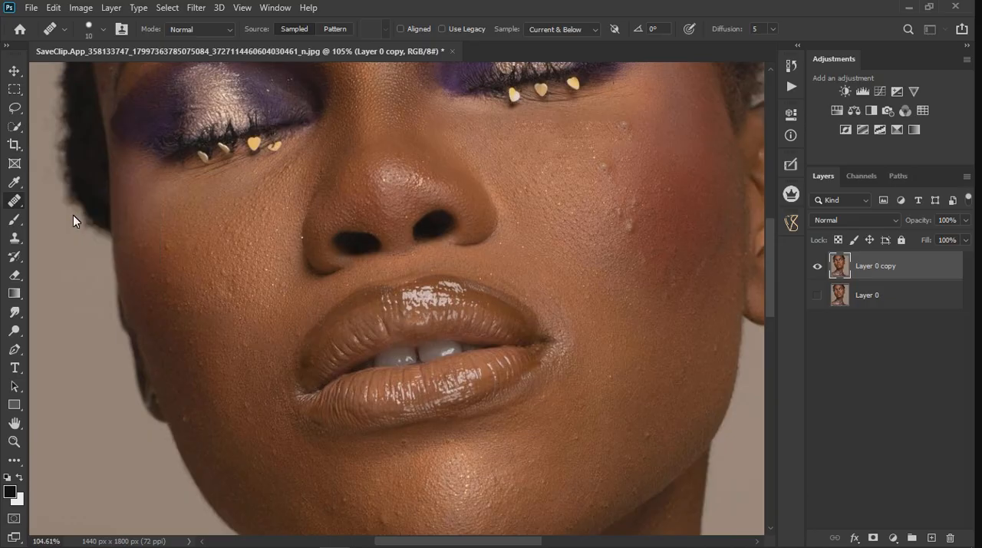
left_click(13, 241)
right_click(12, 242)
left_click(71, 241)
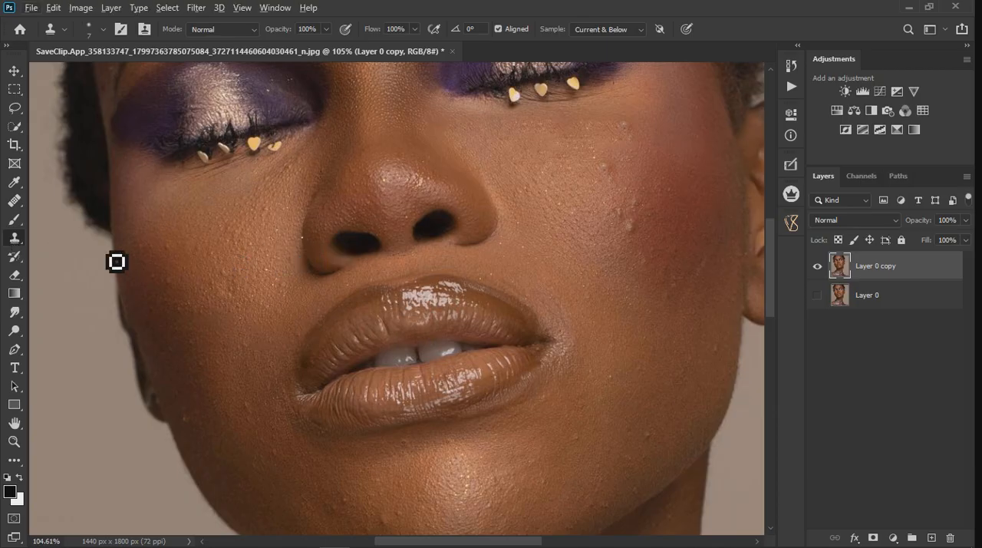
Step: Heal the small bump on the blushed cheek beside the ear with the Healing Brush, using Current & Below sampling
left_click_drag(13, 201, 72, 220)
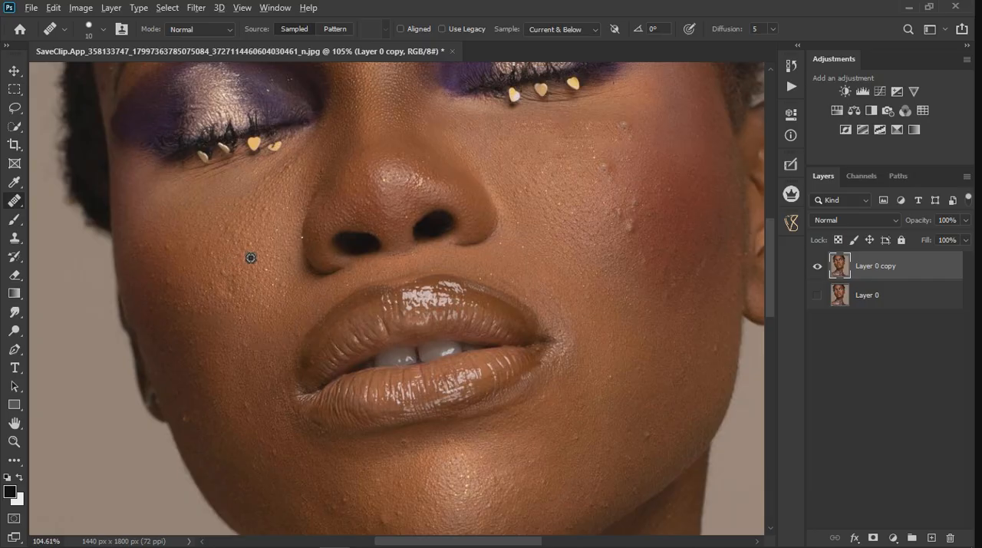
scroll(606, 169, "up", 3)
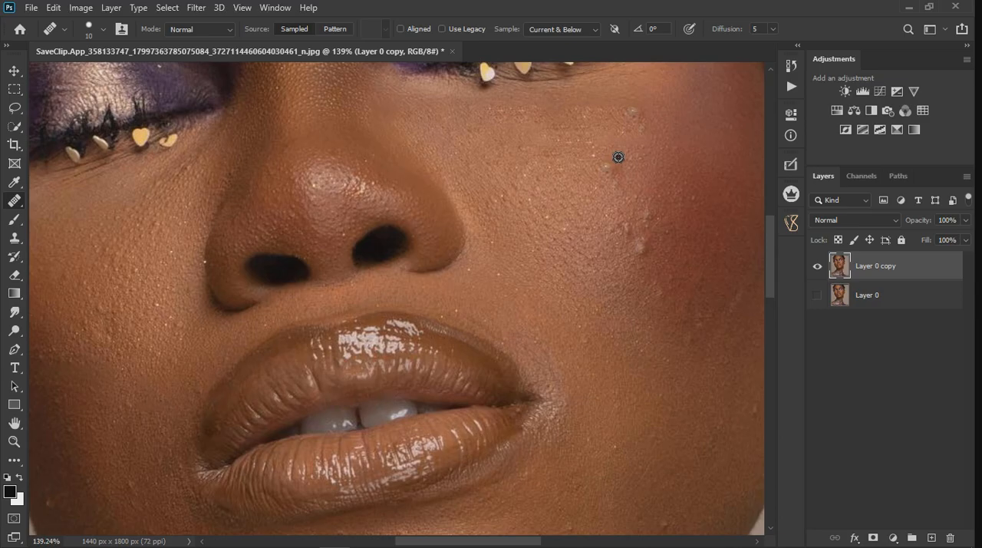
left_click(618, 180)
mouse_move(618, 180)
left_mouse_down()
mouse_move(642, 211)
mouse_move(624, 191)
mouse_move(686, 218)
left_mouse_up()
left_click(582, 29)
left_click(568, 52)
Step: Retouch the bumps on the upper part of the blushed cheek by cloning clean nearby skin with the Clone Stamp tool
left_click(16, 238)
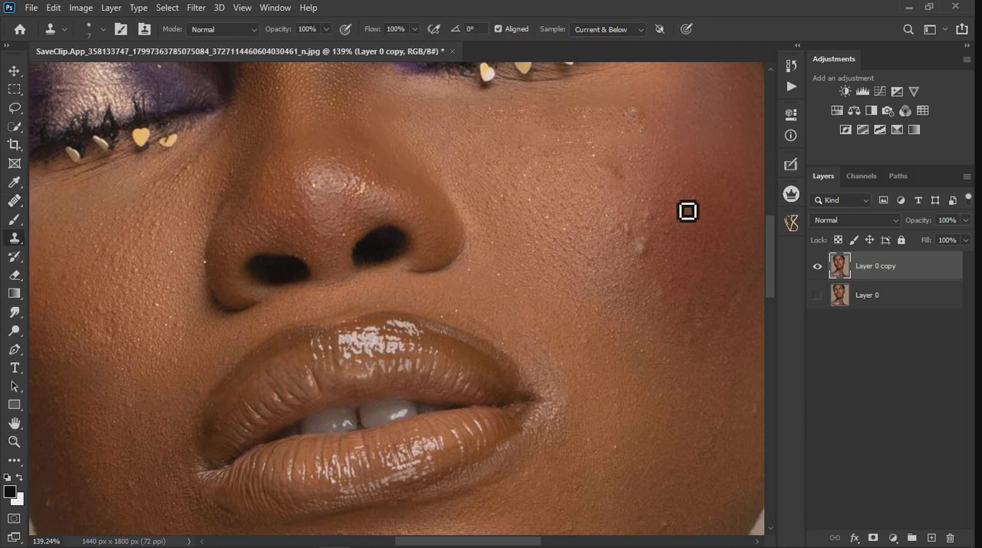
left_click(664, 206, "alt")
left_click_drag(662, 226, 661, 221)
left_click(621, 179)
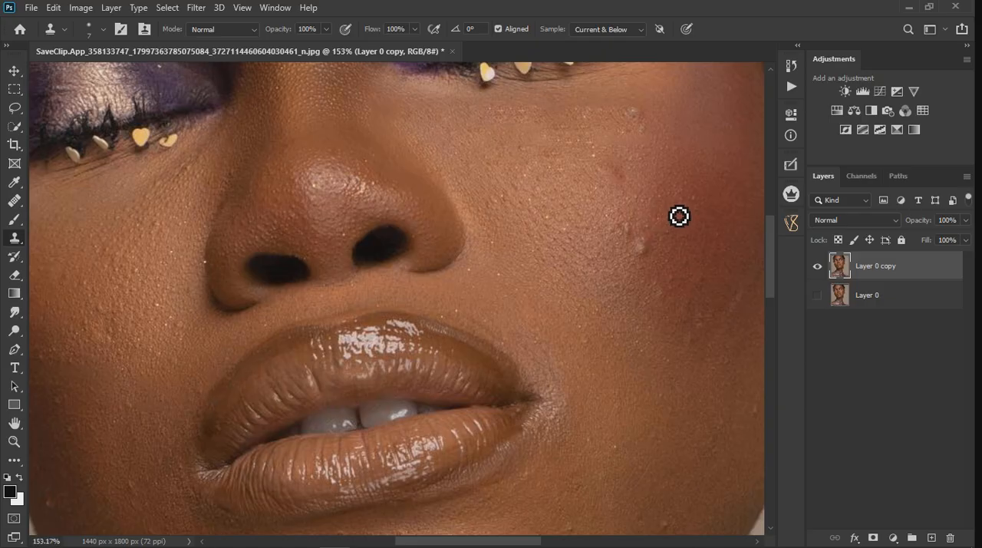
scroll(675, 211, "up", 2)
left_click(603, 145, "alt")
left_click_drag(592, 153, 588, 182)
left_click(620, 175, "alt")
left_click(611, 190)
left_click(593, 203, "alt")
left_click(593, 181)
mouse_move(583, 164)
left_mouse_down()
mouse_move(616, 175)
mouse_move(609, 179)
left_mouse_up()
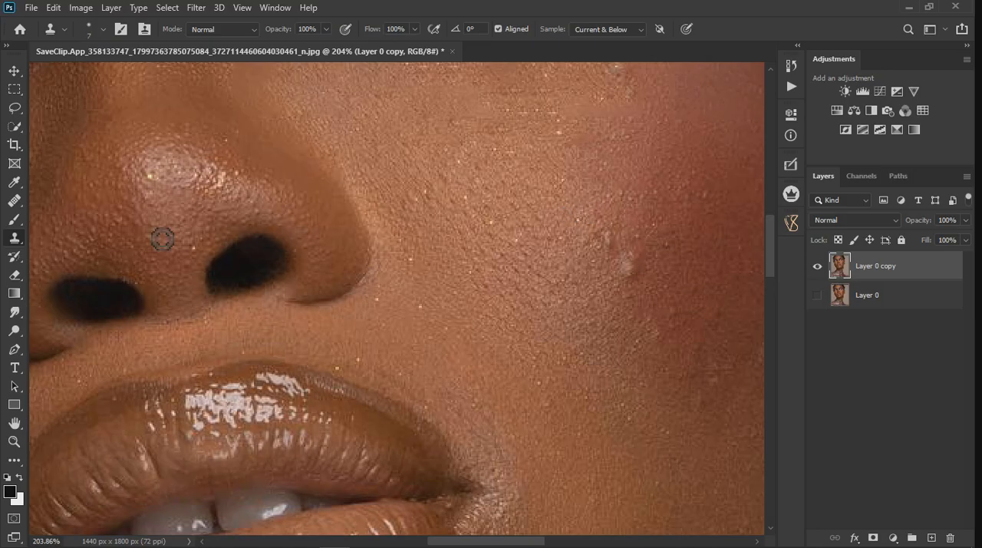
left_click(13, 203)
left_click(90, 215)
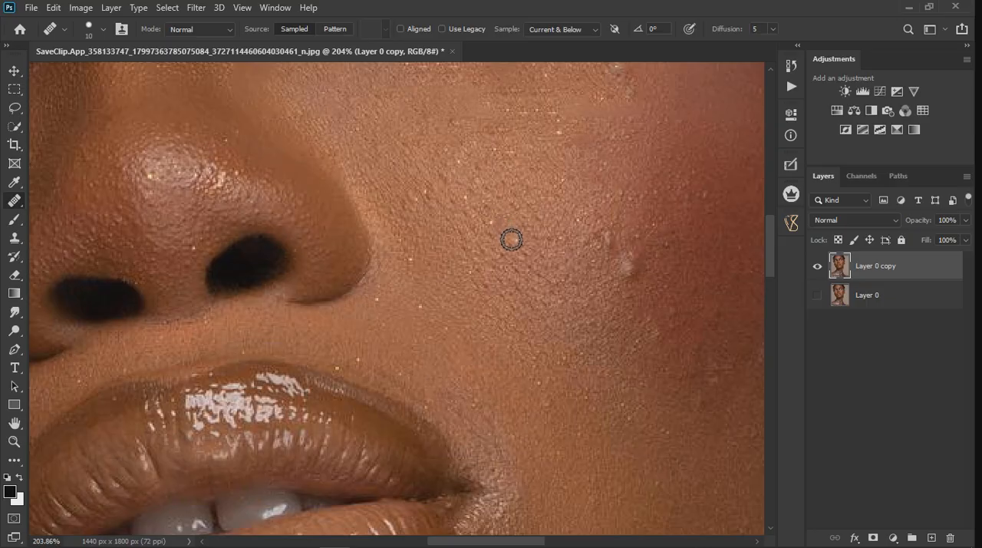
left_click(15, 238)
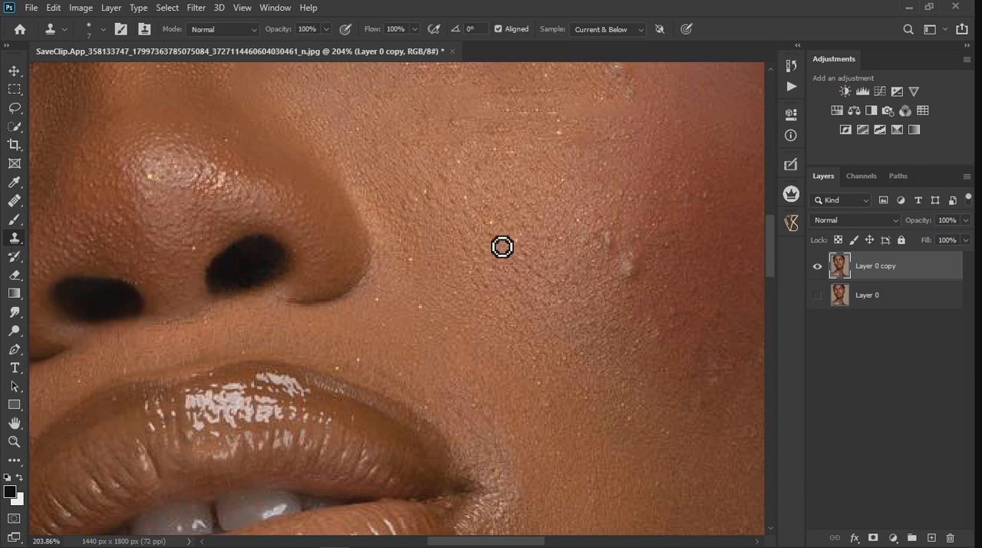
Step: Add a new empty layer above the duplicated portrait layer
scroll(579, 244, "down", 3)
scroll(473, 285, "down", 3)
scroll(422, 360, "up", 3)
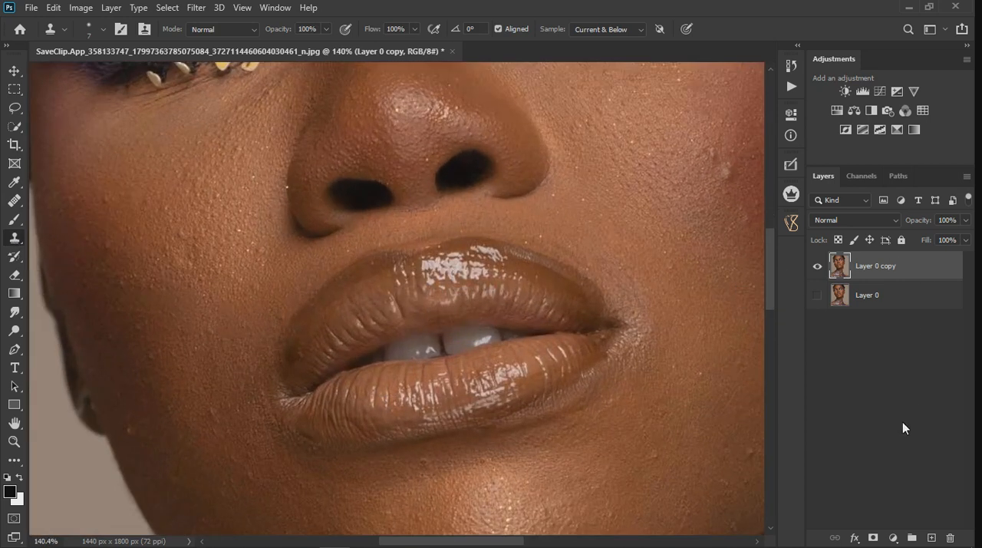
left_click(932, 537)
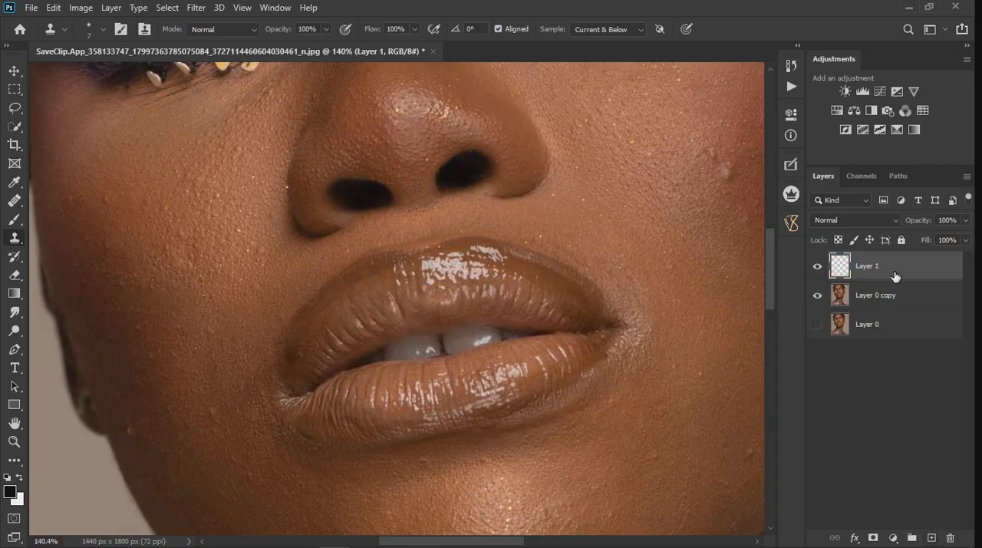
Step: Examine the skin around the lips, chin and cheeks at close range and in the full portrait
scroll(410, 312, "down", 3)
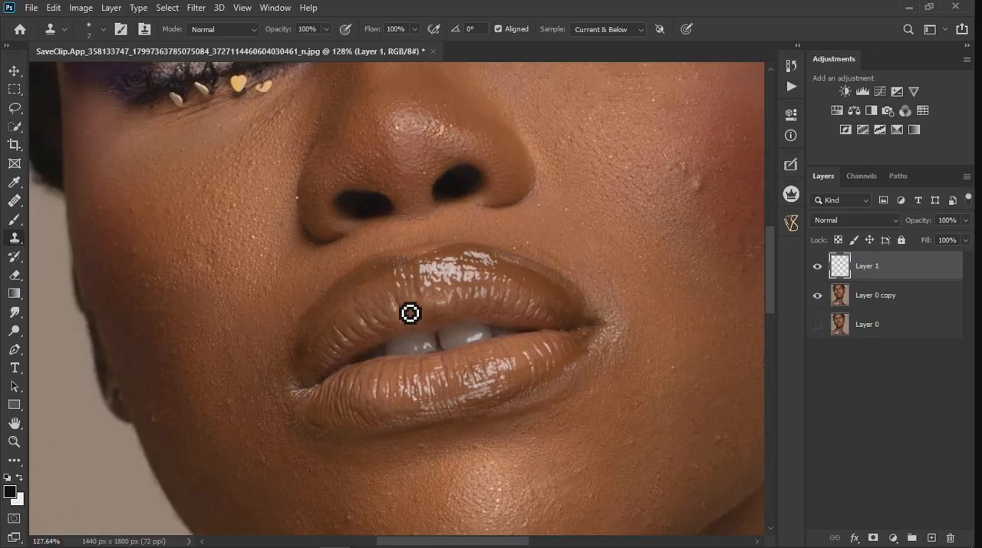
scroll(409, 314, "down", 2)
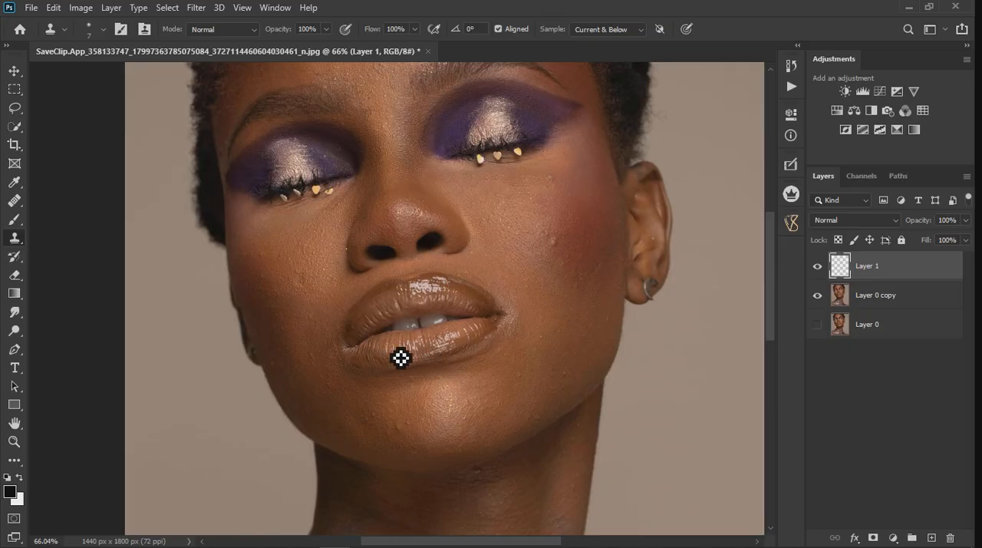
scroll(460, 373, "down", 2)
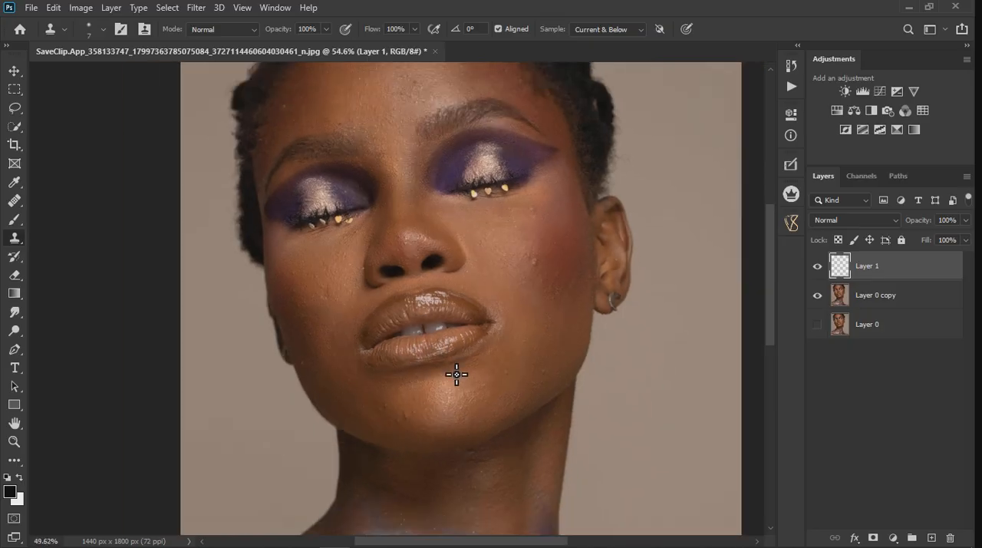
scroll(455, 374, "down", 1)
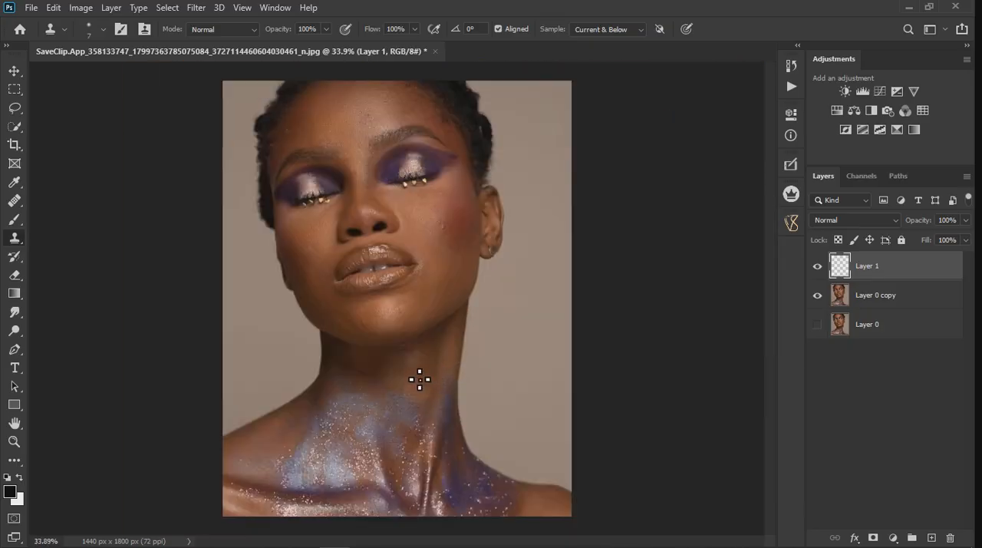
scroll(372, 292, "up", 5)
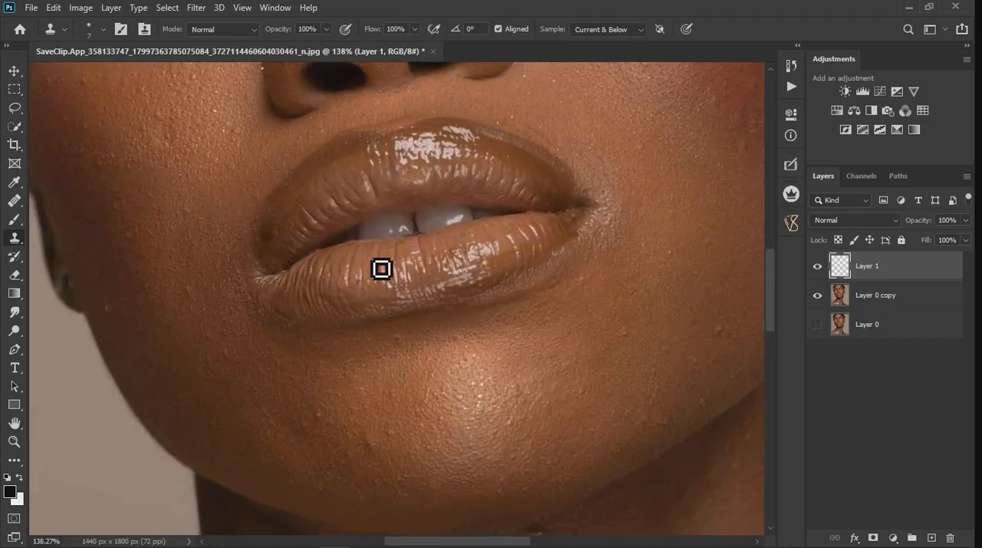
scroll(444, 325, "down", 3)
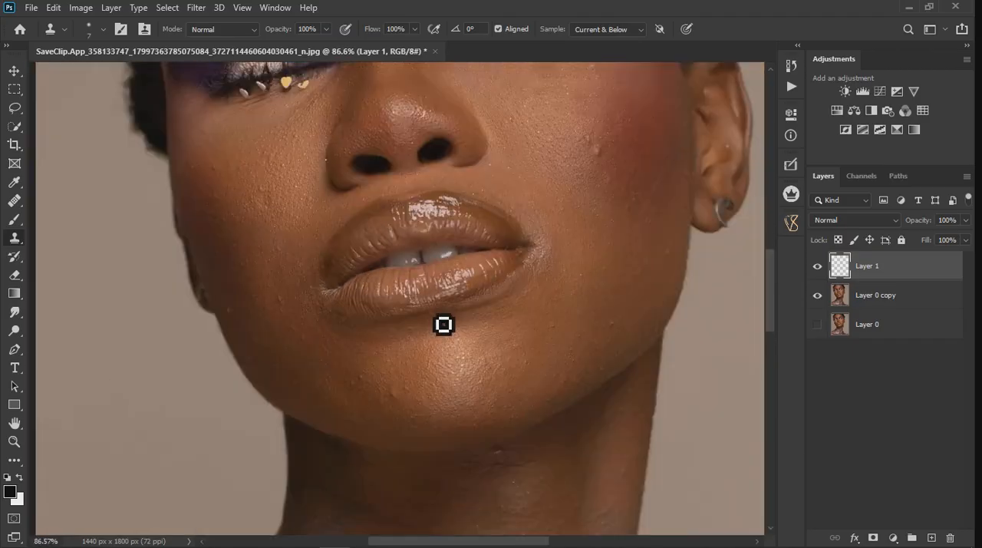
scroll(444, 324, "down", 5)
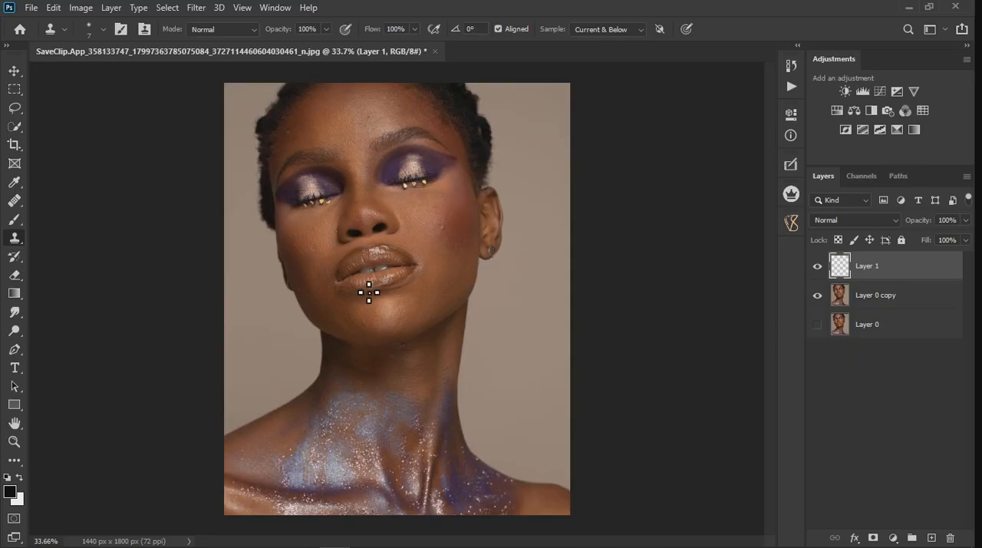
Step: Clone smooth lip texture over the bright creases and uneven patches around the middle of the upper lip with the Clone Stamp
scroll(368, 292, "up", 10)
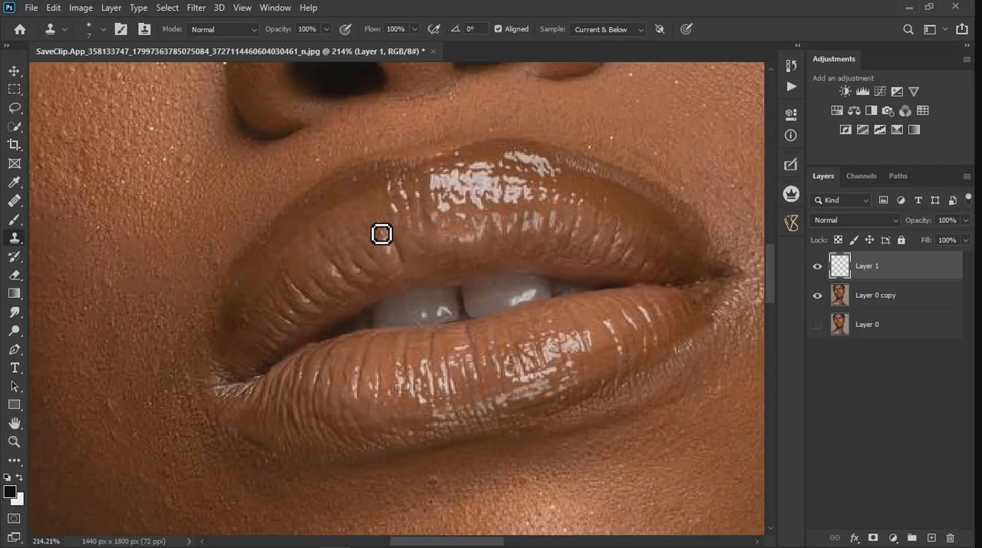
scroll(387, 251, "up", 3)
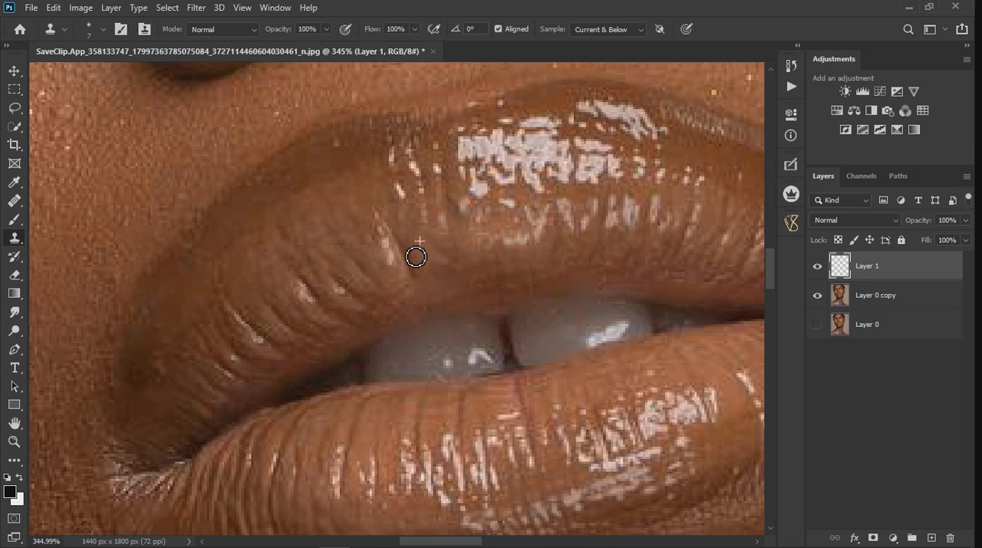
mouse_move(390, 233)
left_mouse_down()
mouse_move(412, 278)
mouse_move(422, 289)
mouse_move(428, 273)
mouse_move(440, 279)
mouse_move(397, 269)
mouse_move(430, 291)
left_mouse_up()
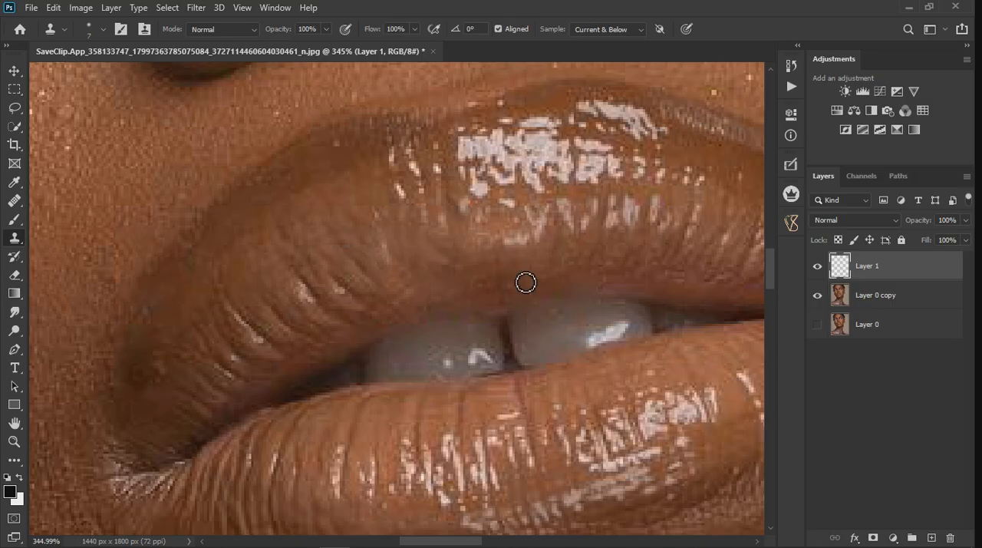
mouse_move(517, 245)
left_mouse_down()
mouse_move(513, 235)
mouse_move(528, 266)
mouse_move(535, 255)
left_mouse_up()
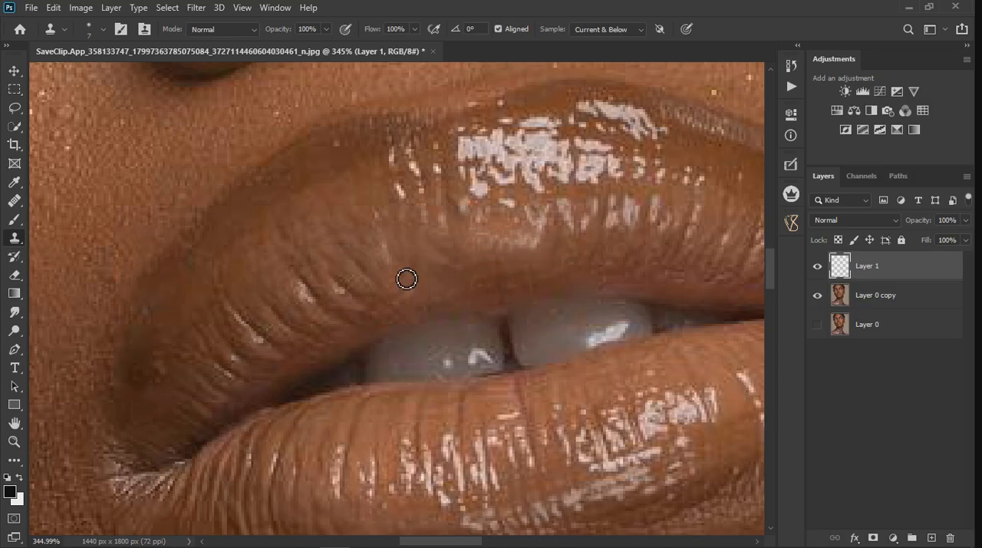
Step: Clone out the shiny vertical creases on the left half of the upper lip, just above the mouth opening
mouse_move(304, 282)
left_mouse_down()
mouse_move(345, 323)
mouse_move(367, 307)
left_mouse_up()
left_click(369, 308)
left_click(303, 321, "alt")
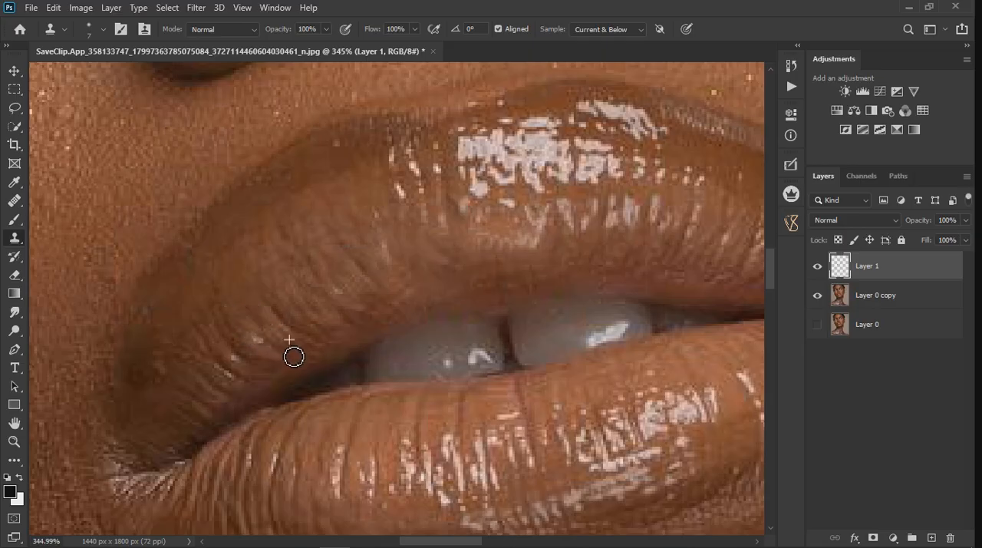
scroll(327, 329, "down", 5)
scroll(392, 289, "down", 3)
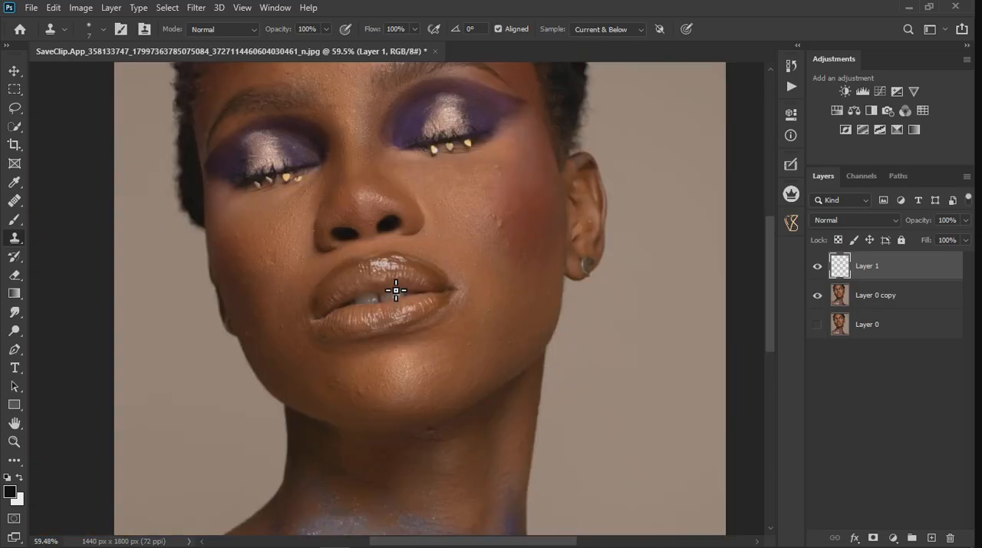
Step: Remove the remaining light creases on the upper lip near the left mouth corner by cloning adjacent lip texture
scroll(398, 342, "up", 5)
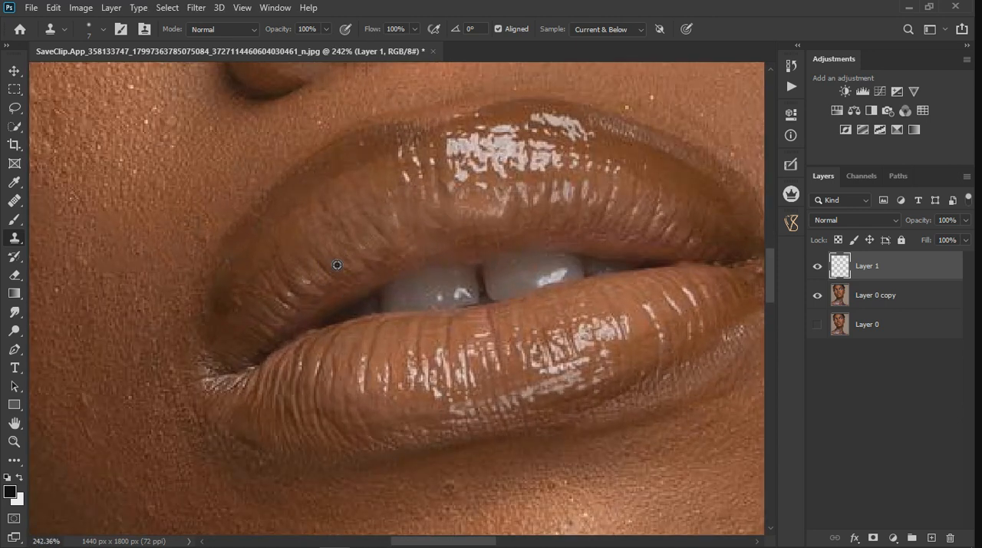
scroll(363, 284, "down", 2)
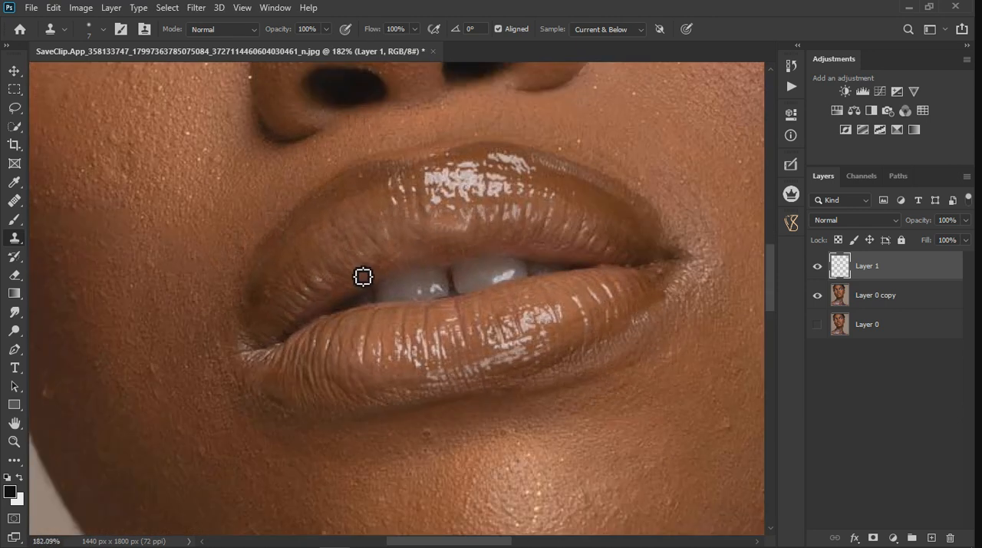
scroll(601, 288, "up", 2)
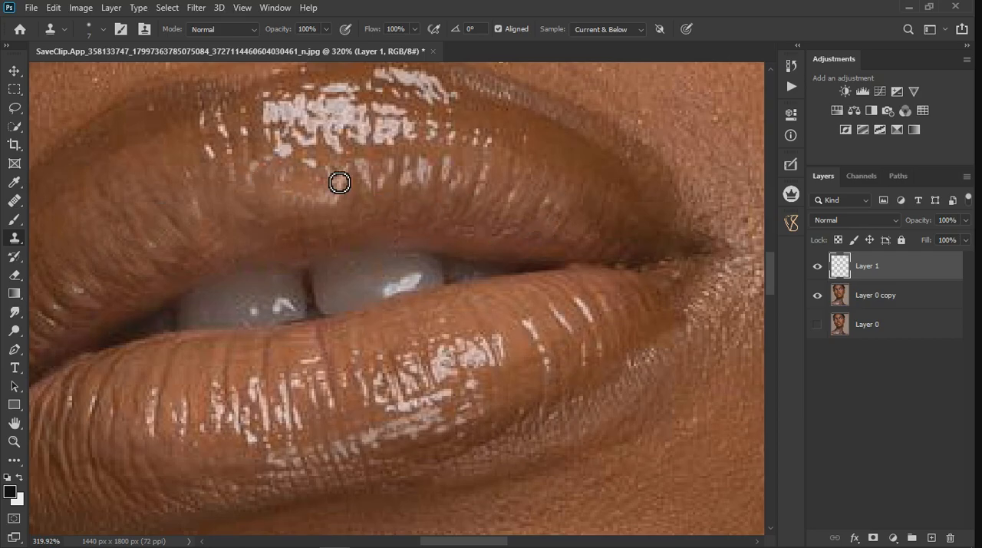
scroll(445, 164, "down", 3)
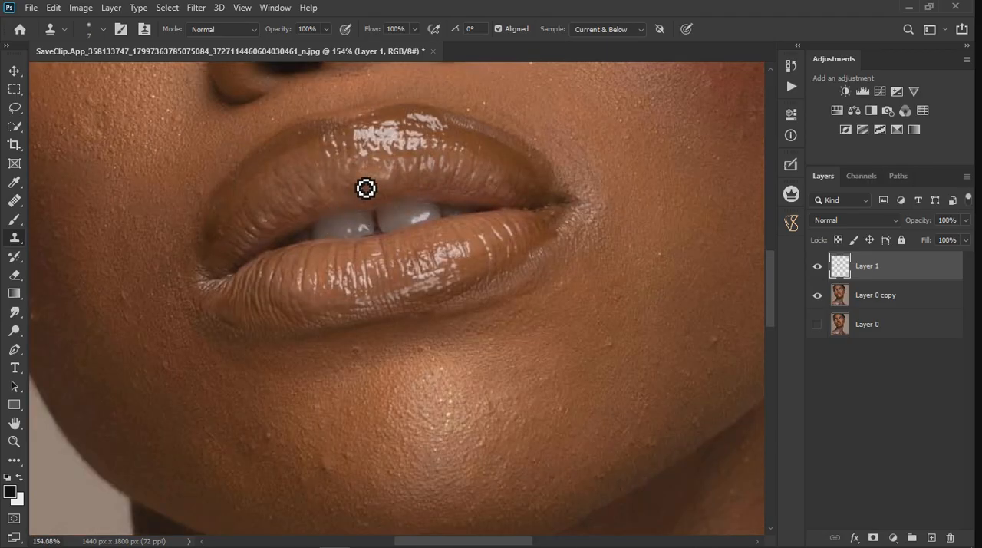
scroll(366, 181, "up", 2)
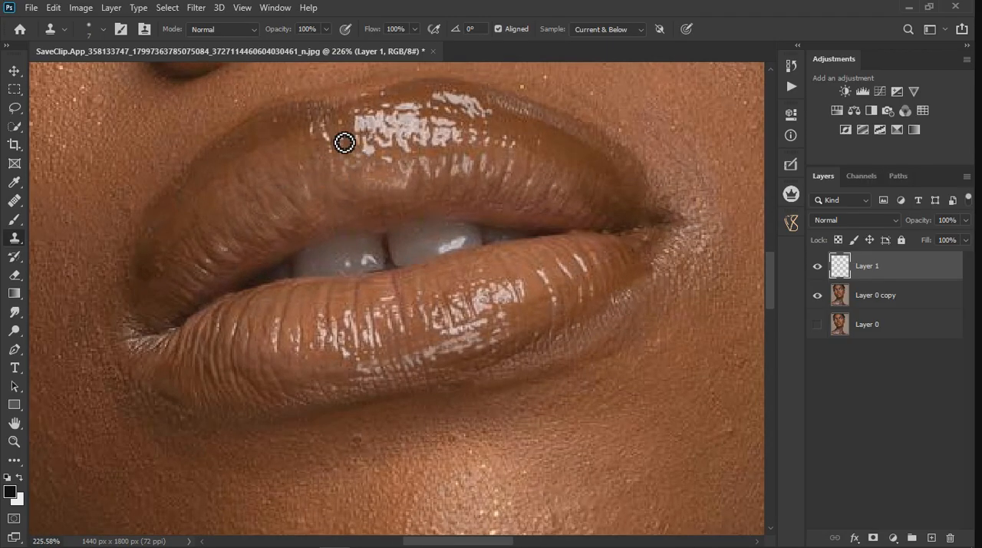
scroll(191, 276, "up", 2)
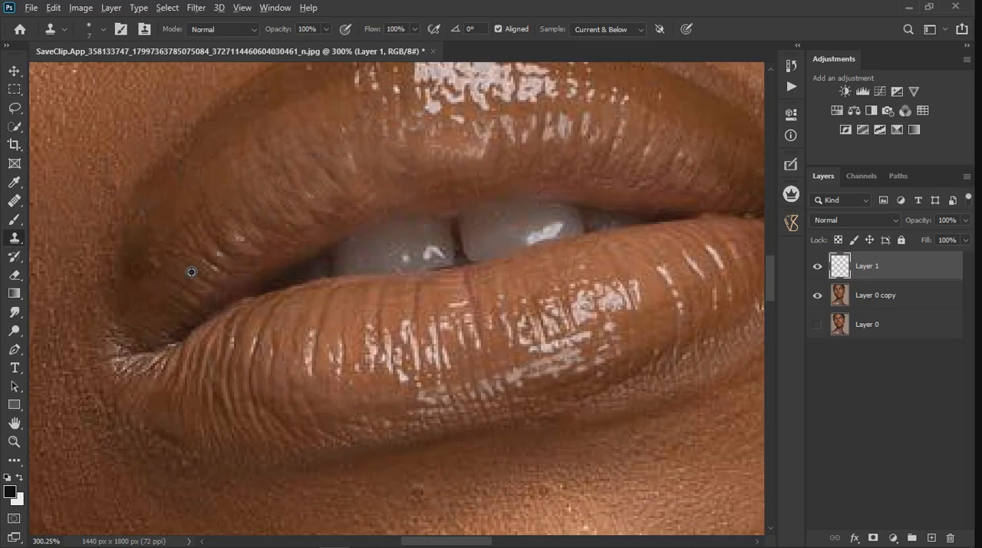
left_click_drag(213, 270, 231, 273)
left_click(228, 220, "alt")
left_click(220, 250)
Step: Soften the vertical lines and bright streaks on the left part of the lower lip by cloning smoother lip texture
left_click(349, 300, "alt")
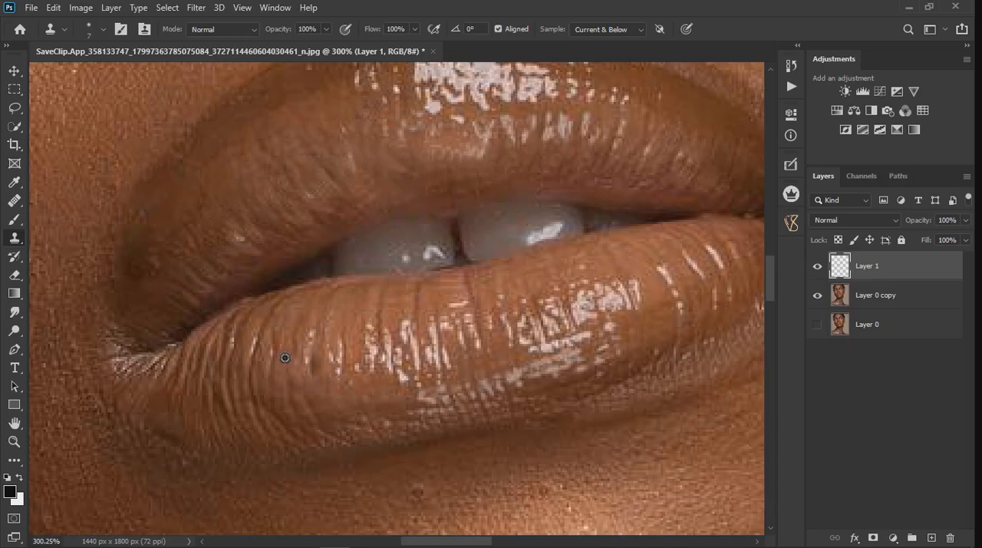
mouse_move(264, 321)
left_mouse_down()
mouse_move(258, 383)
mouse_move(276, 418)
left_mouse_up()
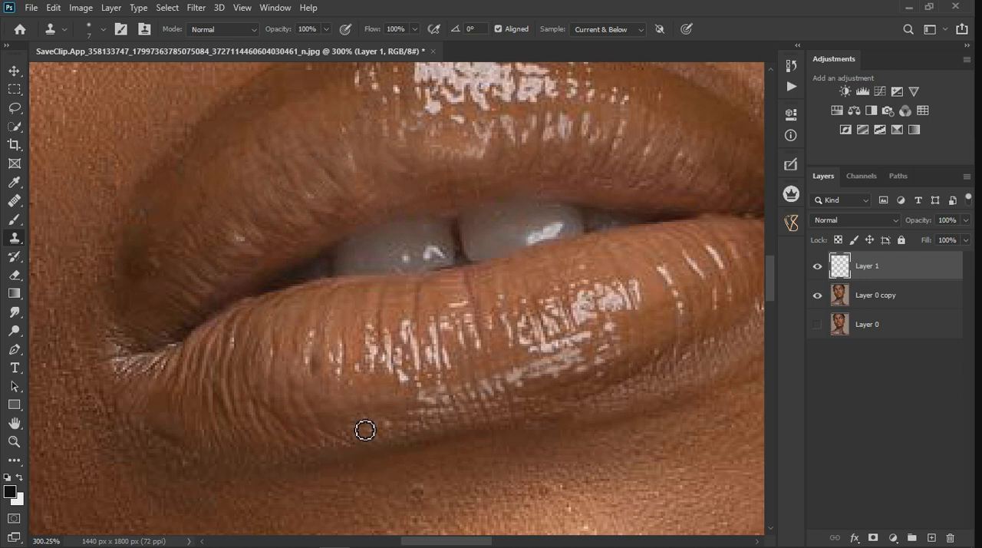
mouse_move(294, 435)
left_mouse_down()
mouse_move(237, 434)
mouse_move(331, 443)
mouse_move(242, 438)
mouse_move(296, 426)
mouse_move(228, 417)
mouse_move(294, 415)
mouse_move(227, 401)
mouse_move(349, 397)
mouse_move(303, 406)
mouse_move(243, 392)
mouse_move(342, 411)
mouse_move(302, 376)
mouse_move(270, 370)
mouse_move(252, 392)
left_mouse_up()
left_click(349, 398, "alt")
left_click(286, 376, "alt")
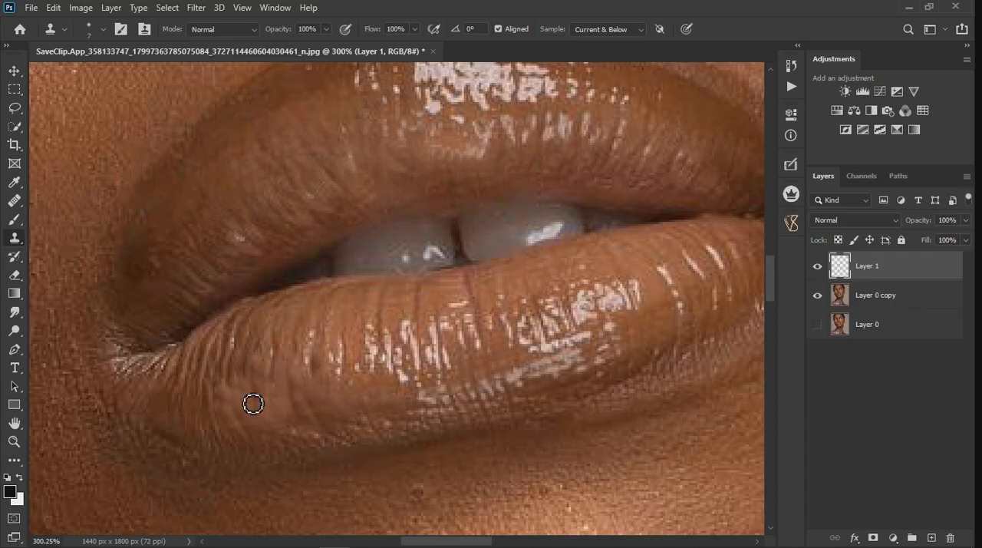
left_click(333, 386, "alt")
left_click_drag(313, 370, 308, 422)
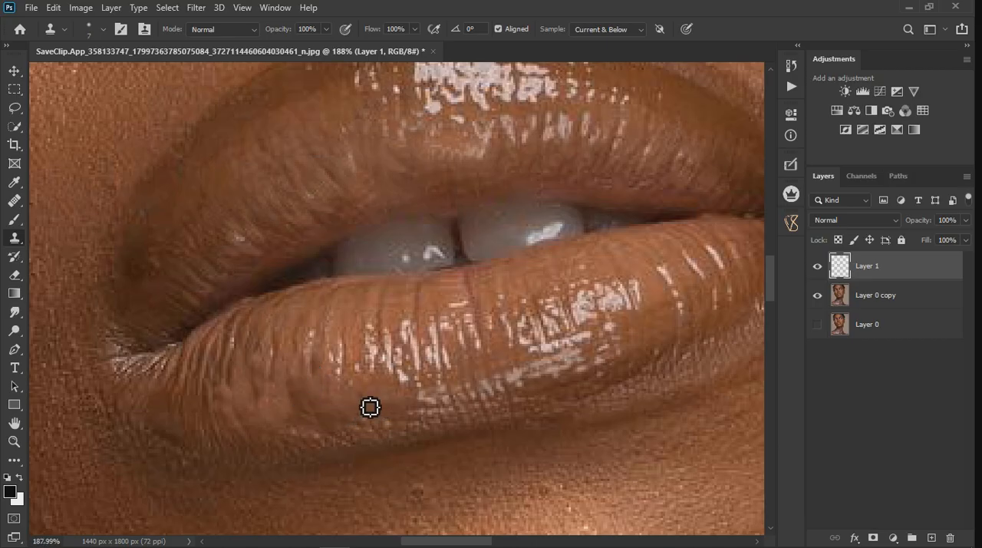
scroll(372, 408, "down", 5)
scroll(418, 415, "up", 5)
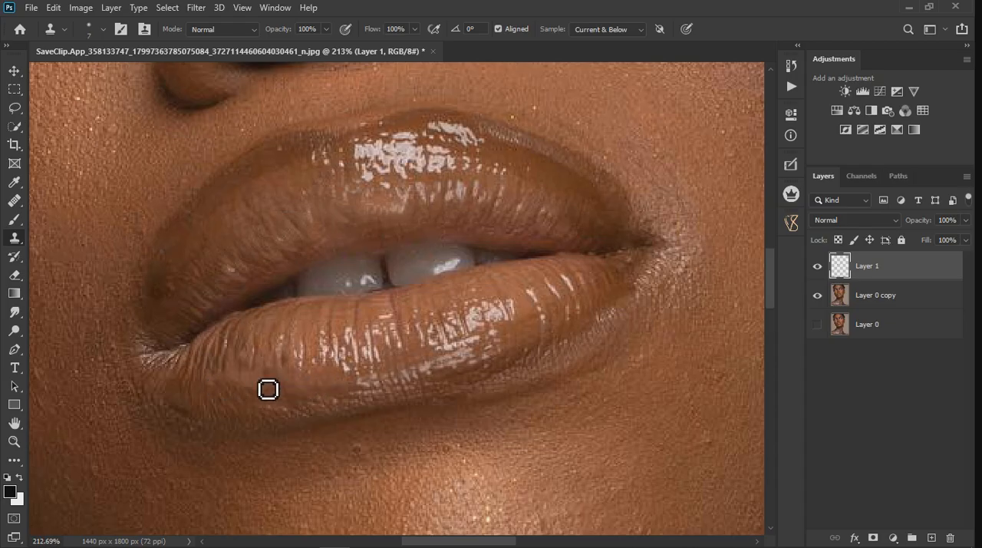
Step: Even out the tone and outer edge of the upper lip beside the left mouth corner with cloned lip texture
scroll(263, 387, "up", 2)
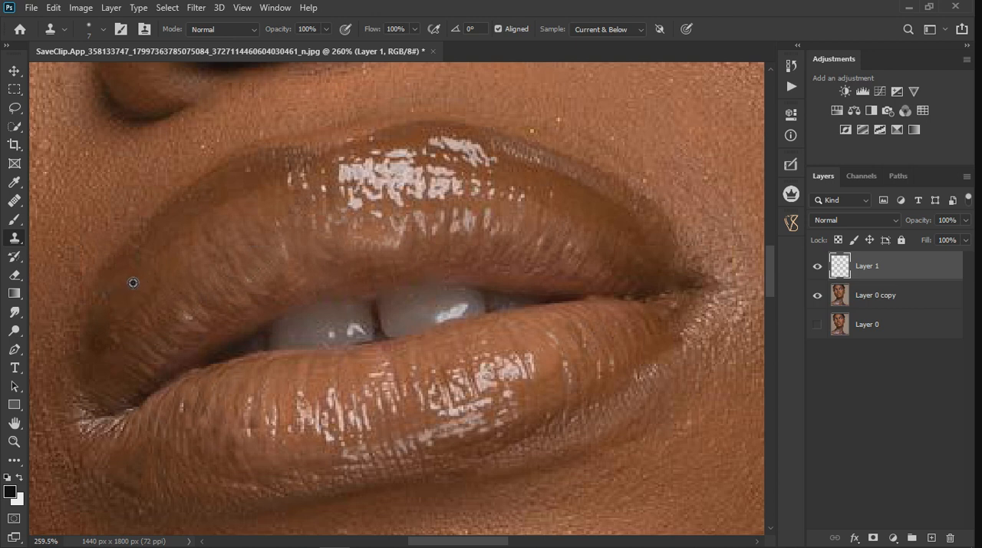
left_click_drag(131, 312, 100, 390)
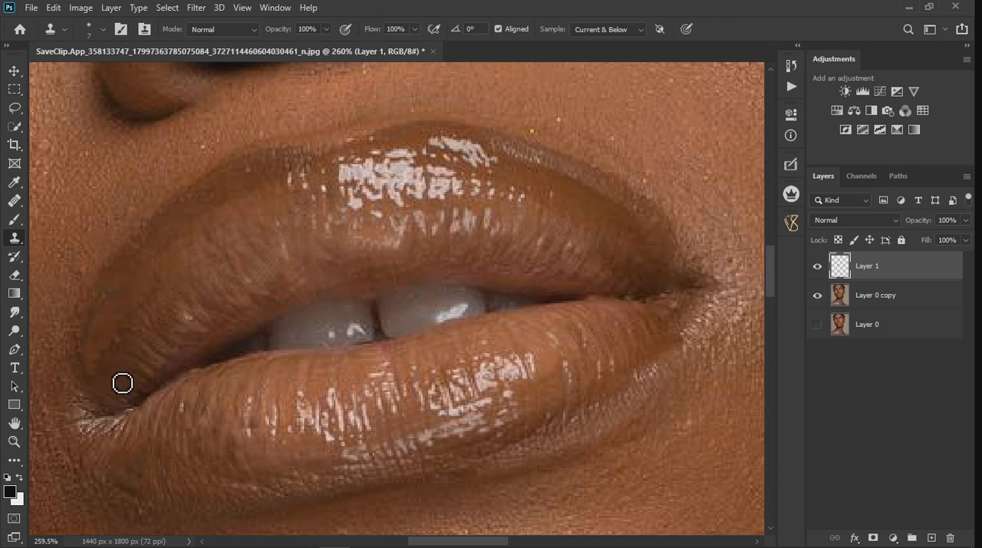
left_click(165, 298, "alt")
mouse_move(154, 322)
left_mouse_down()
mouse_move(103, 381)
mouse_move(120, 371)
left_mouse_up()
left_click(132, 353, "alt")
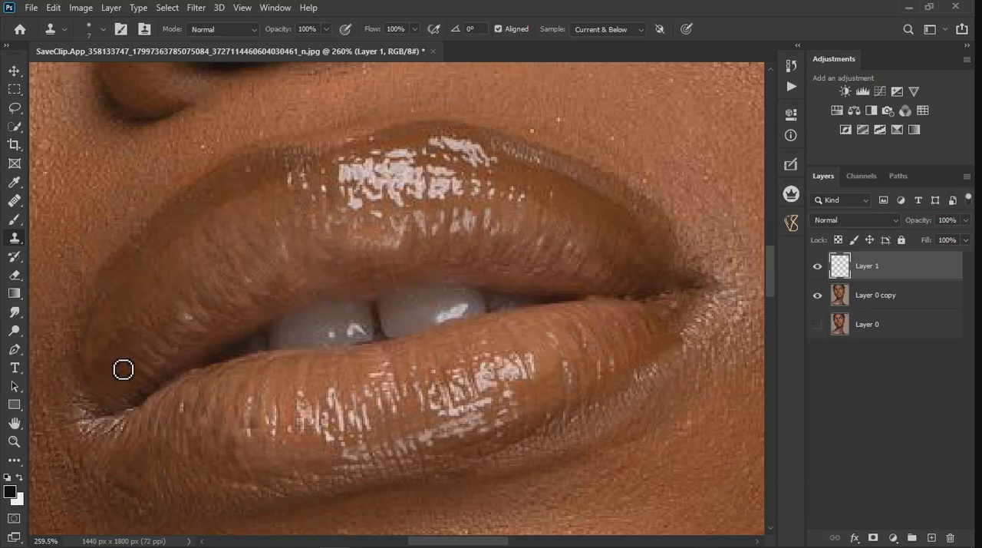
left_click(138, 297, "alt")
left_click(103, 363, "alt")
left_click_drag(101, 367, 109, 333)
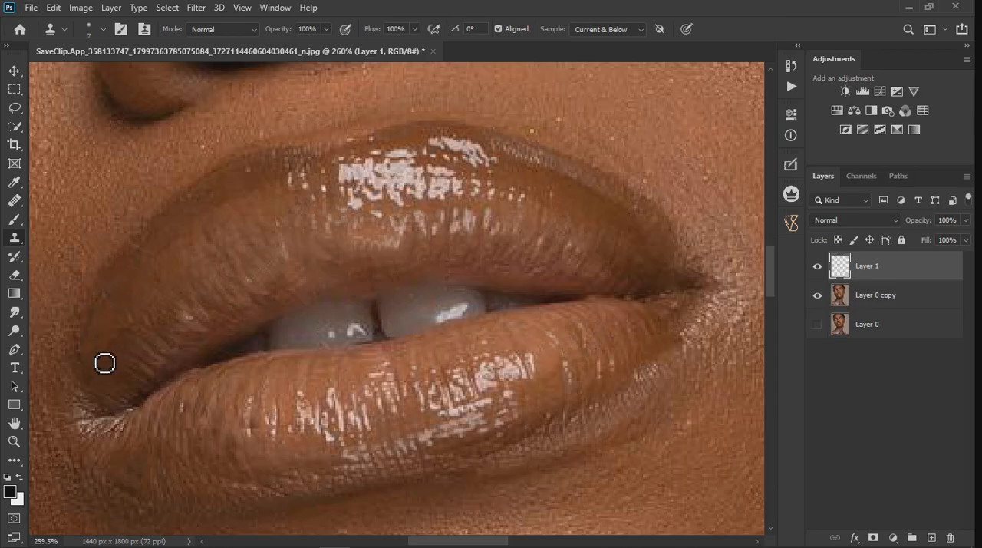
Step: Clone dark lip color along the upper lip's right edge to sharpen its contour down to the mouth corner
scroll(192, 322, "down", 3)
scroll(438, 305, "up", 4)
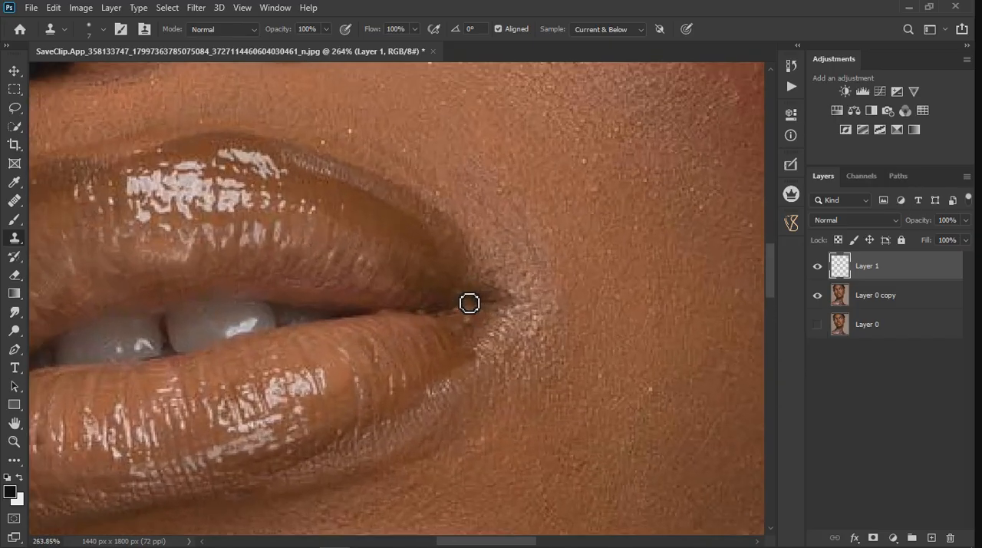
left_click(420, 234, "alt")
mouse_move(388, 239)
left_mouse_down()
mouse_move(432, 268)
mouse_move(421, 263)
mouse_move(440, 241)
left_mouse_up()
left_click(431, 227, "alt")
left_click(458, 237)
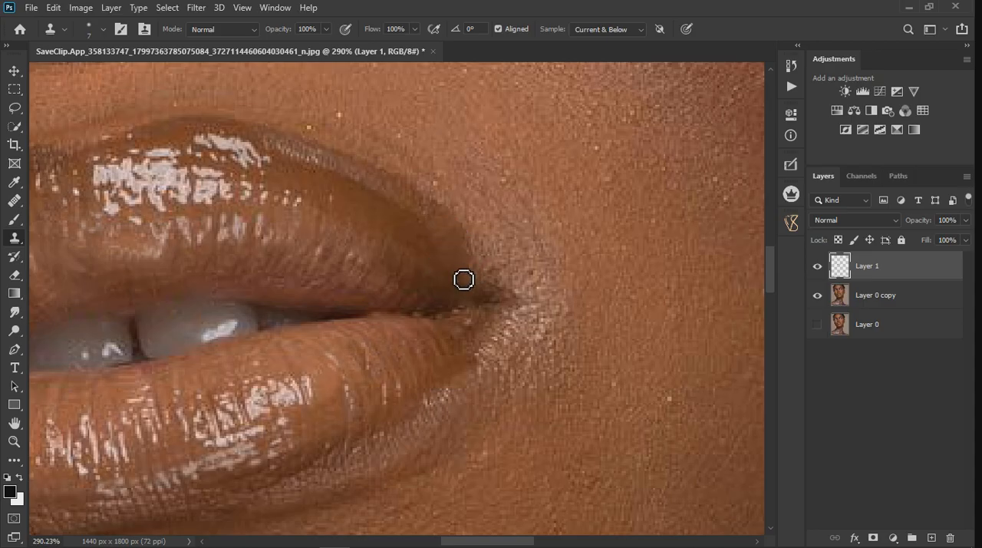
left_click(483, 266, "alt")
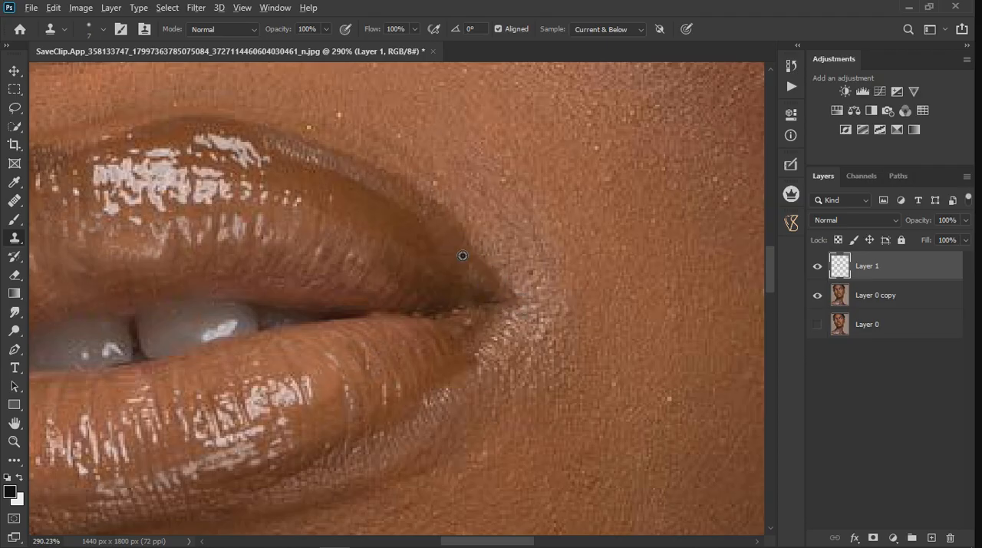
left_click(476, 286, "alt")
left_click(520, 309)
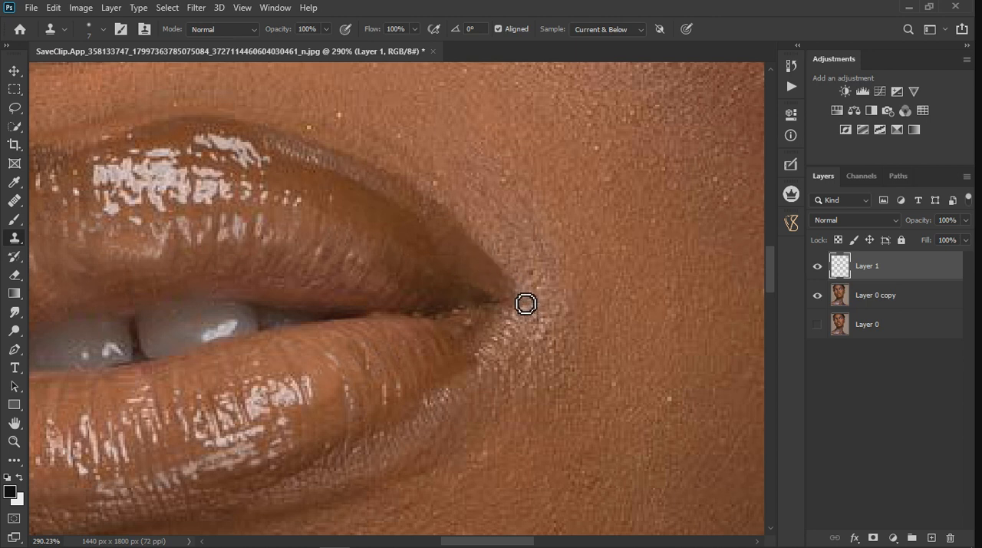
Step: Clean up the lower lip's edge below the right mouth corner with cloned texture
left_click(462, 368, "alt")
mouse_move(486, 356)
left_mouse_down()
mouse_move(516, 316)
mouse_move(480, 332)
mouse_move(473, 385)
left_mouse_up()
left_click(491, 330, "alt")
scroll(501, 342, "down", 8)
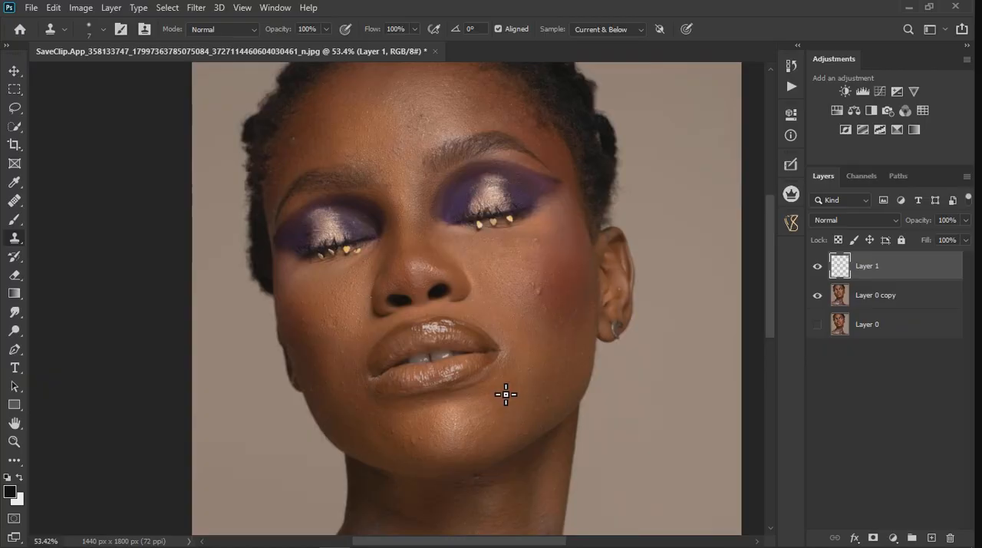
scroll(505, 394, "up", 3)
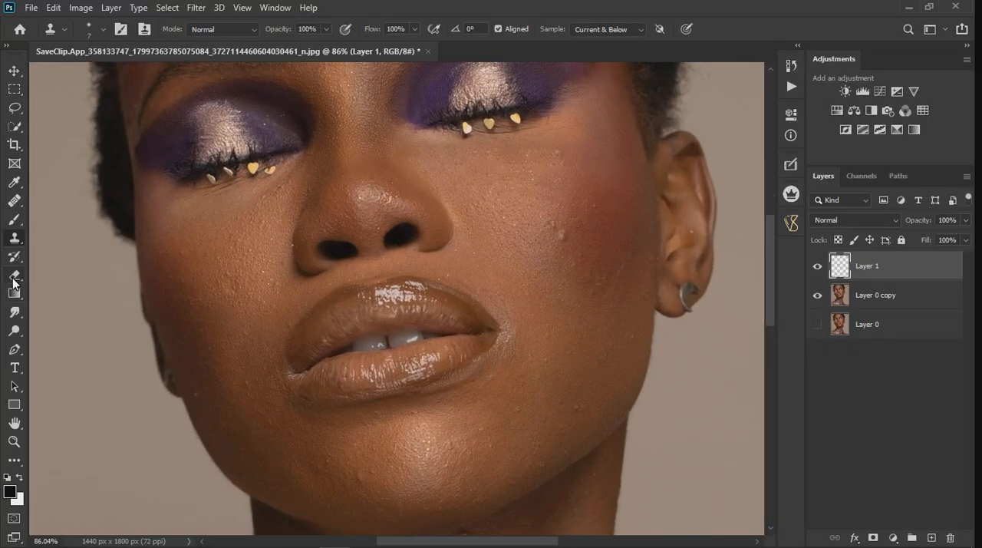
left_click(14, 276)
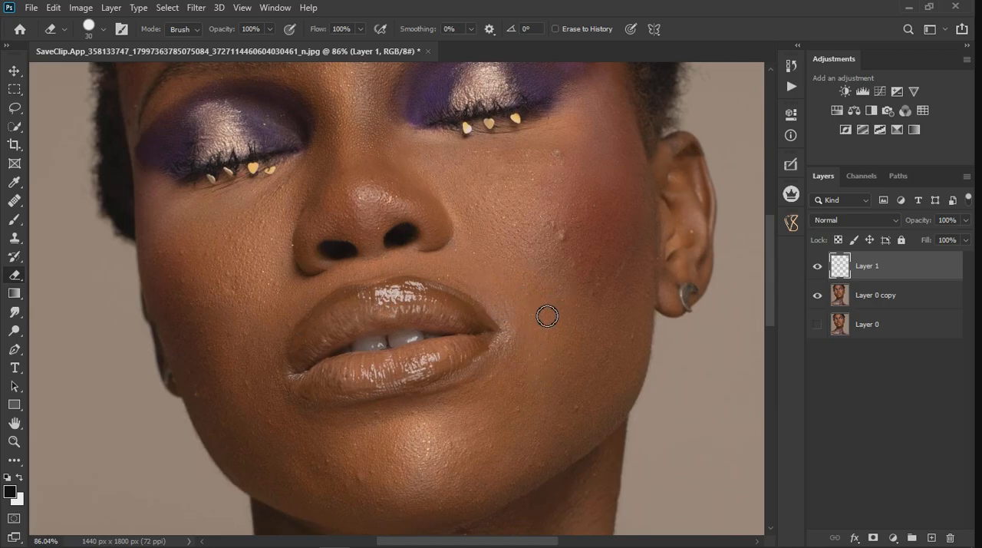
scroll(547, 316, "down", 1)
scroll(389, 422, "up", 1)
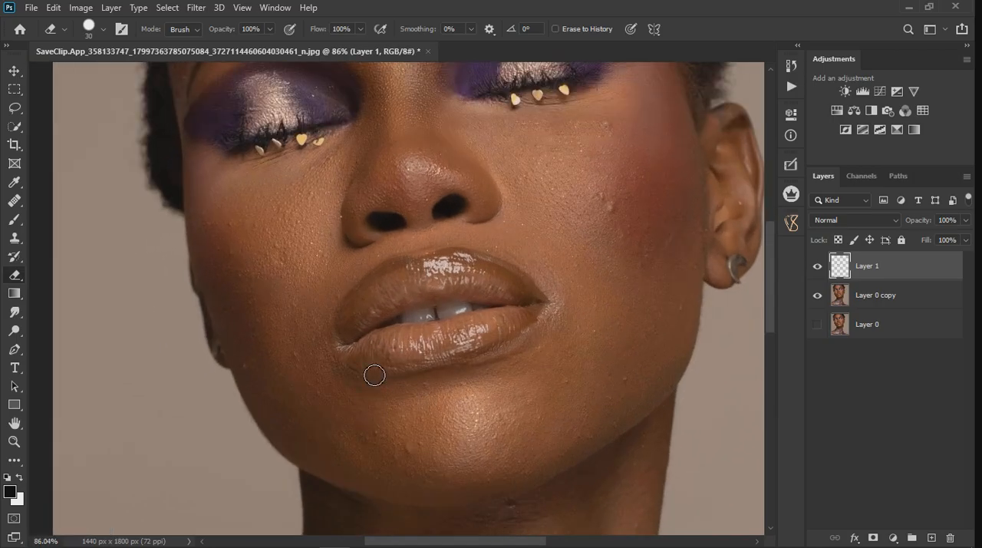
left_click(14, 238)
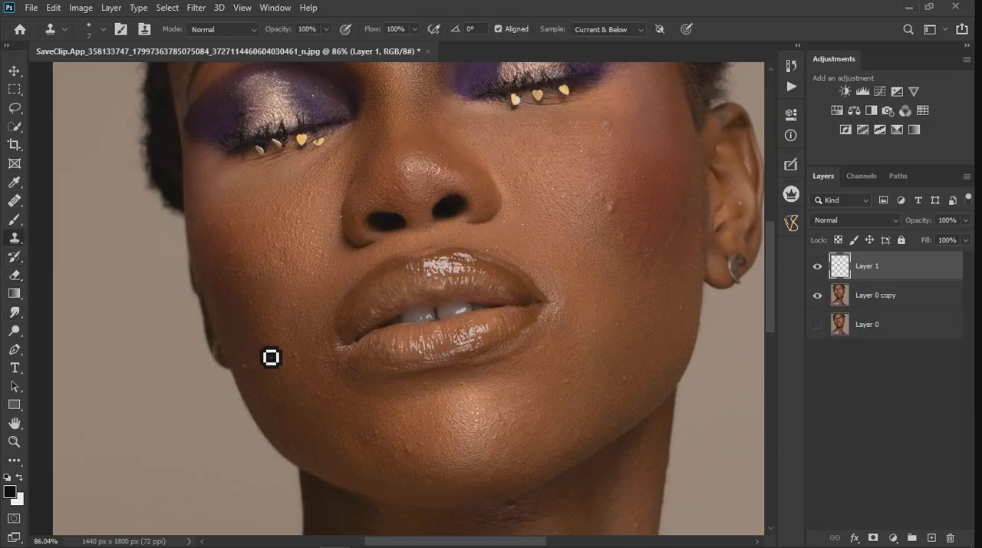
Step: Touch up the lower lip's outer edge near the left mouth corner with the Clone Stamp
scroll(269, 355, "up", 2)
left_click(439, 398, "alt")
mouse_move(401, 390)
left_mouse_down()
mouse_move(429, 401)
mouse_move(418, 394)
left_mouse_up()
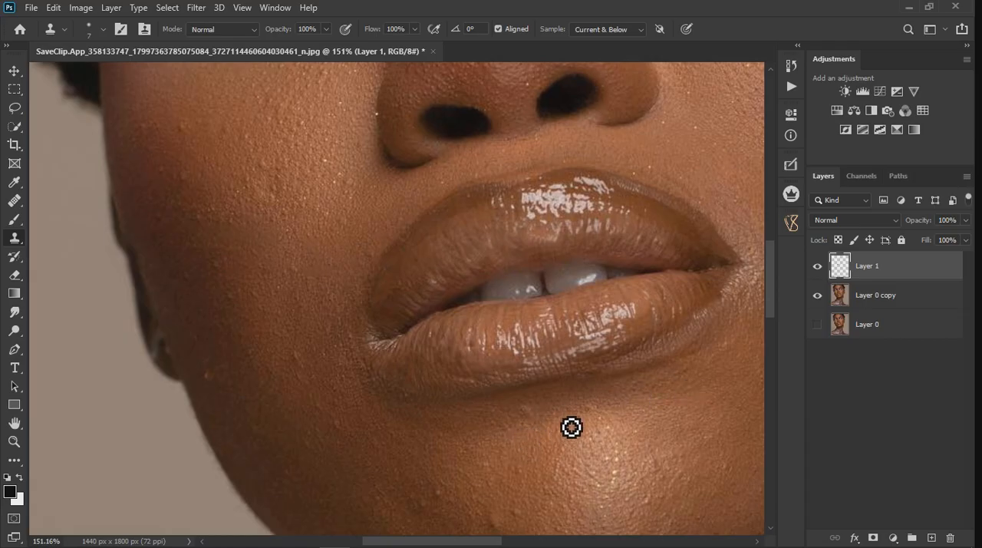
scroll(391, 378, "down", 2)
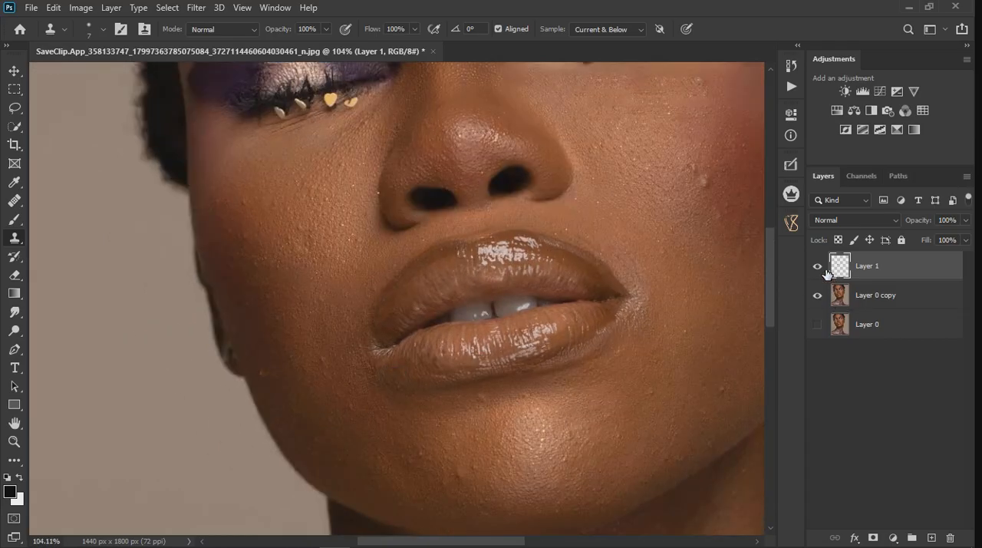
Step: Compare the lips before and after retouching by toggling the visibility of Layer 1
left_click(822, 270)
scroll(481, 302, "down", 3)
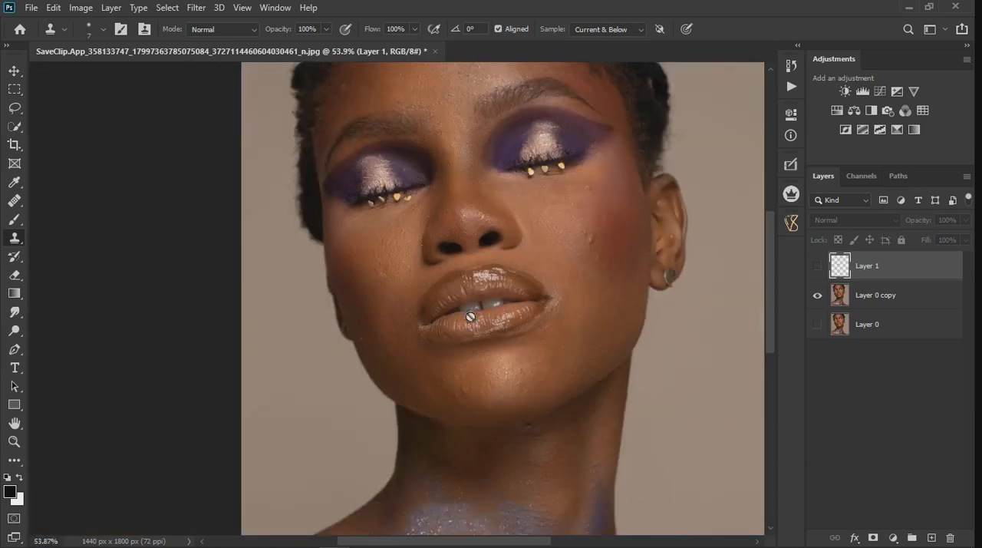
left_click(817, 266)
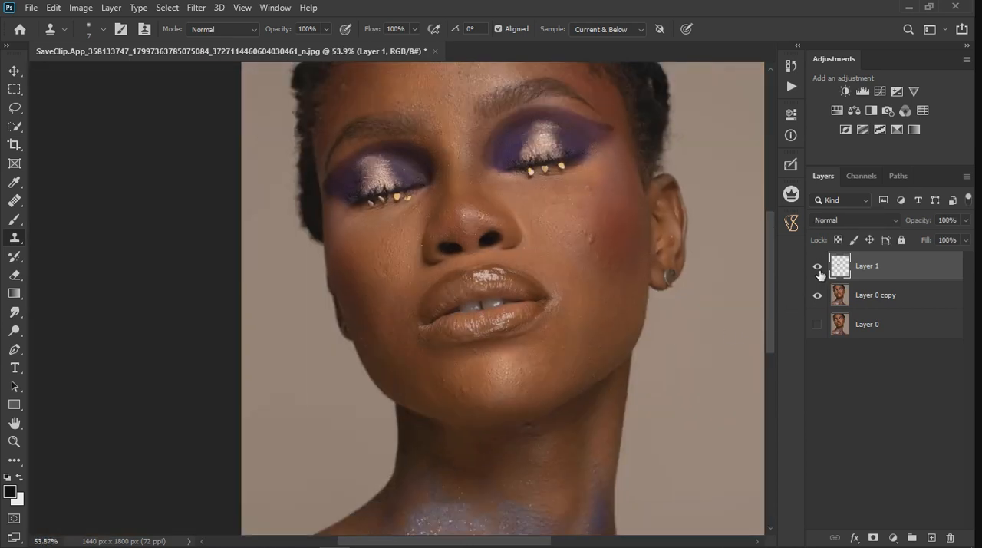
left_click(818, 267)
Step: Merge Layer 1 with Layer 0 copy and make Layer 0 visible beneath the merged layer
left_click(911, 302, "ctrl")
right_click(910, 297)
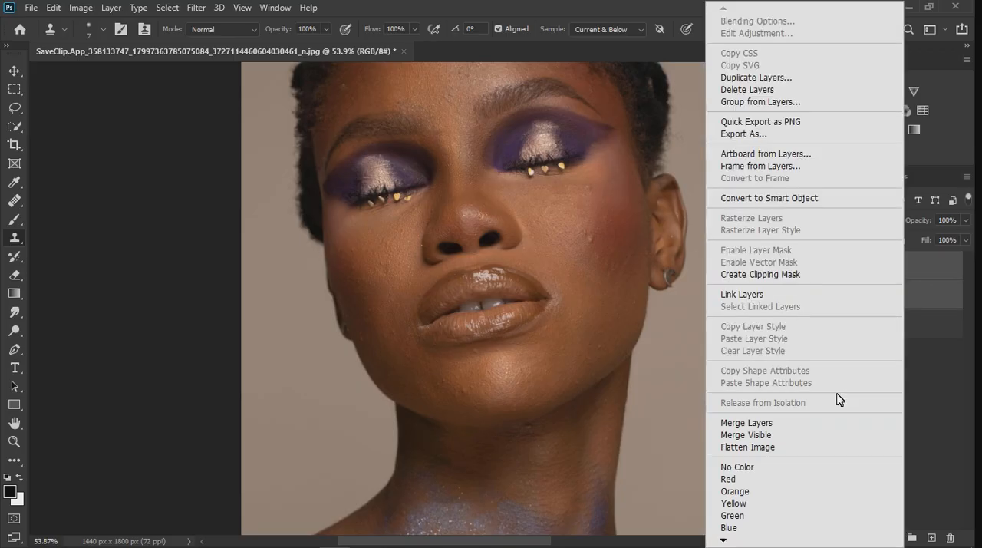
left_click(781, 422)
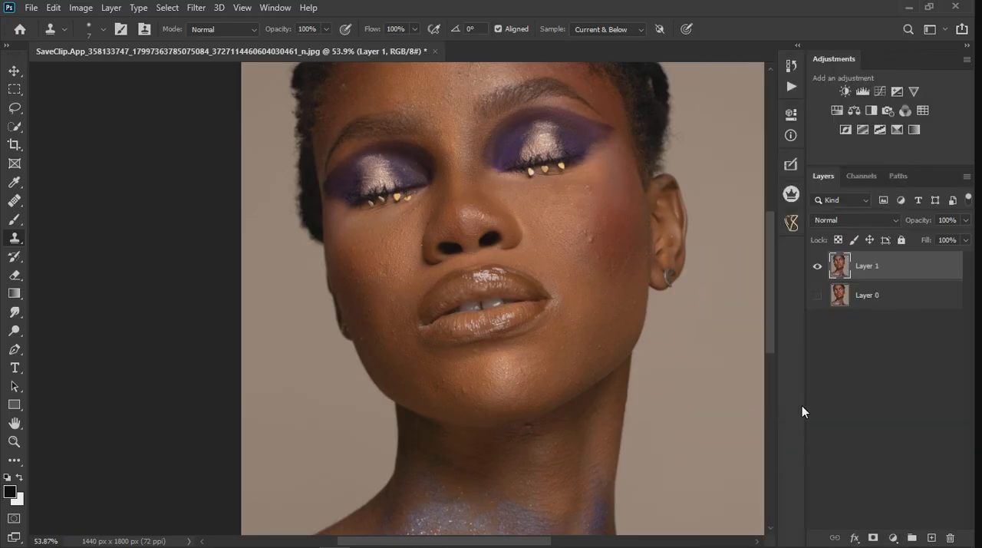
left_click(818, 269)
Step: Open the merged layer in the Liquify filter and warp the upper lip's edge around the cupid's bow
left_click(198, 11)
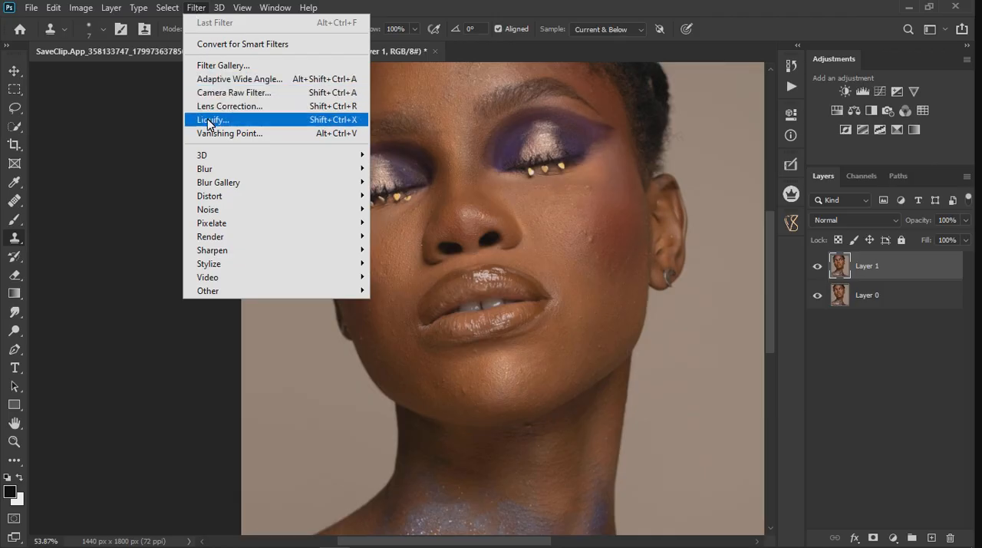
left_click(208, 120)
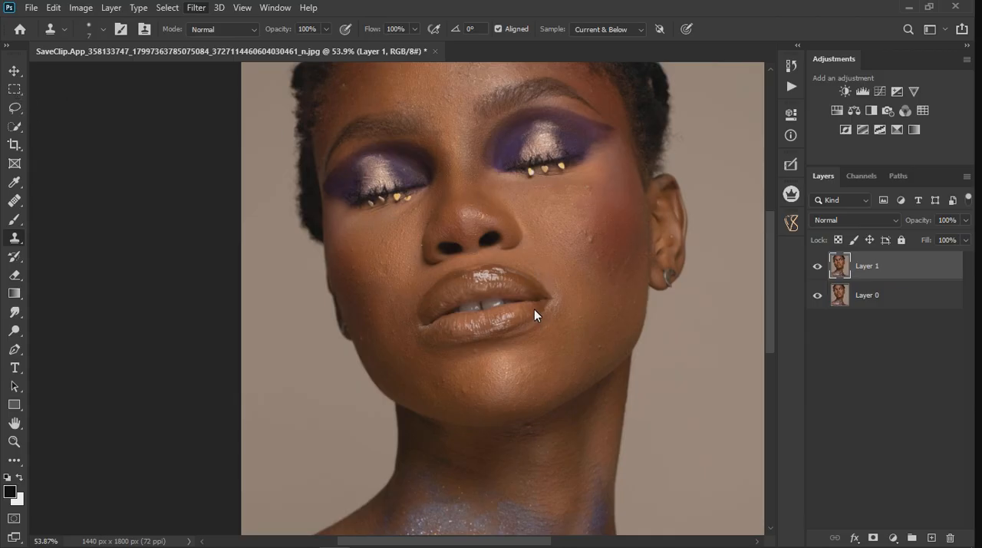
key("ctrl+shift+x")
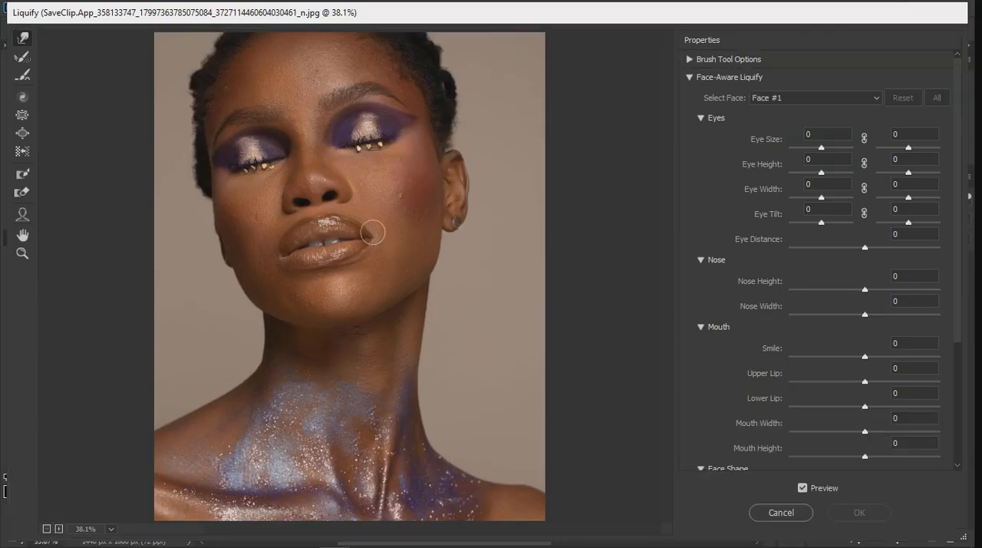
scroll(285, 181, "up", 5)
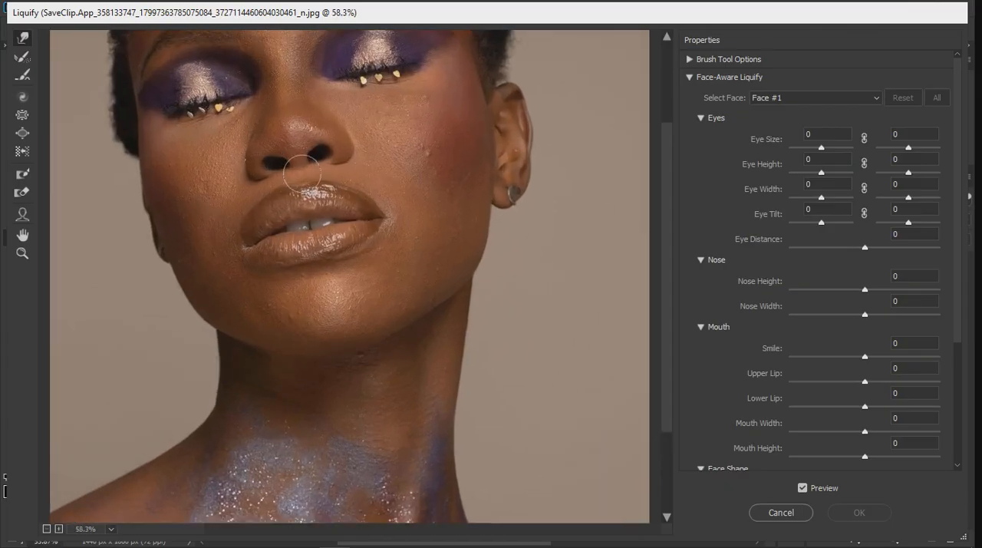
scroll(299, 169, "up", 3)
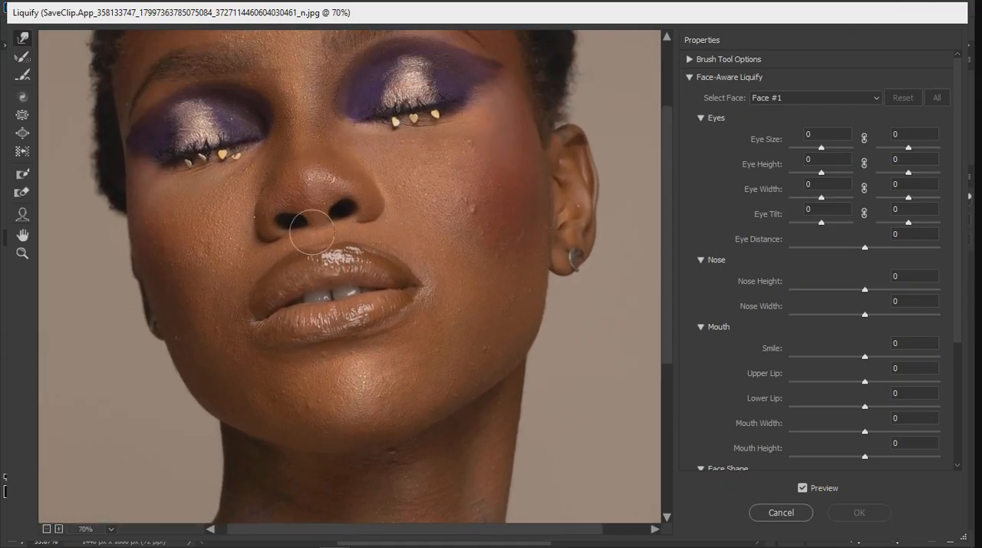
scroll(307, 248, "up", 1)
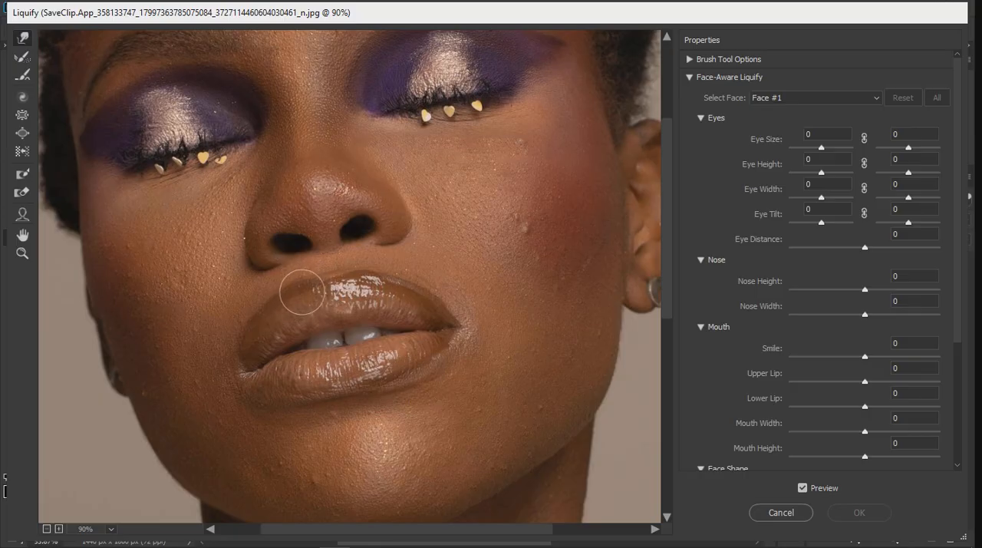
mouse_move(302, 284)
left_mouse_down()
mouse_move(378, 284)
mouse_move(351, 273)
left_mouse_up()
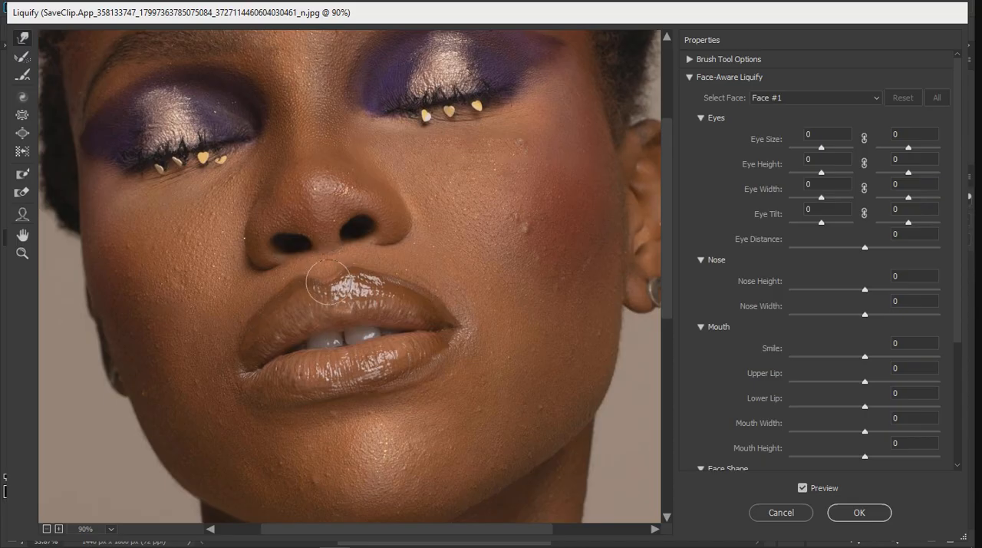
Step: Enlarge the warp brush and reshape the cupid's bow and the upper lip's left peak
scroll(429, 333, "down", 3)
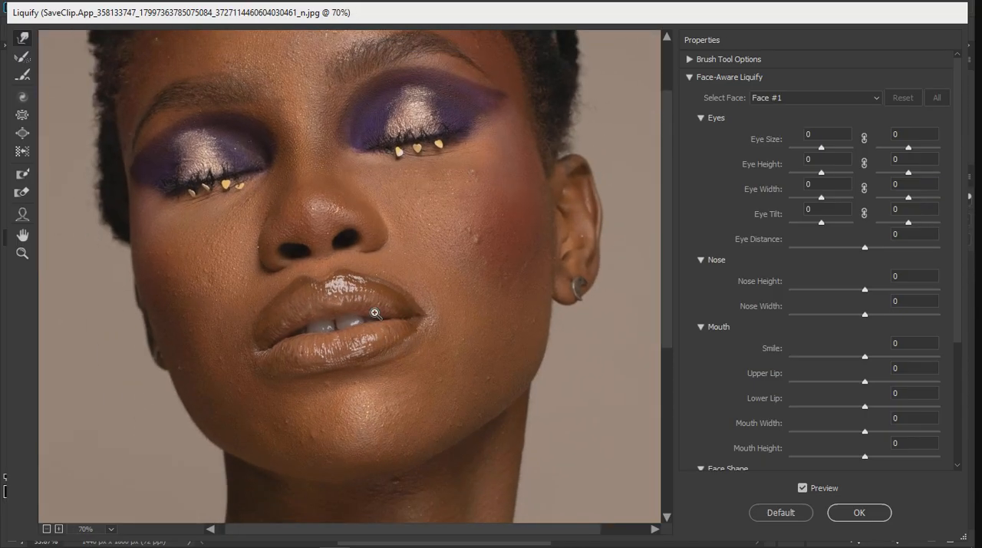
scroll(331, 308, "up", 2)
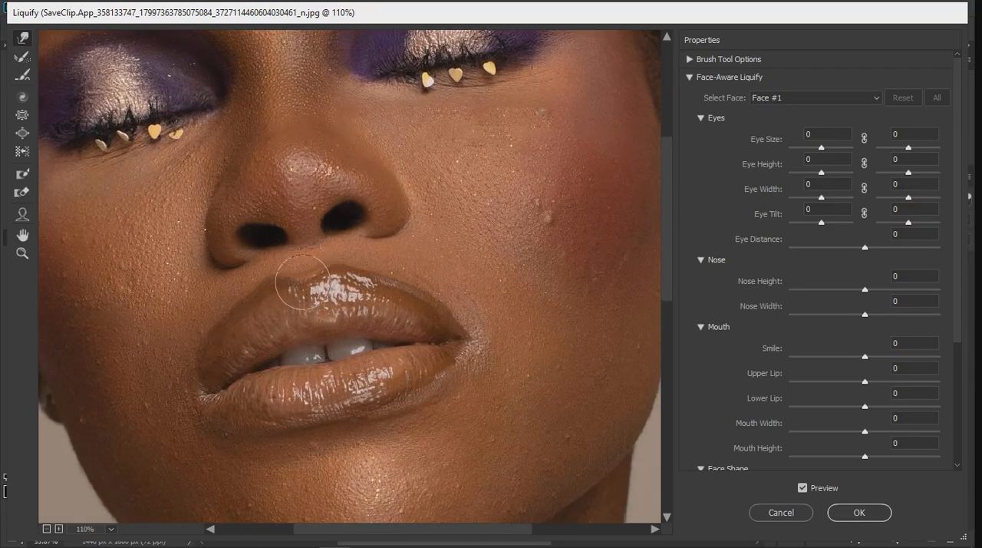
key("bracketright")
left_click_drag(301, 277, 304, 282)
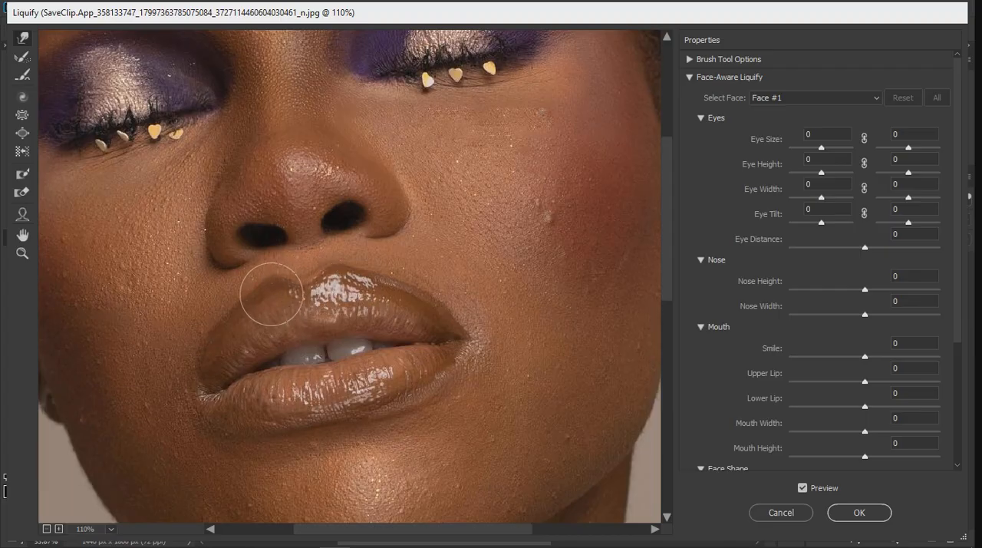
left_click_drag(343, 281, 274, 295)
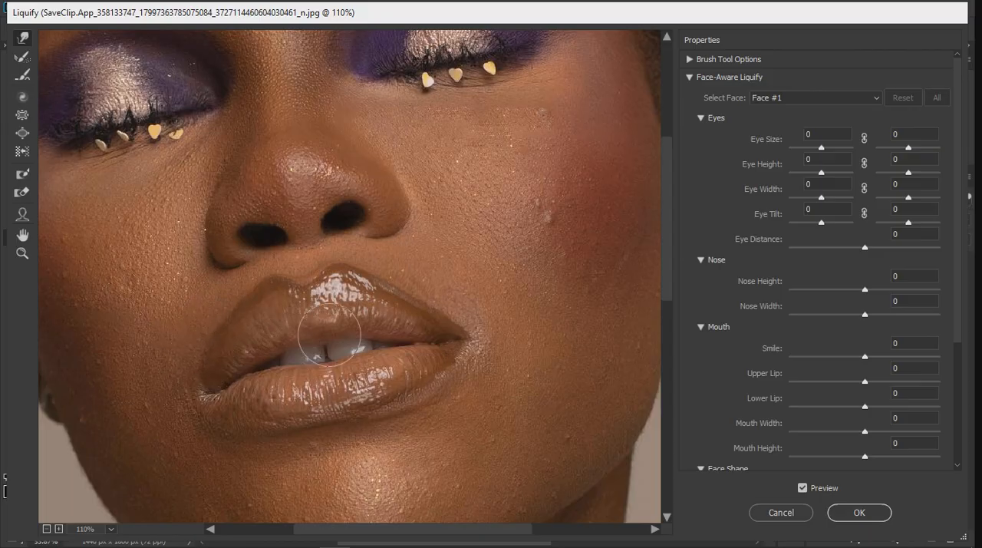
Step: Warp the right mouth corner and the adjoining lip edges into a cleaner, more tapered shape
scroll(334, 357, "down", 5)
scroll(336, 361, "down", 3)
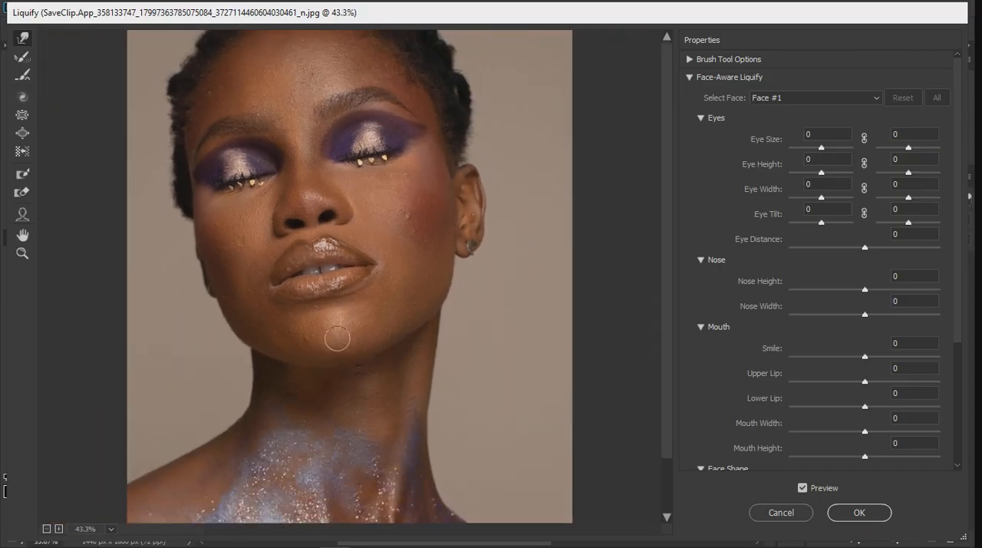
scroll(322, 316, "up", 5)
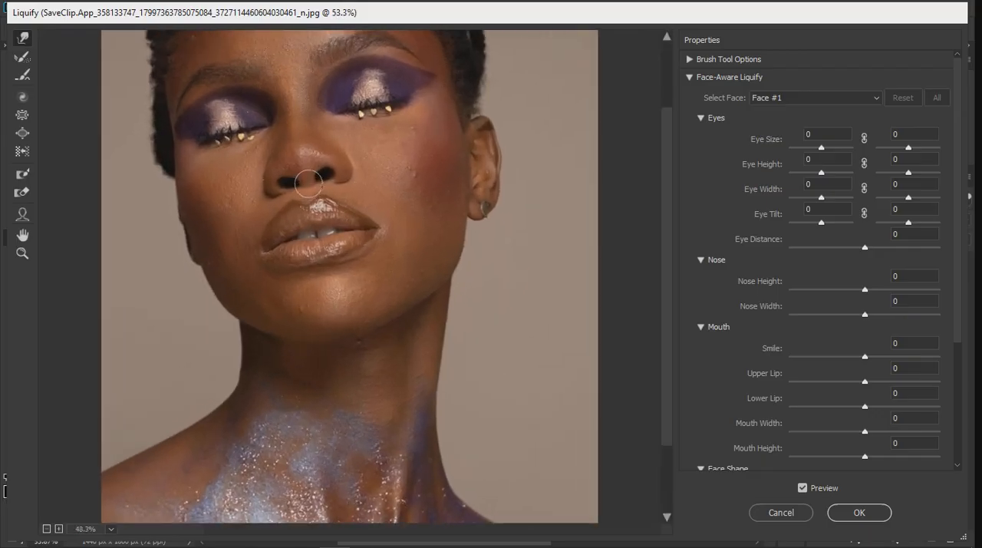
scroll(295, 230, "up", 2)
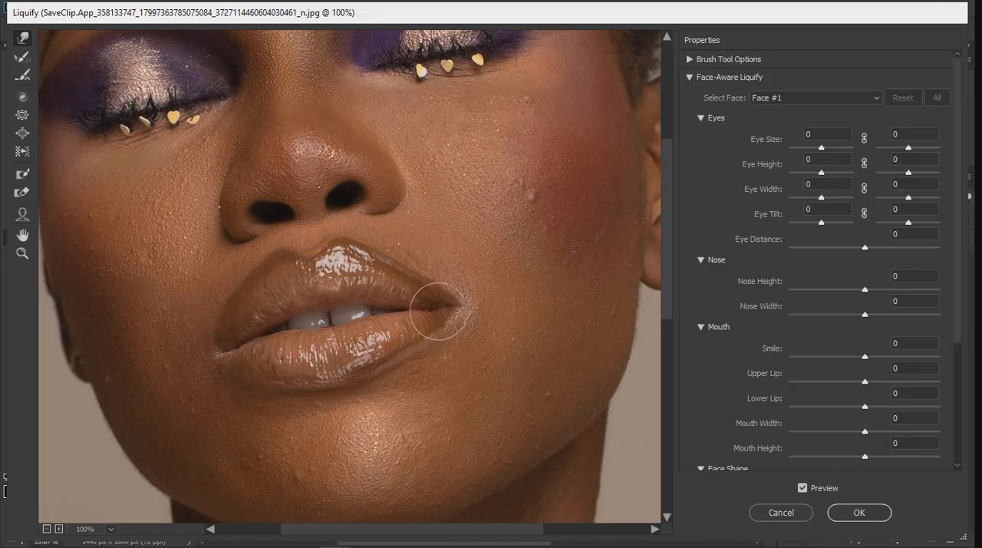
left_click_drag(452, 328, 460, 305)
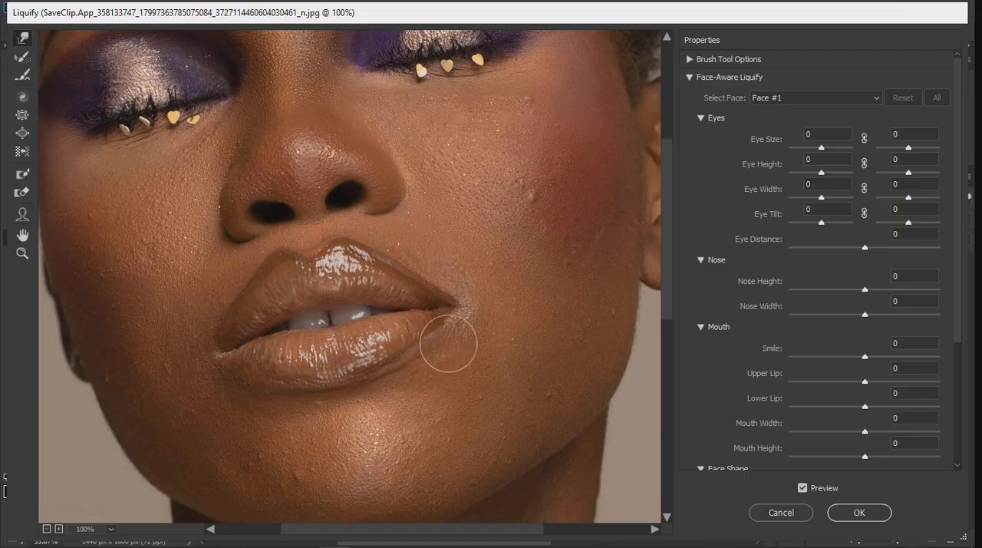
Step: Compare the lip shape before and after warping by toggling the Liquify preview
scroll(330, 322, "down", 3)
scroll(328, 326, "down", 1)
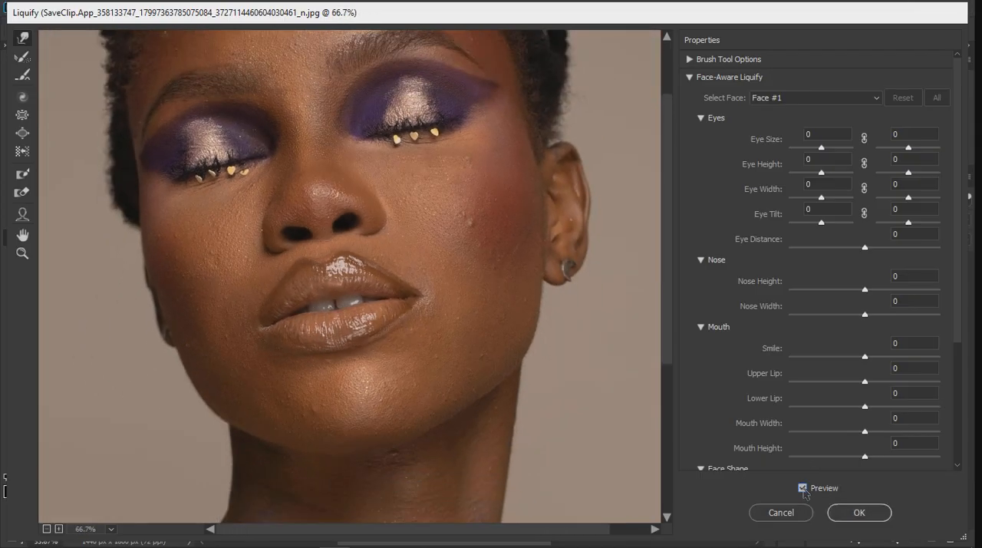
left_click(803, 489)
left_click(802, 488)
scroll(450, 385, "down", 1)
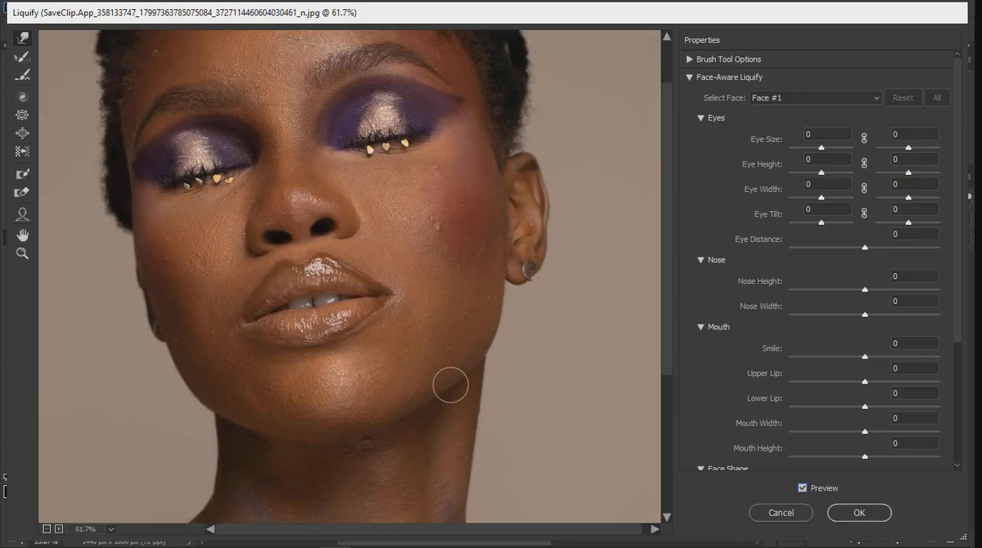
scroll(450, 384, "down", 2)
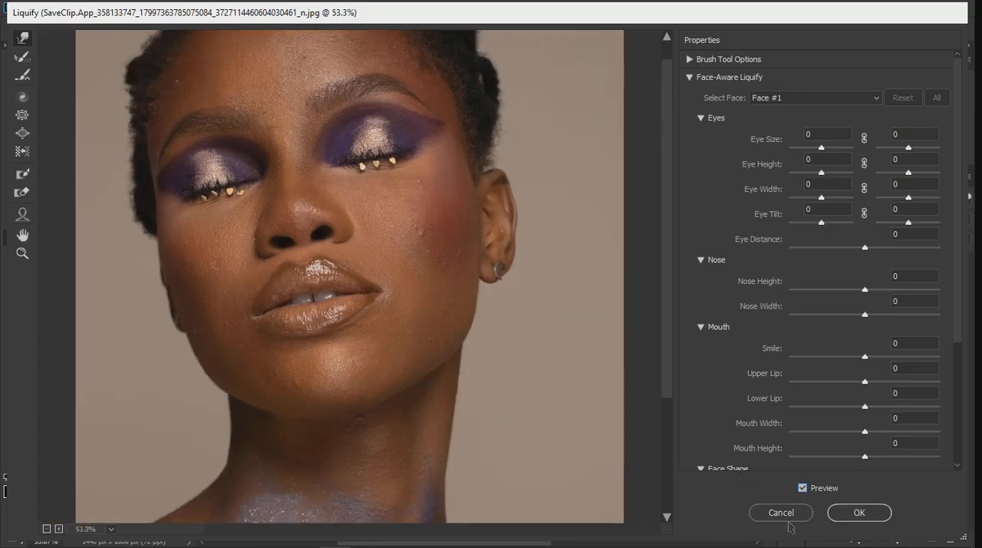
Step: Apply the Liquify changes and compare the lips by toggling the visibility of Layer 1
left_click(860, 511)
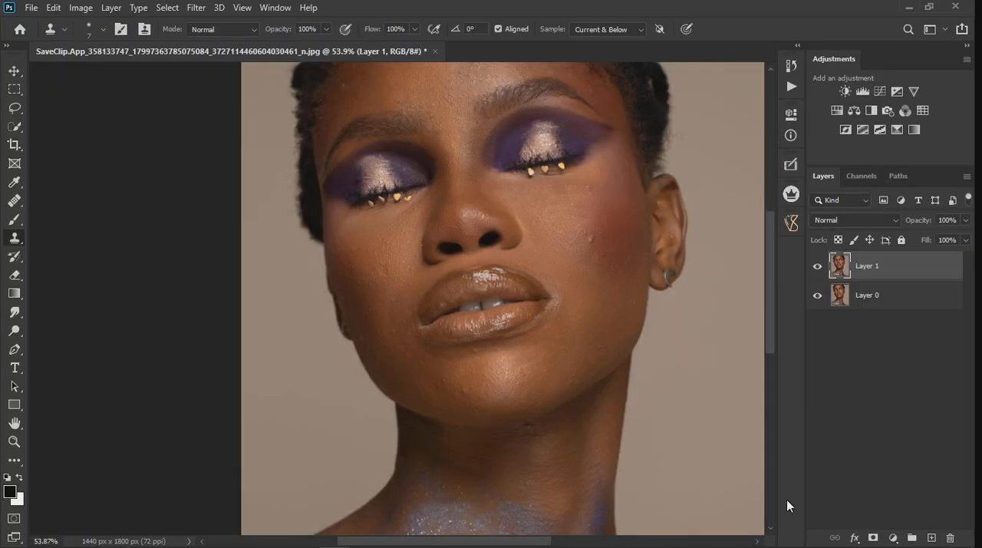
left_click(817, 267)
left_click(817, 266)
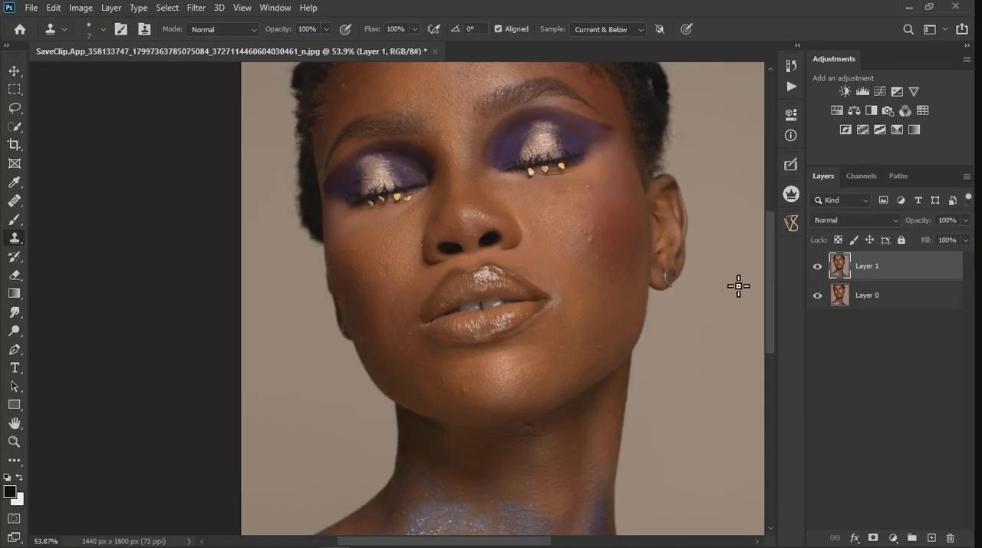
Step: Add a new empty layer above Layer 1 and enlarge the Clone Stamp brush to 15 for retouching around the lips
scroll(504, 265, "up", 5)
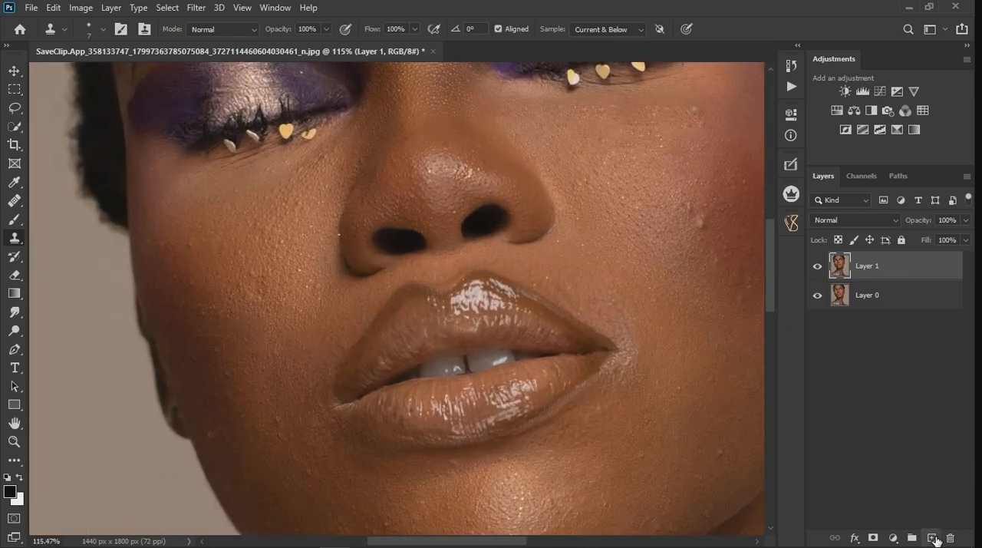
left_click(932, 537)
right_click(15, 244)
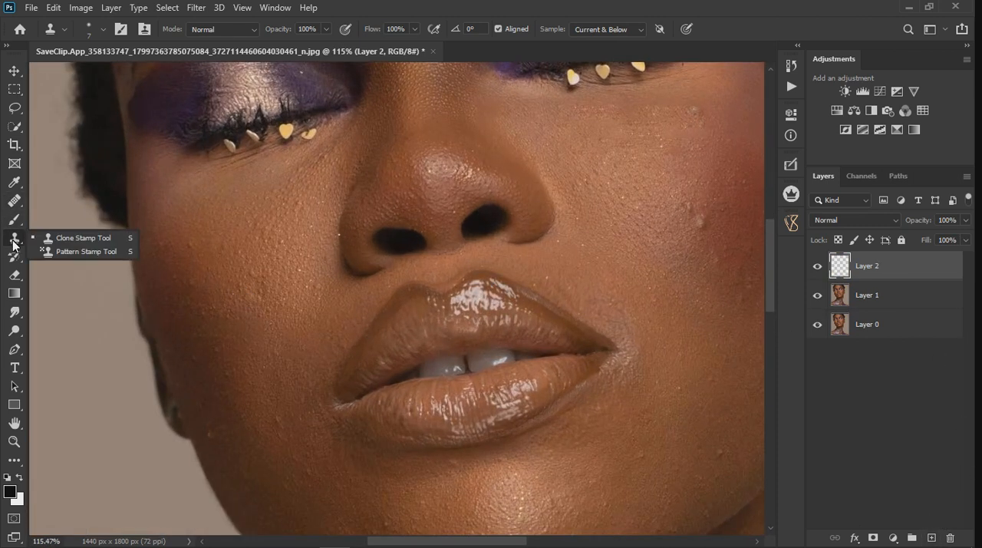
left_click(46, 237)
scroll(599, 426, "up", 2)
scroll(598, 426, "up", 1)
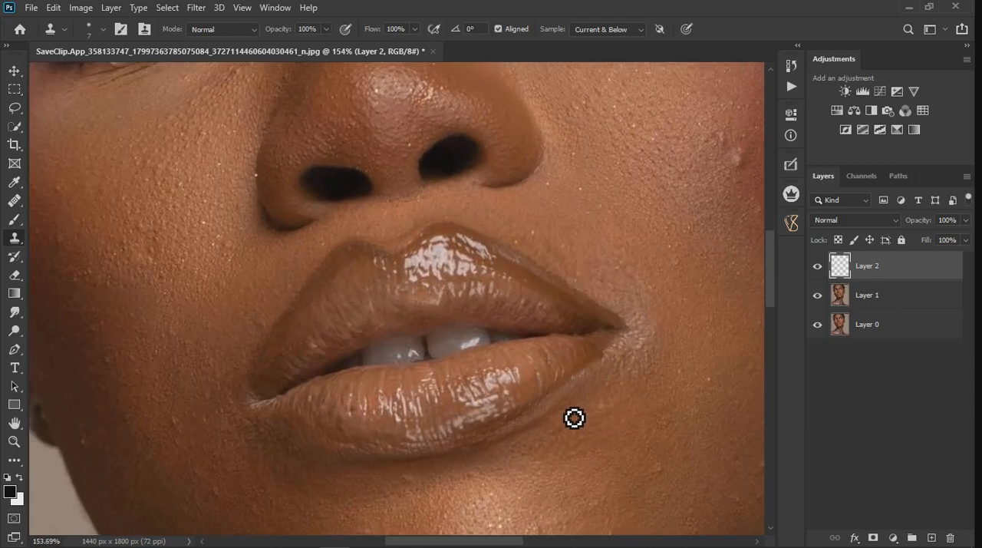
key("bracketright")
key("bracketright")
key("bracketright")
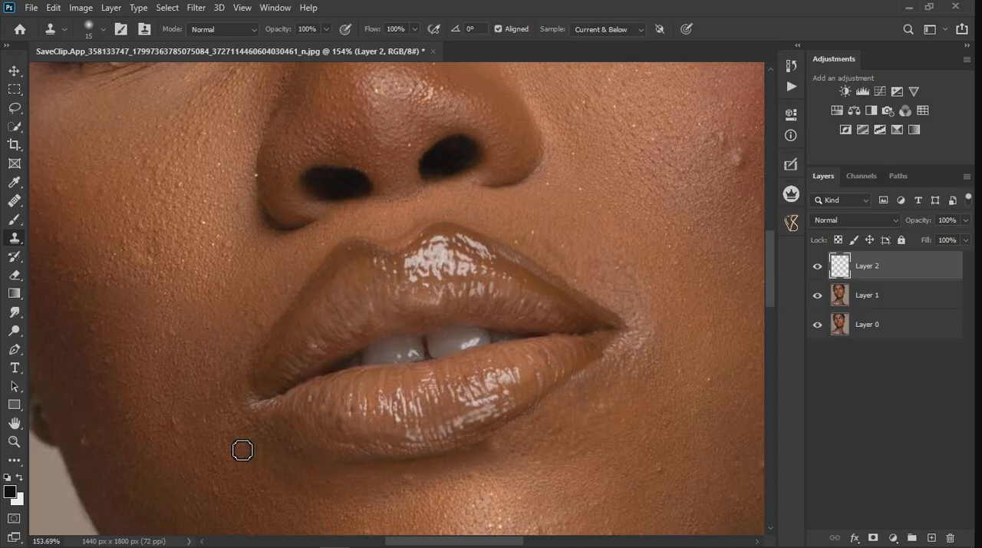
Step: Clone skin texture over the uneven shadow below the lower lip's left side
scroll(289, 453, "down", 3)
scroll(257, 440, "up", 3)
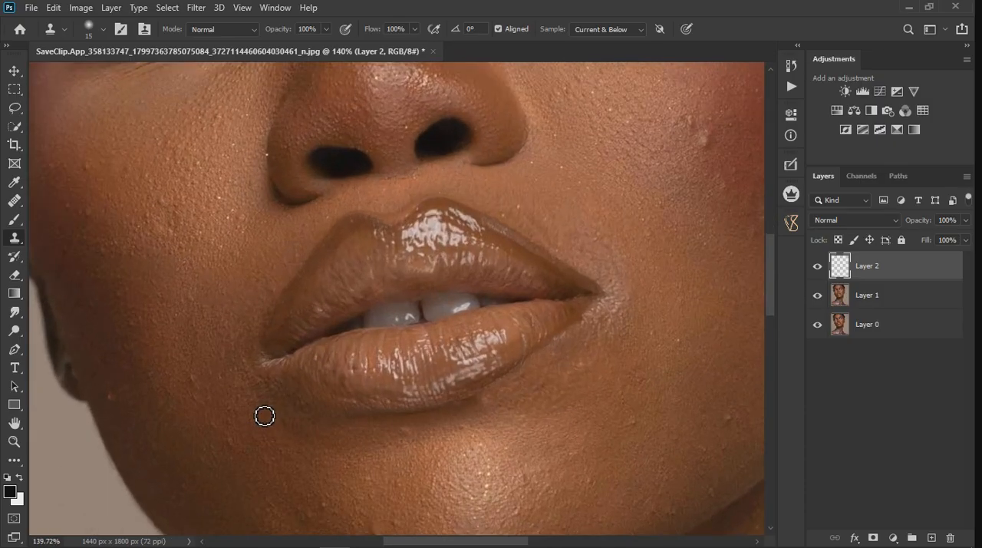
mouse_move(270, 401)
left_mouse_down()
mouse_move(296, 426)
mouse_move(314, 413)
mouse_move(366, 436)
mouse_move(339, 460)
mouse_move(330, 453)
left_mouse_up()
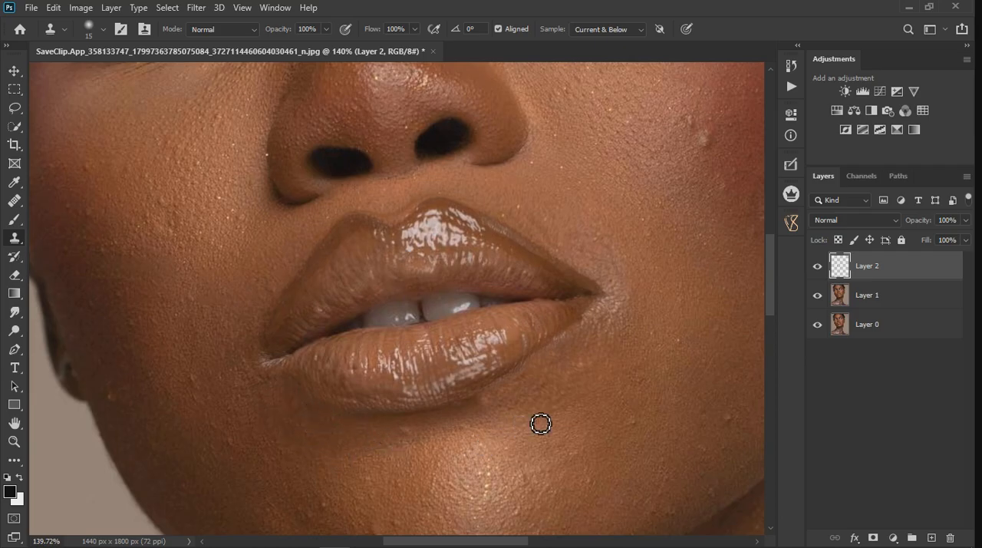
Step: Erase the harsh cloned patches below the lower lip's right side and clone skin along that edge again
left_click(14, 275)
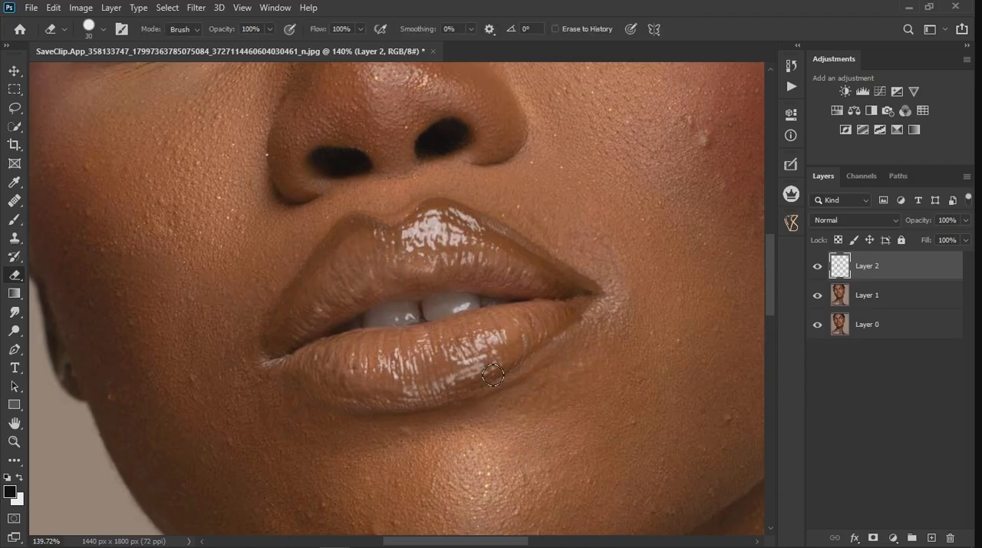
left_click(14, 240)
scroll(520, 390, "up", 2)
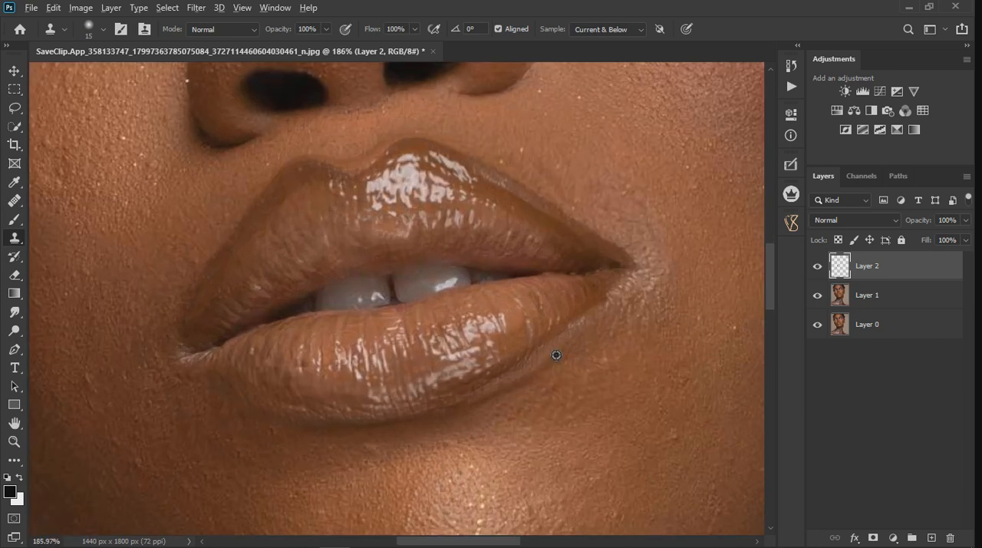
left_click_drag(528, 365, 501, 397)
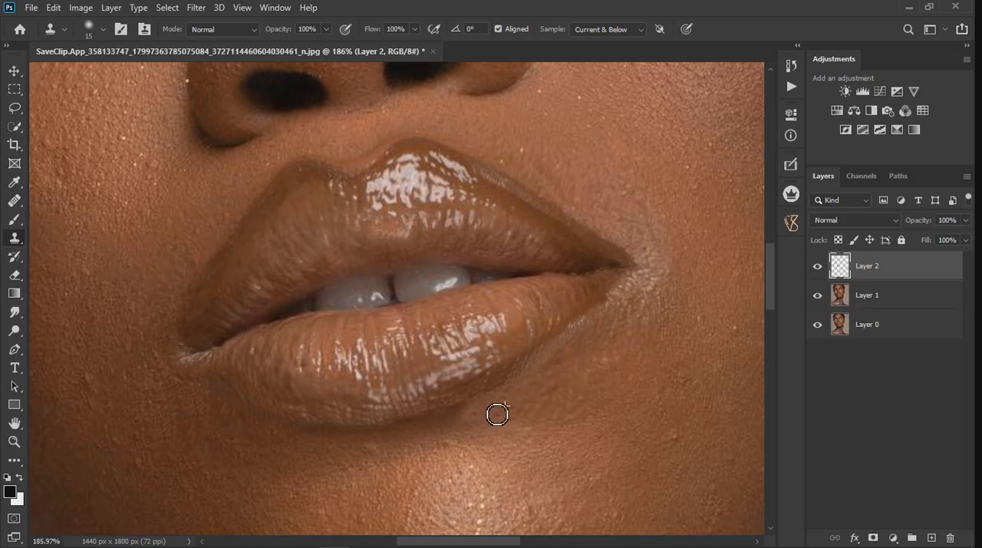
left_click(448, 434, "alt")
left_click_drag(482, 432, 511, 402)
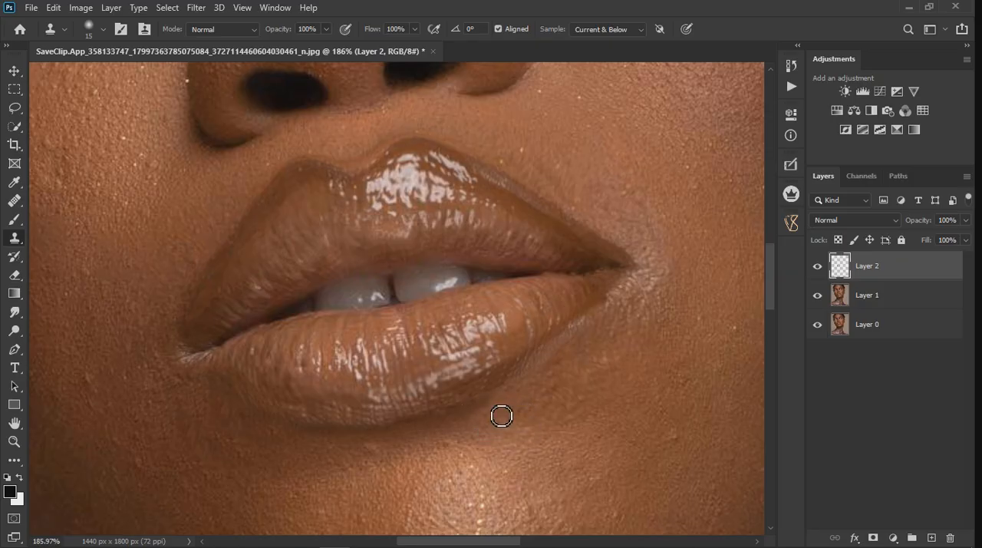
Step: Clone skin into the shadow under the lower lip's center and soften the excess with the Eraser
scroll(529, 430, "down", 5)
scroll(468, 468, "up", 4)
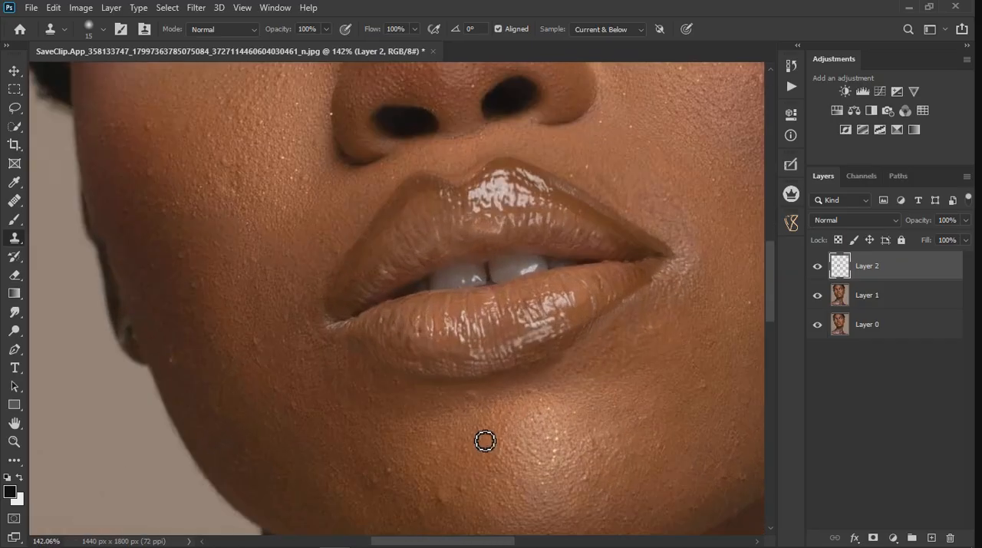
left_click(519, 396, "alt")
mouse_move(557, 386)
left_mouse_down()
mouse_move(572, 373)
mouse_move(500, 395)
left_mouse_up()
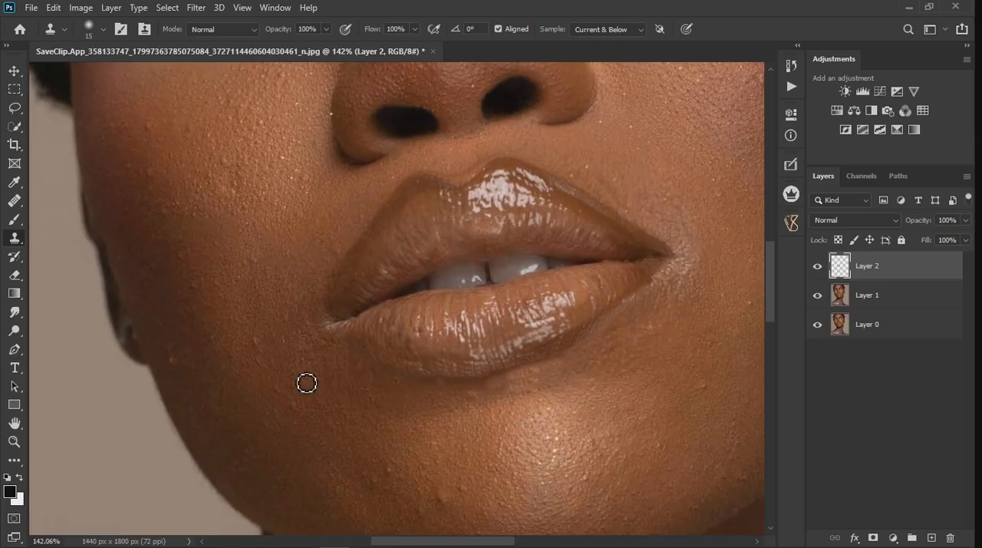
left_click(14, 274)
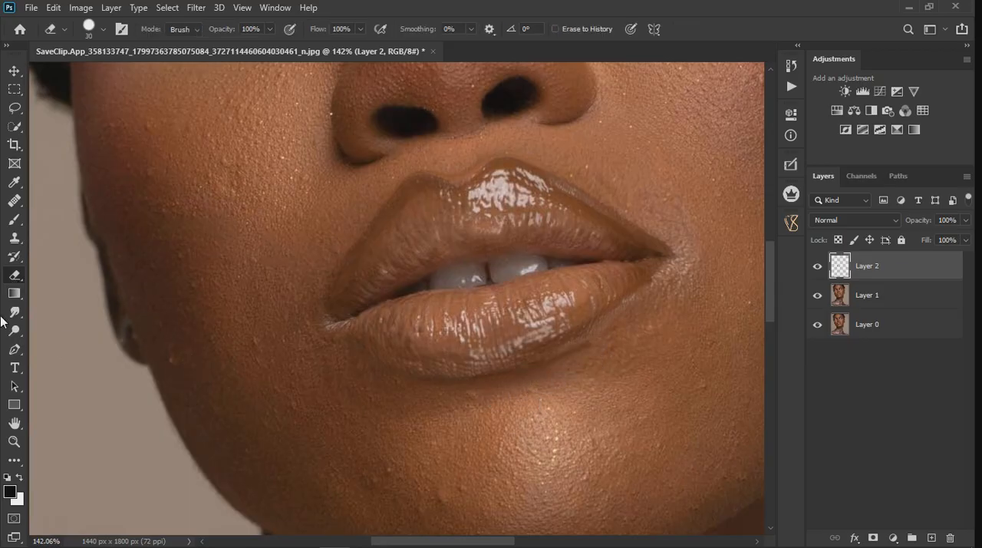
Step: Clone skin texture with the Clone Stamp into the remaining shadow beneath the lower lip's right side and centre
left_click(11, 241)
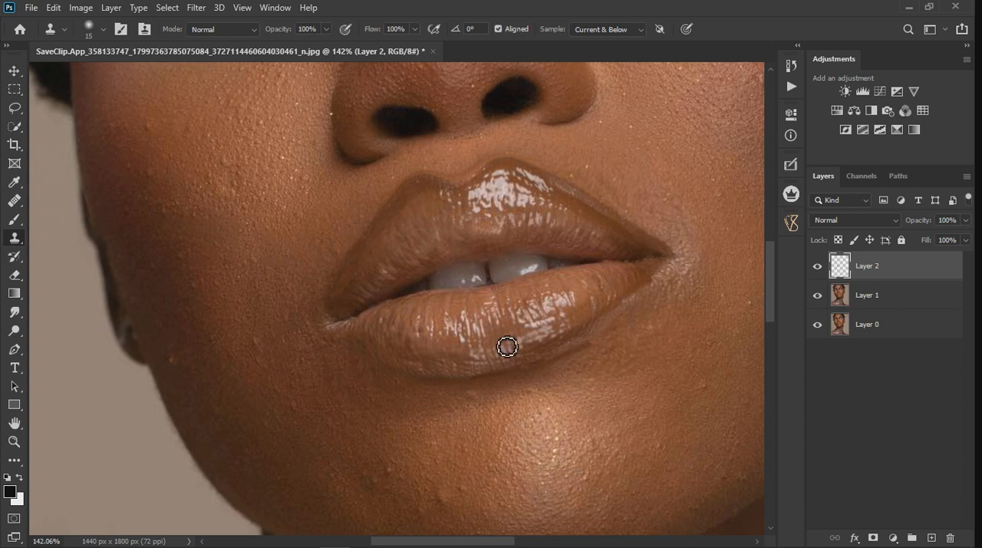
left_click(600, 358, "alt")
left_click(585, 375)
left_click(394, 388, "alt")
mouse_move(415, 388)
left_mouse_down()
mouse_move(469, 388)
mouse_move(446, 396)
left_mouse_up()
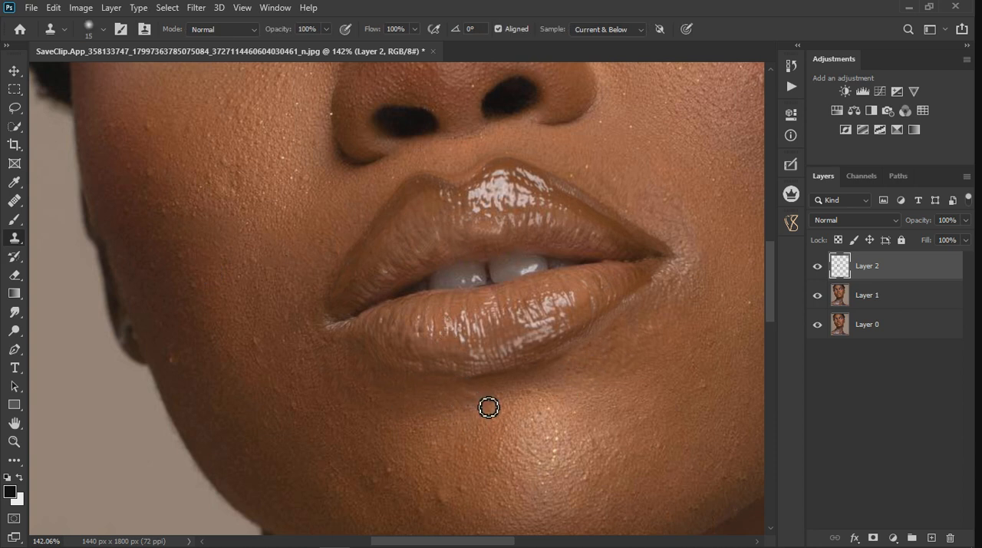
scroll(487, 404, "down", 5)
scroll(521, 417, "up", 5)
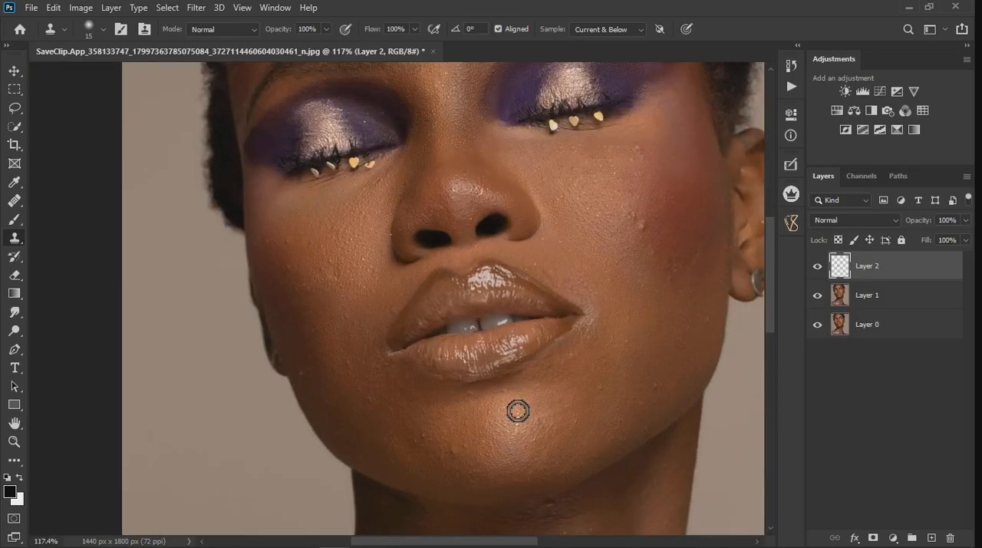
left_click_drag(427, 372, 483, 370)
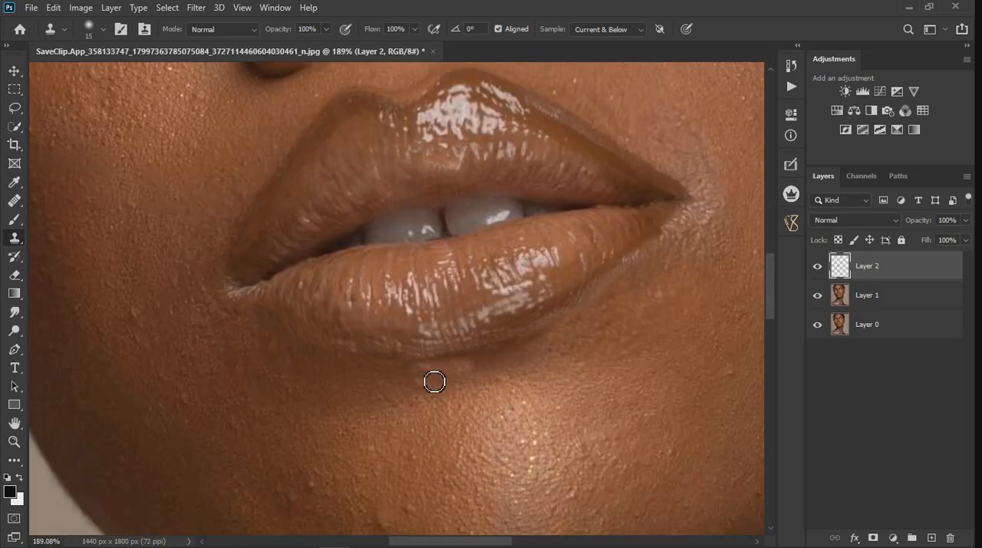
key("ctrl+z")
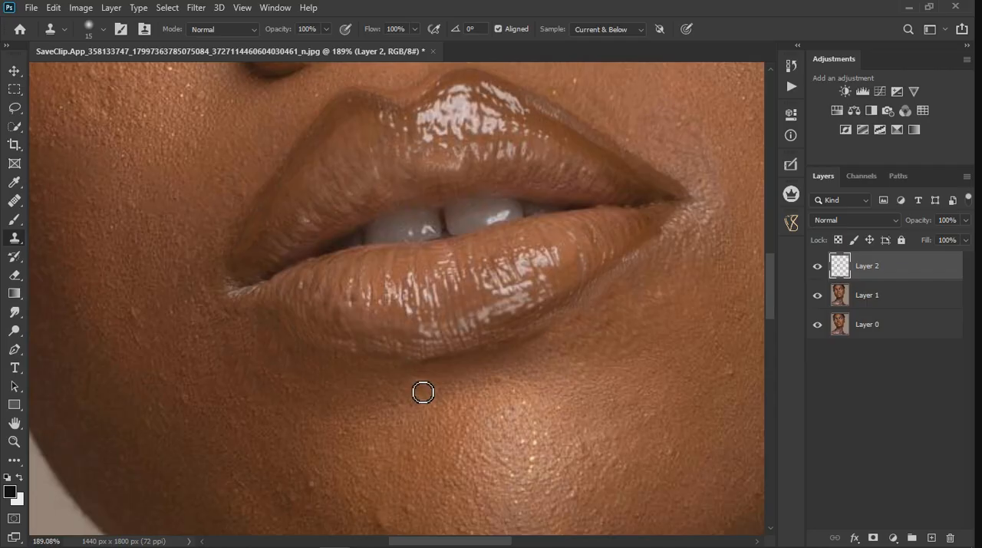
Step: Compare the mouth area with and without the Layer 2 retouching
scroll(430, 388, "down", 3)
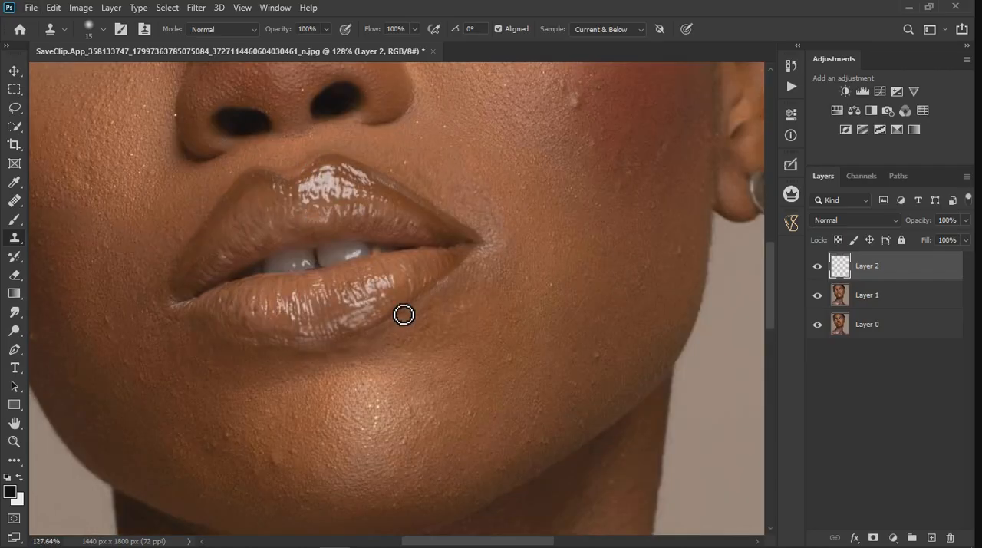
left_click(817, 267)
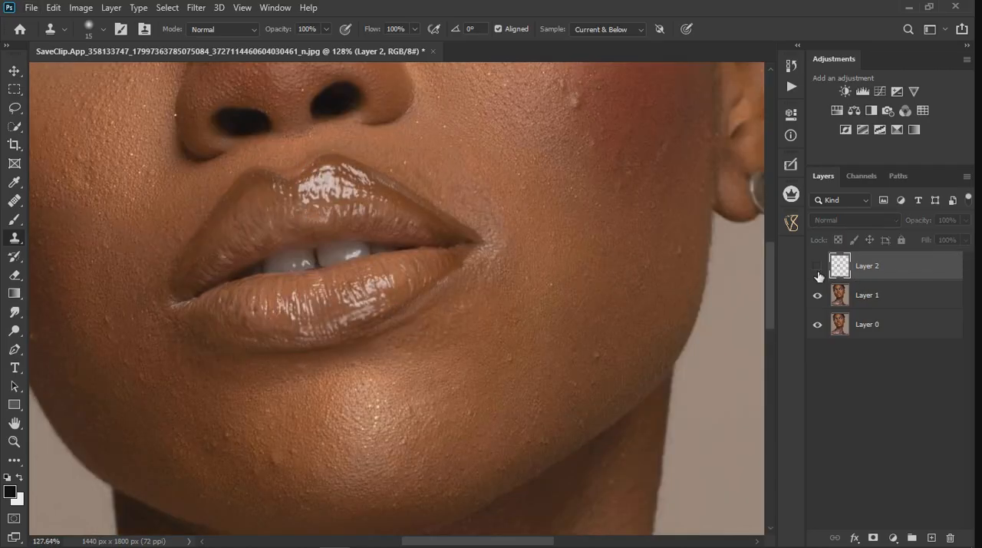
scroll(359, 184, "up", 7)
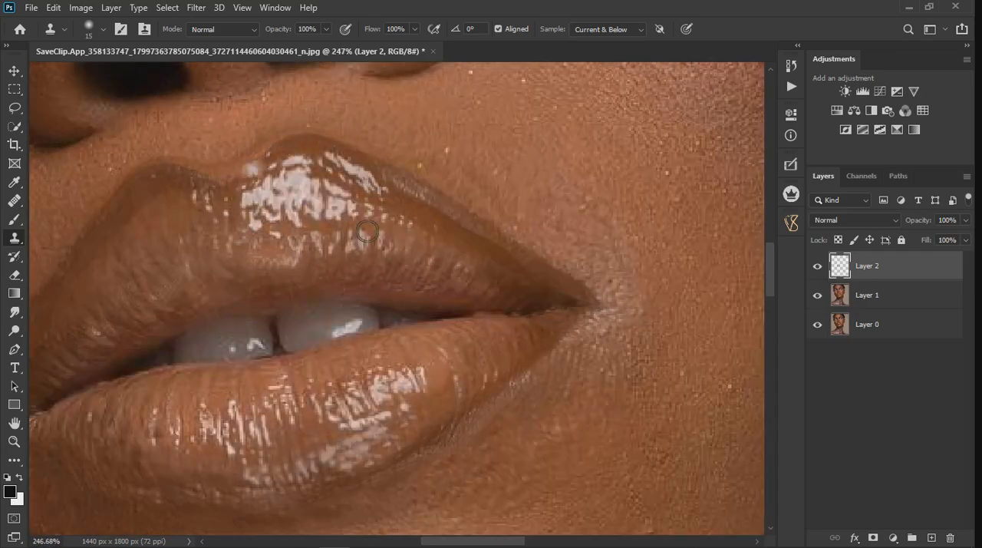
scroll(370, 230, "down", 6)
Step: Clone lip texture around the glossy highlight of the upper lip to fill in the dip of the cupid's bow
scroll(255, 178, "up", 3)
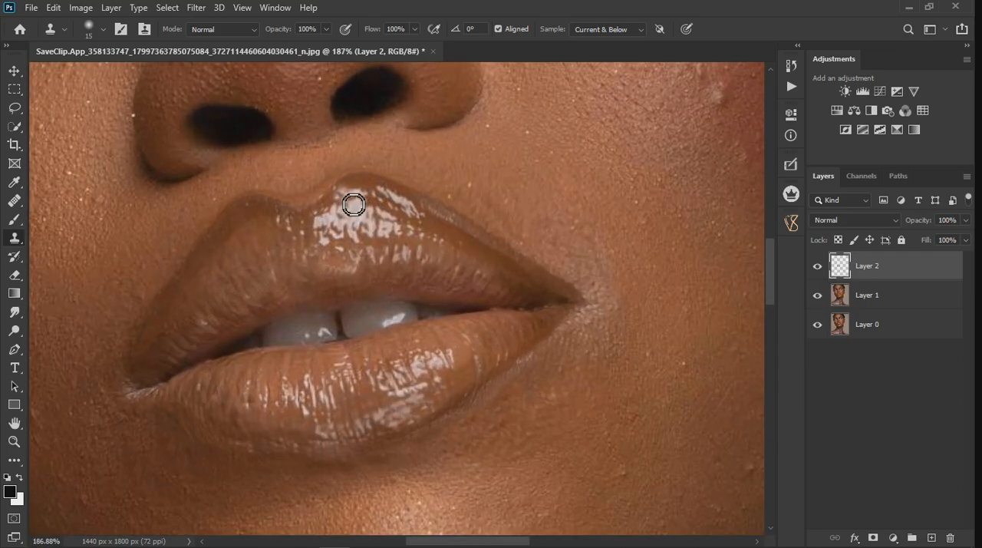
left_click(353, 194, "alt")
left_click_drag(345, 203, 319, 218)
left_click(349, 199, "alt")
left_click(346, 192, "alt")
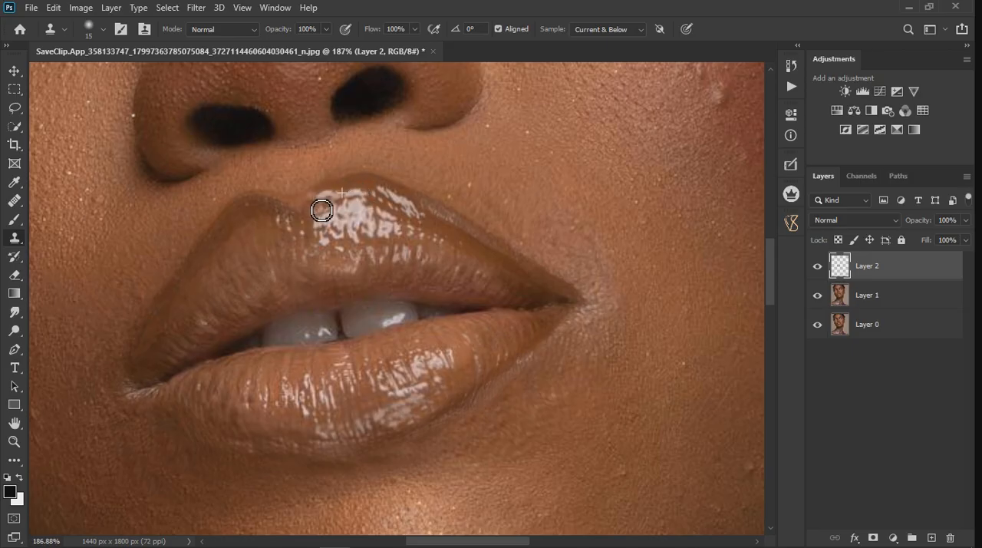
mouse_move(311, 218)
left_mouse_down()
mouse_move(295, 222)
mouse_move(310, 221)
left_mouse_up()
mouse_move(383, 203)
left_mouse_down()
mouse_move(348, 205)
mouse_move(349, 220)
mouse_move(308, 216)
left_mouse_up()
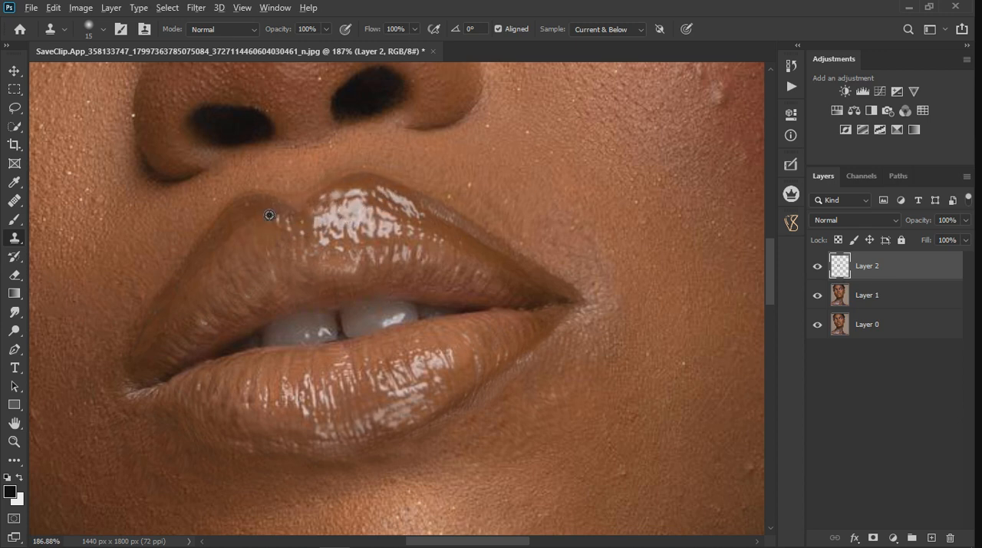
Step: Clone brown lip colour from the left peak into the cupid's bow and even out the right peak's upper edge
left_click_drag(275, 207, 308, 215)
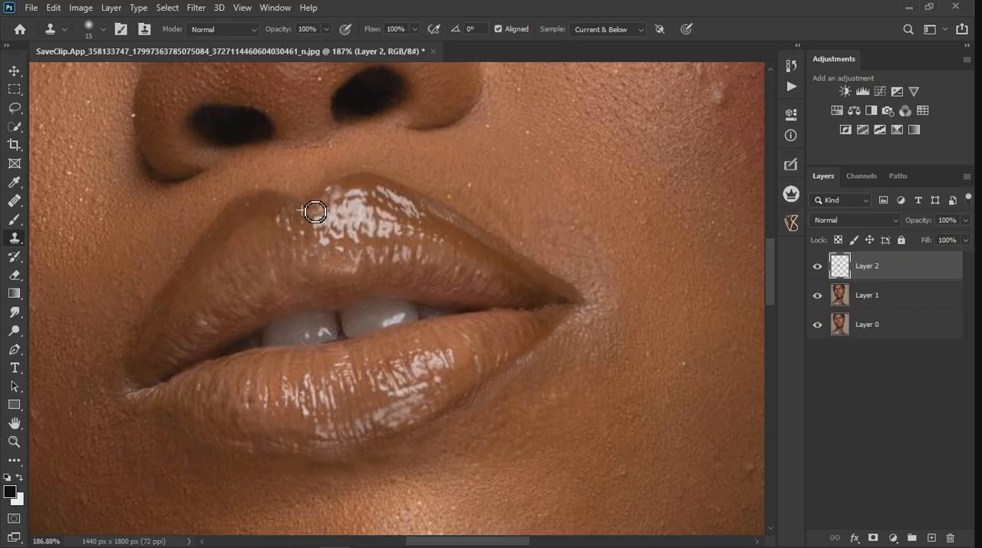
scroll(375, 204, "up", 3)
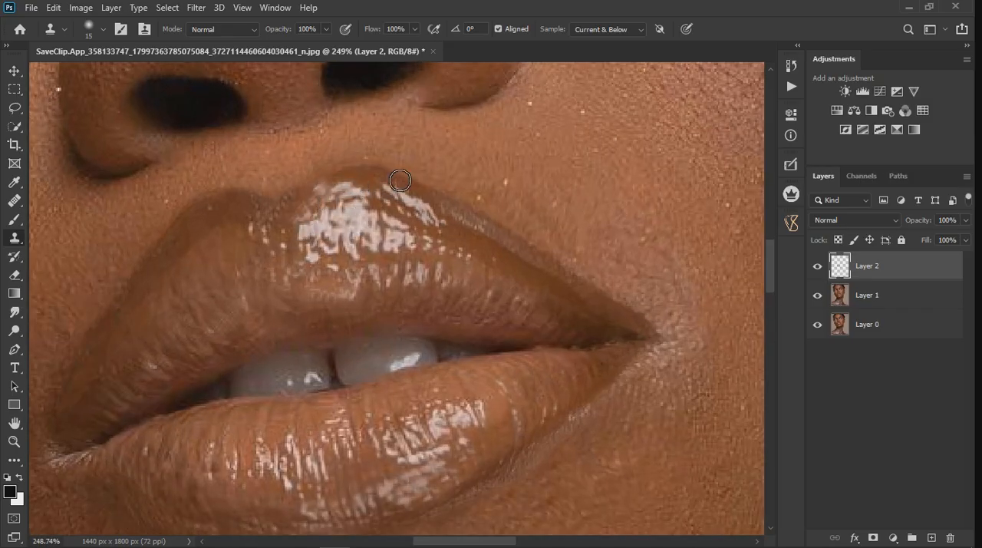
left_click_drag(328, 189, 343, 187)
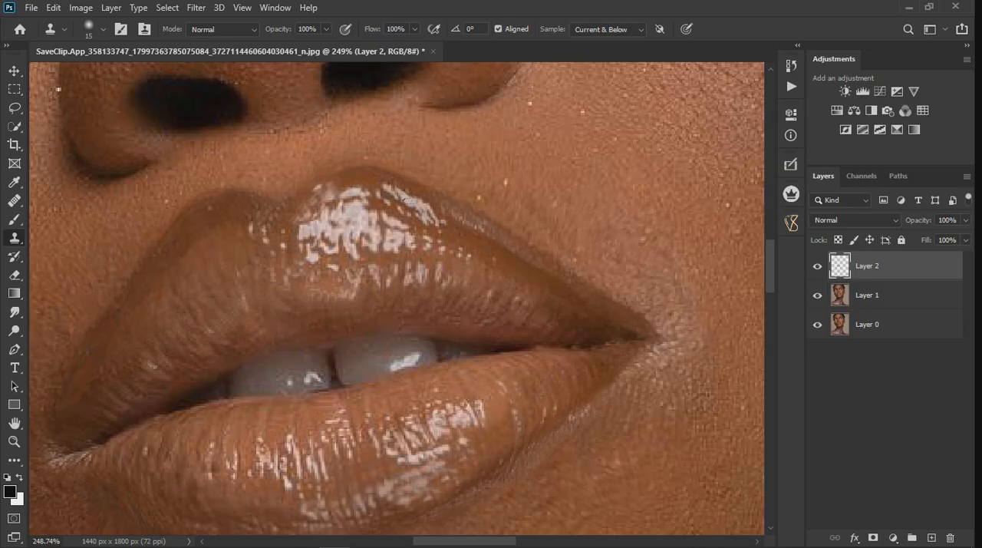
Step: Clone smooth lip colour over the light, uneven patches along the upper lip's right edge down to the mouth corner
scroll(316, 226, "down", 8)
scroll(437, 278, "up", 6)
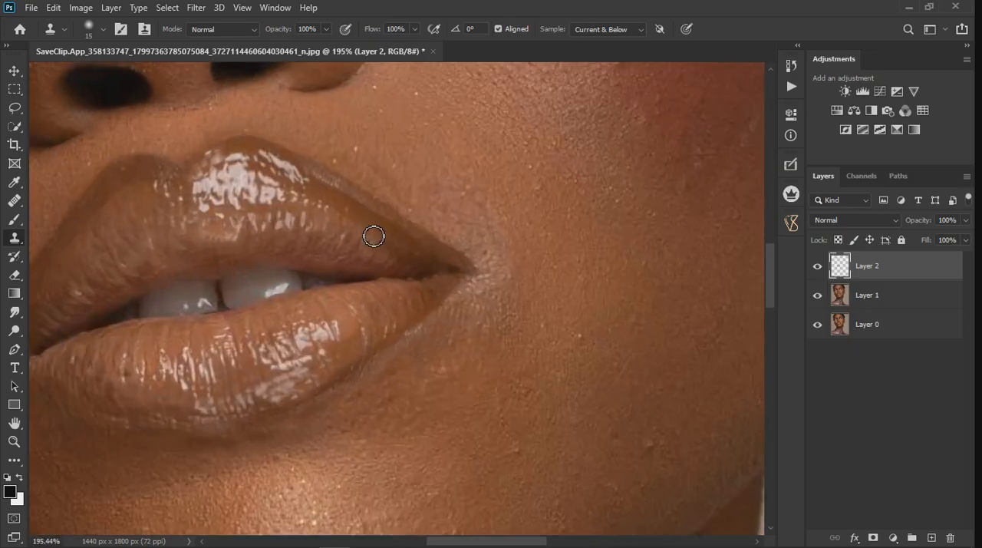
left_click_drag(317, 180, 474, 287)
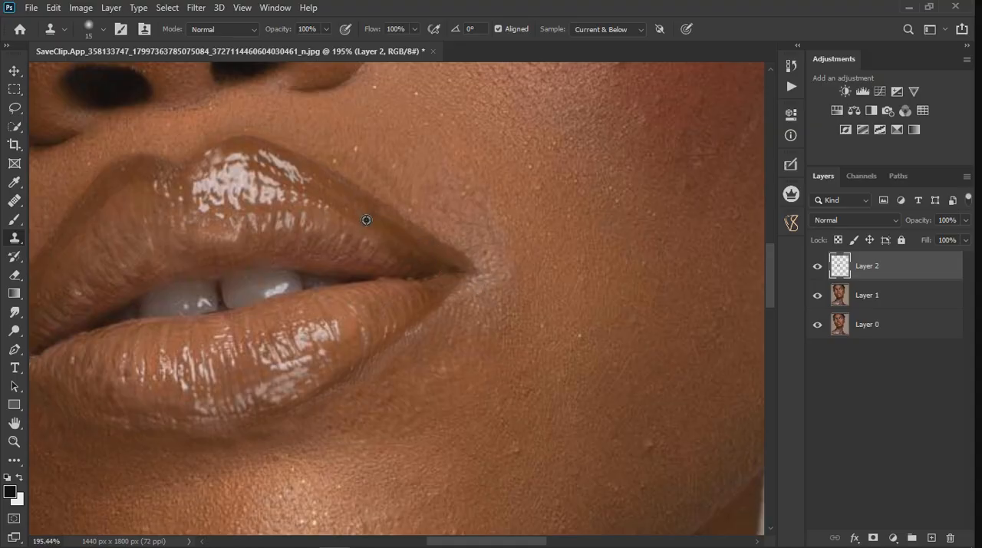
left_click_drag(364, 219, 445, 263)
scroll(529, 279, "down", 3)
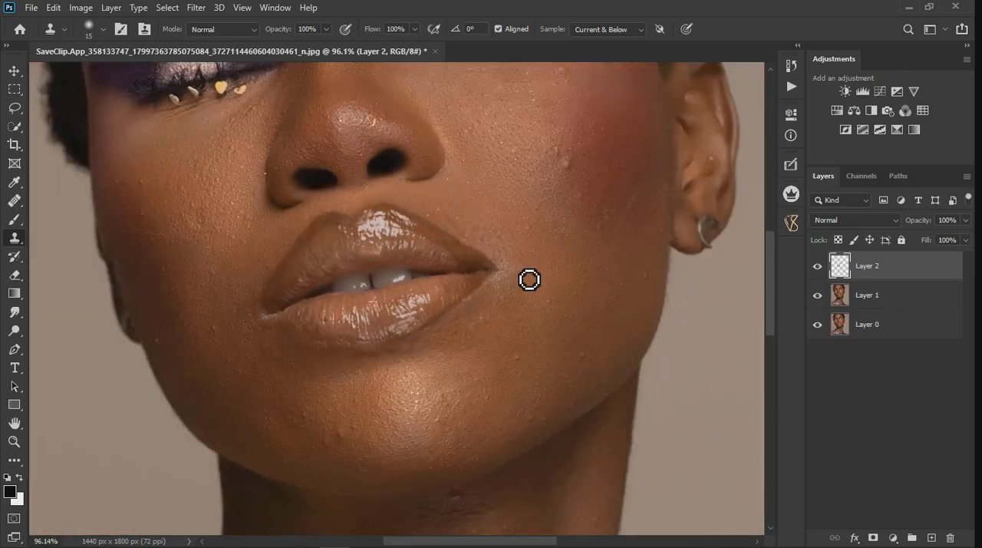
Step: Clone lip and skin texture along the upper lip's left edge to even out its outline
scroll(283, 311, "up", 3)
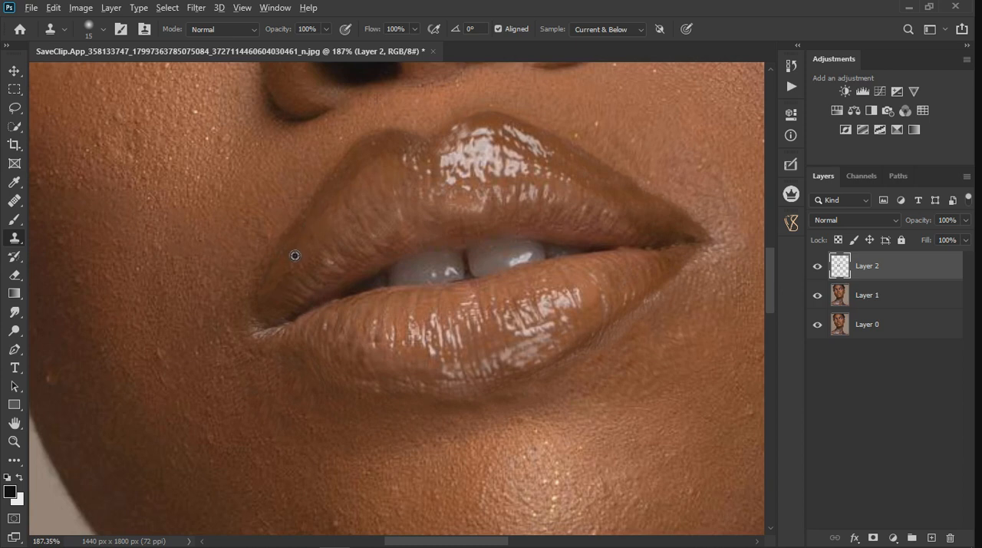
mouse_move(307, 259)
left_mouse_down()
mouse_move(377, 189)
mouse_move(387, 196)
left_mouse_up()
left_click(337, 148, "alt")
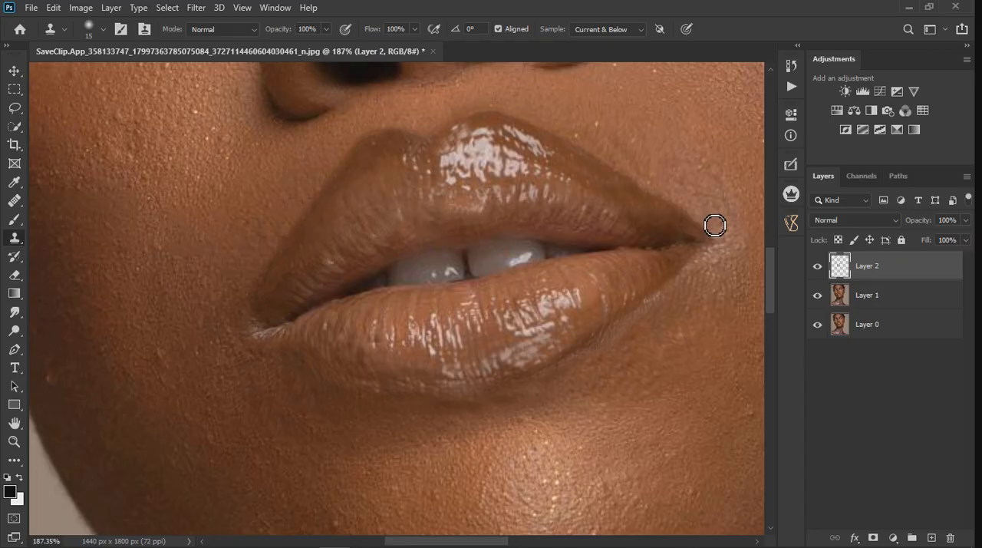
scroll(702, 238, "down", 4)
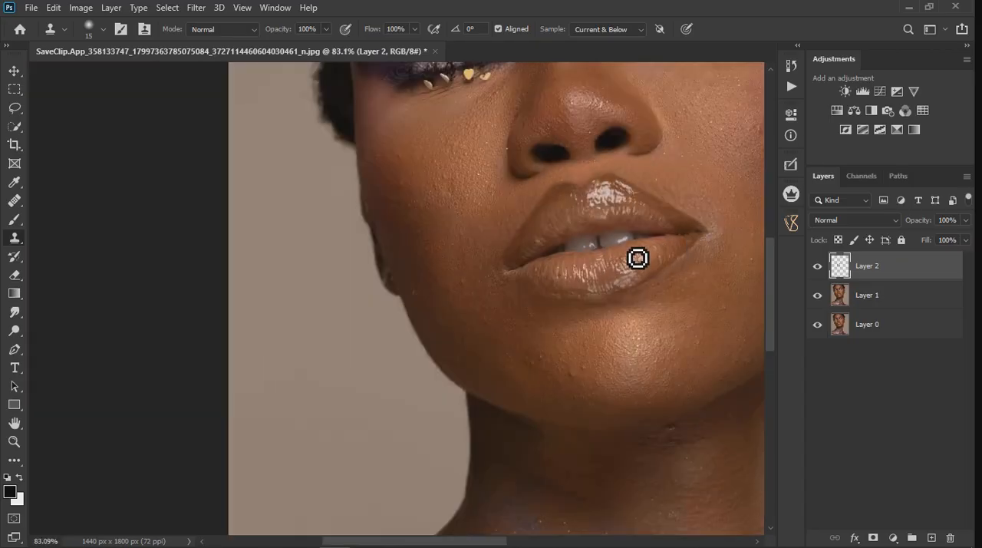
Step: Clone skin along the upper lip's outer contour near the right mouth corner to clean up its outline
scroll(570, 267, "down", 3)
scroll(665, 265, "up", 5)
scroll(645, 246, "up", 1)
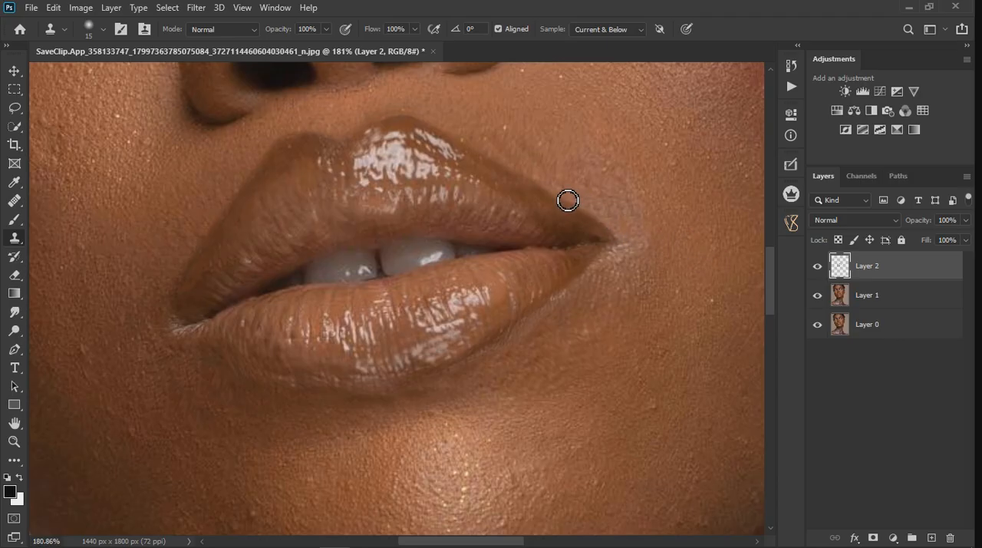
left_click(637, 250, "shift")
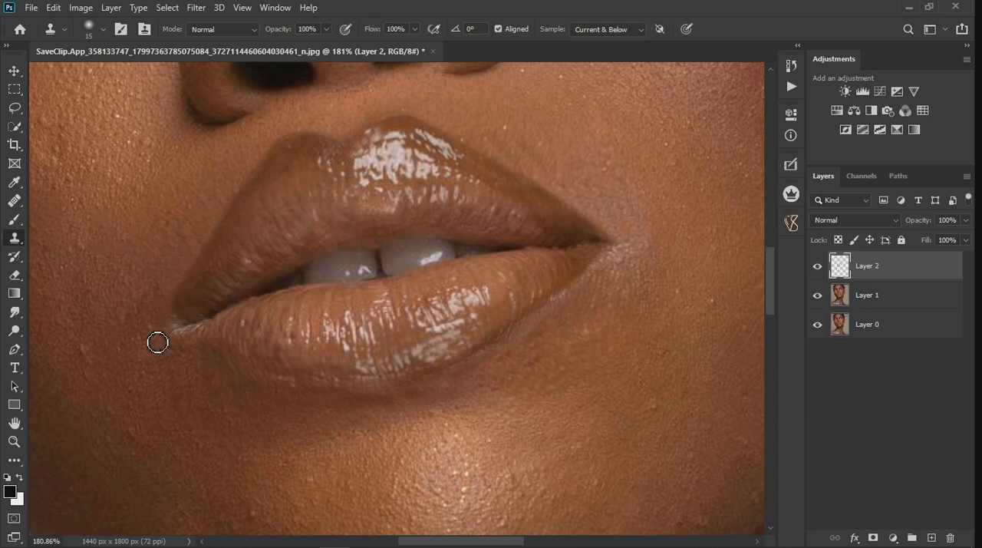
scroll(160, 333, "down", 5)
scroll(553, 234, "down", 4)
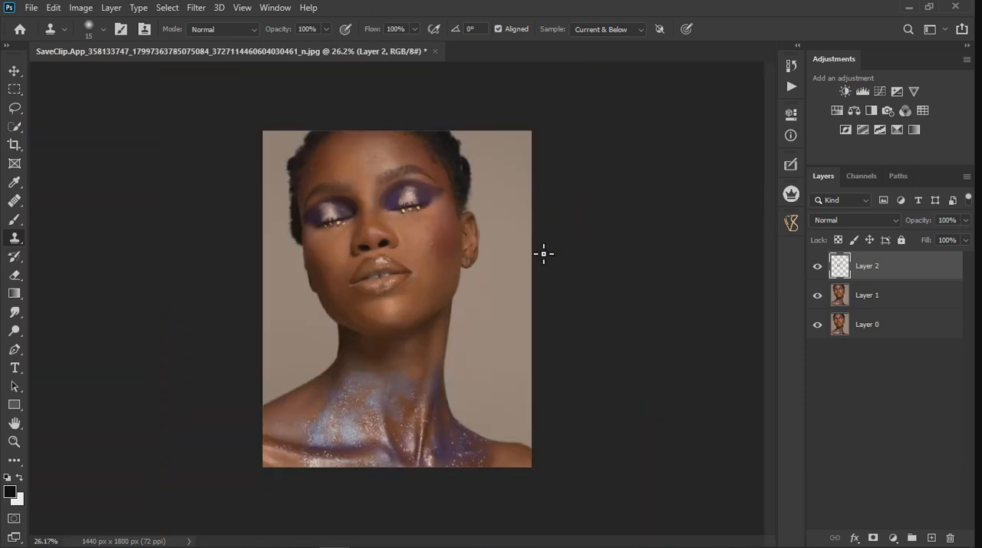
Step: Clone lip texture over the uneven patches on the left part of the lower lip and along its lower edge
scroll(346, 289, "up", 6)
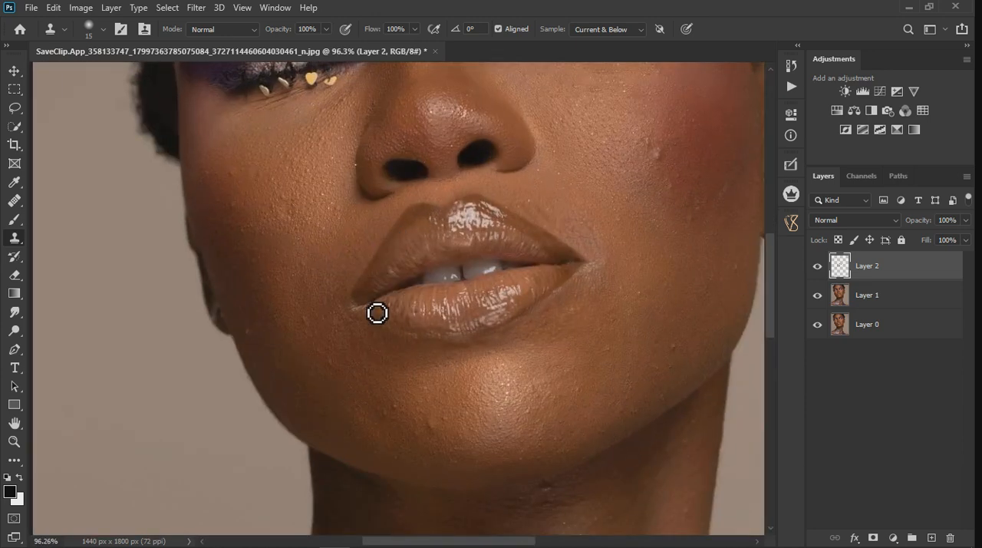
scroll(359, 349, "up", 2)
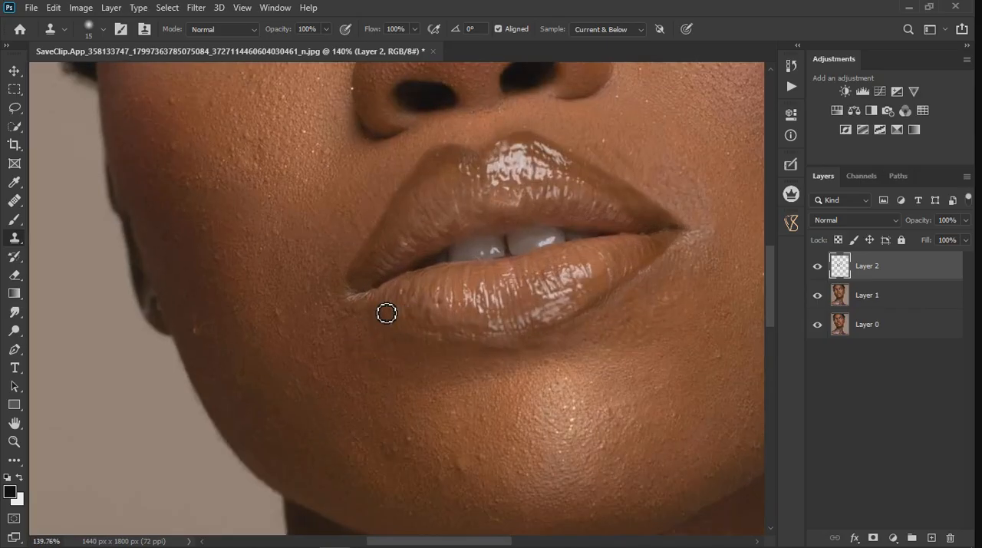
left_click(443, 325, "alt")
scroll(437, 322, "up", 3)
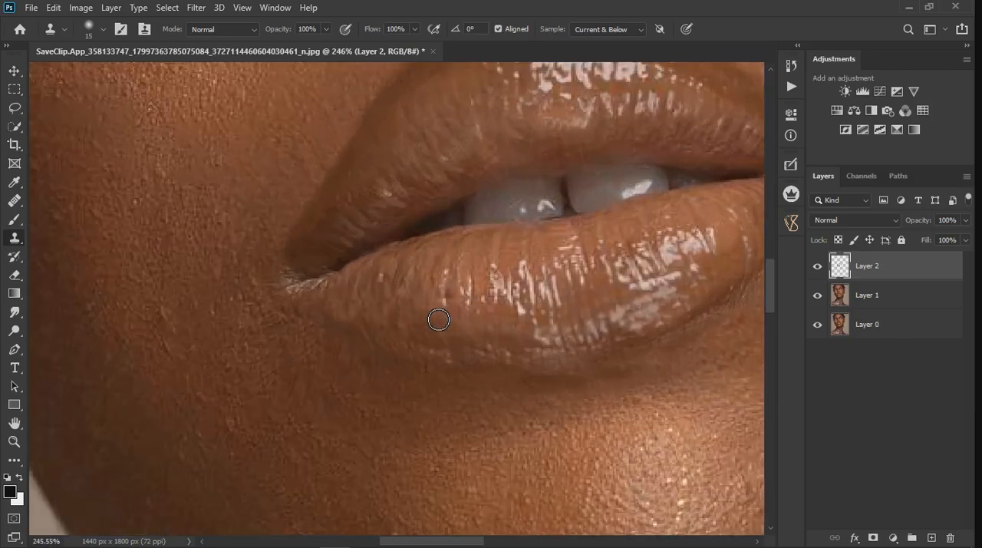
left_click(417, 310, "alt")
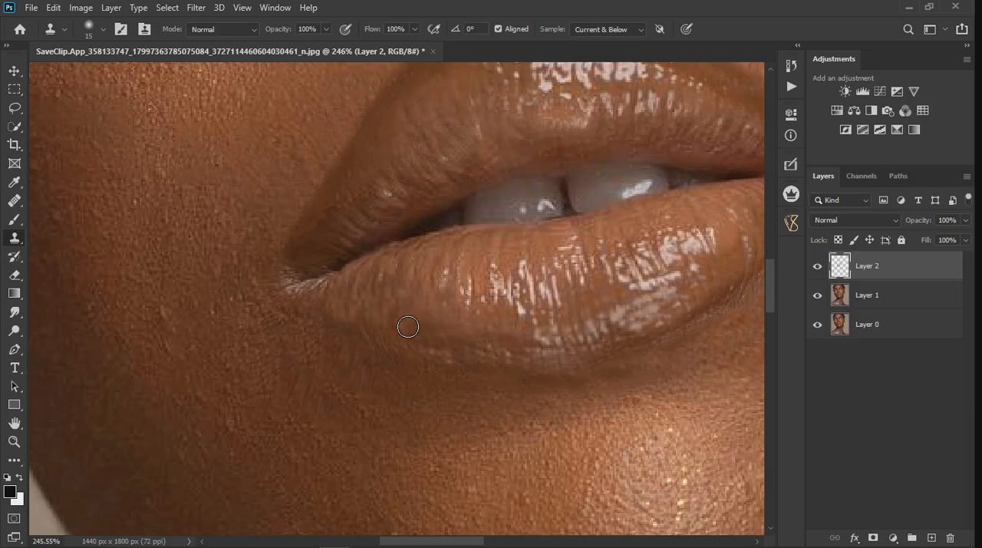
left_click_drag(406, 323, 450, 329)
scroll(499, 339, "down", 3)
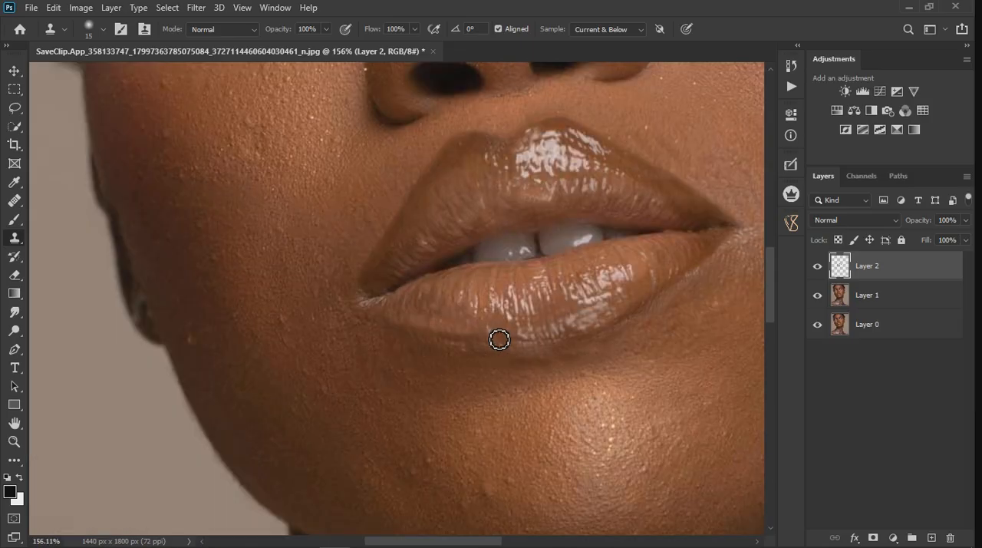
scroll(500, 340, "down", 4)
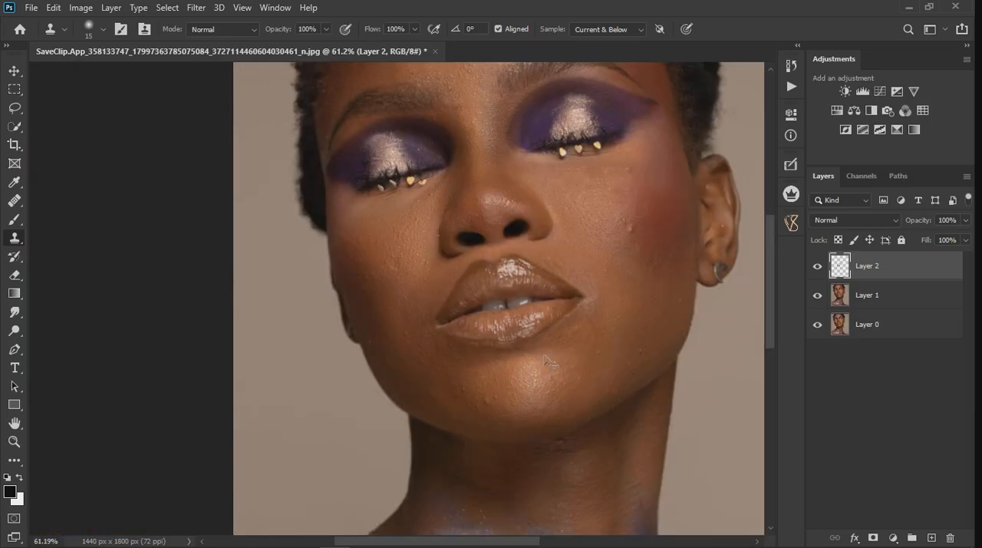
Step: Clone lip texture over the upper lip's inner edge above the teeth and the lower lip's left half
scroll(596, 331, "up", 3)
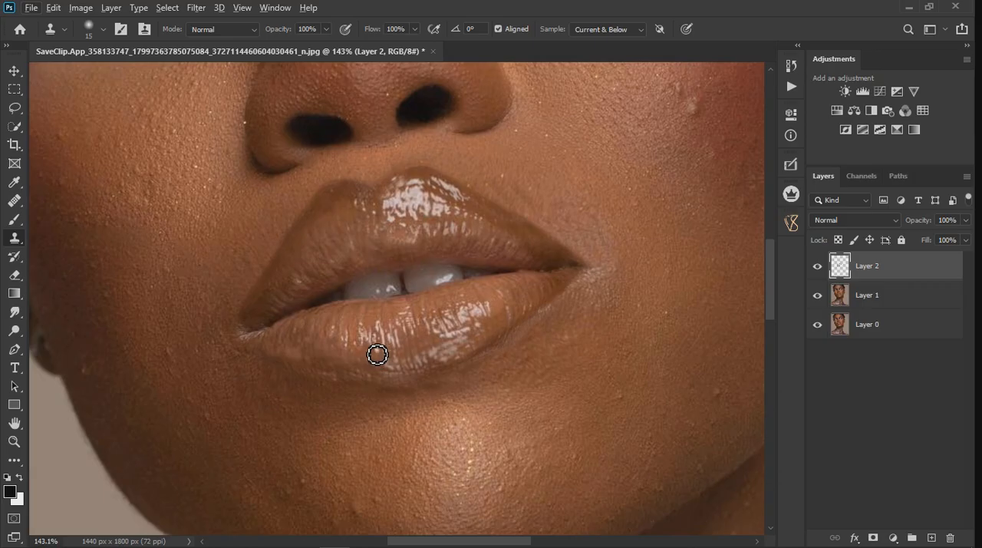
left_click(390, 241, "alt")
mouse_move(373, 257)
left_mouse_down()
mouse_move(361, 255)
mouse_move(376, 259)
left_mouse_up()
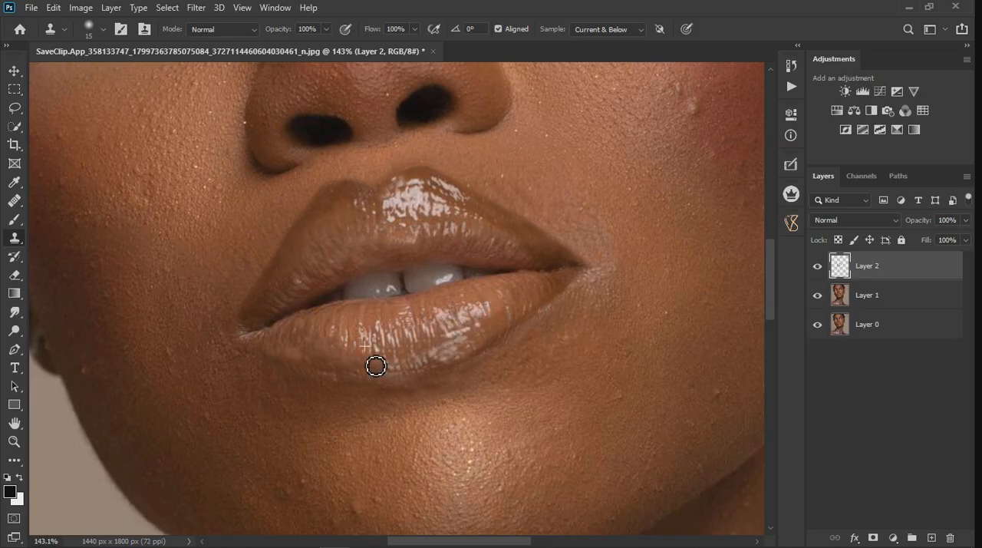
left_click(336, 333, "alt")
left_click_drag(321, 341, 320, 351)
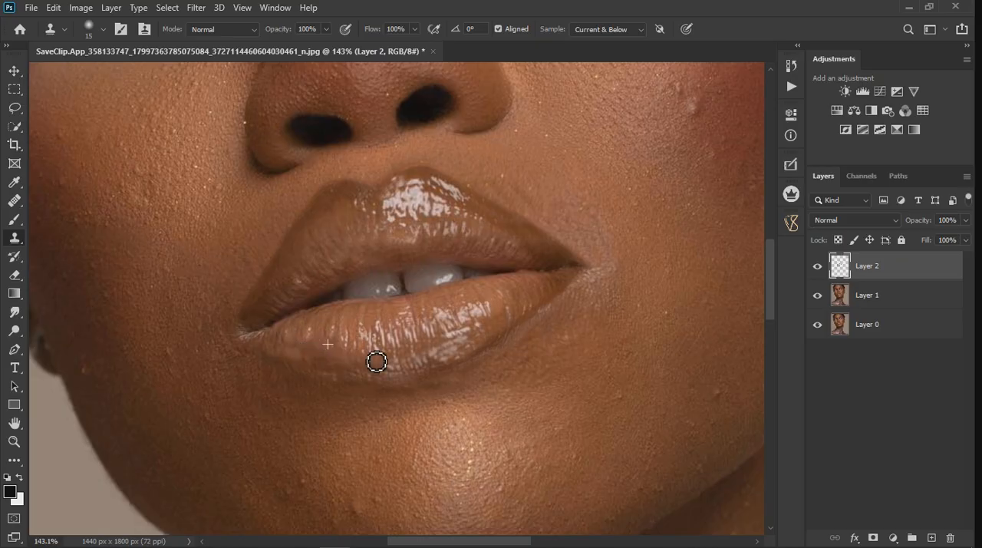
Step: Compare the whole portrait with and without the Layer 2 retouching
scroll(488, 350, "down", 4)
scroll(506, 305, "down", 1)
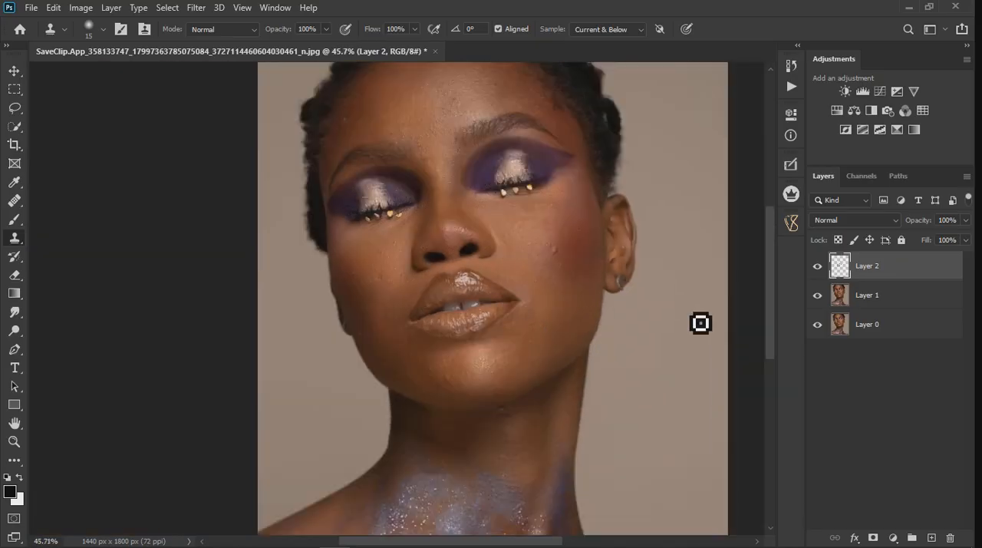
left_click(821, 269)
left_click(819, 269)
Step: Merge Layer 1 down into Layer 0, keeping Layer 2 as a separate layer above it
left_click(197, 8)
left_click(197, 8)
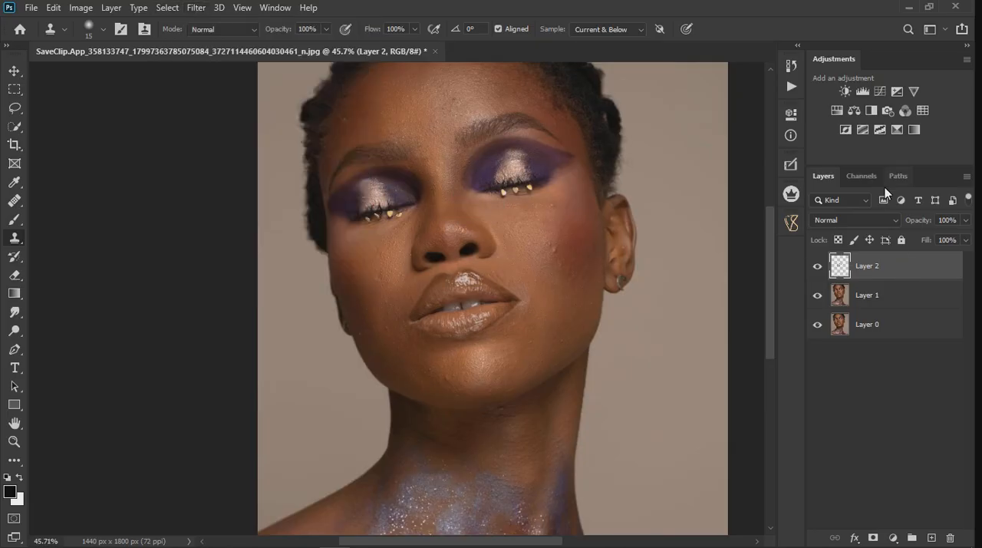
left_click(918, 303, "ctrl")
right_click(922, 295)
left_click(807, 425)
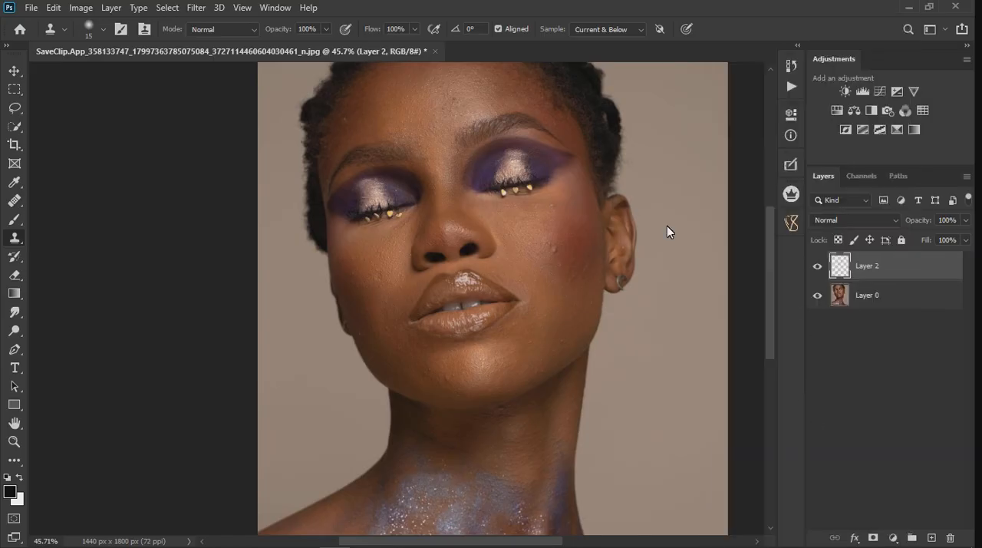
Step: Apply Liquify to Layer 2's merged portrait and warp the upper lip contour and the lower lip's edge
left_click(196, 7)
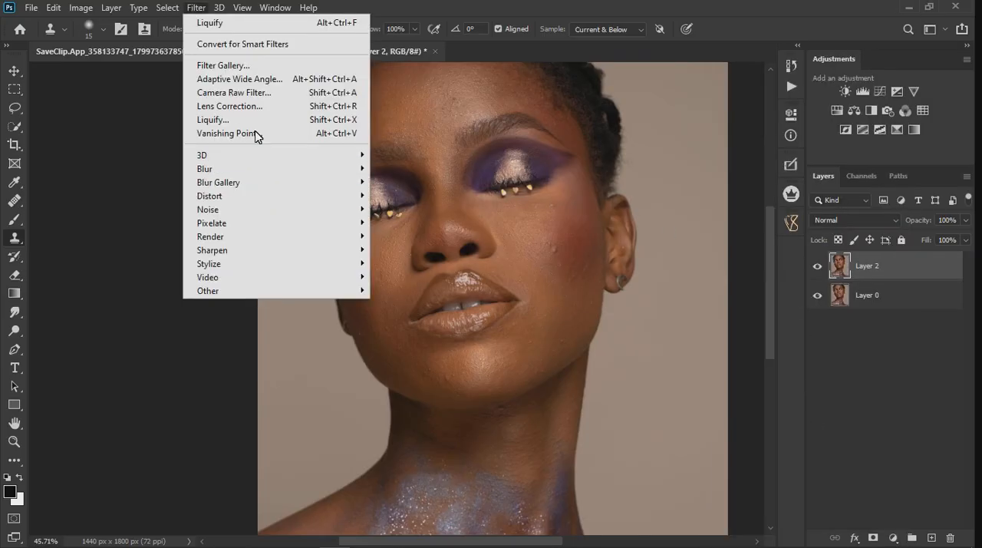
left_click(230, 120)
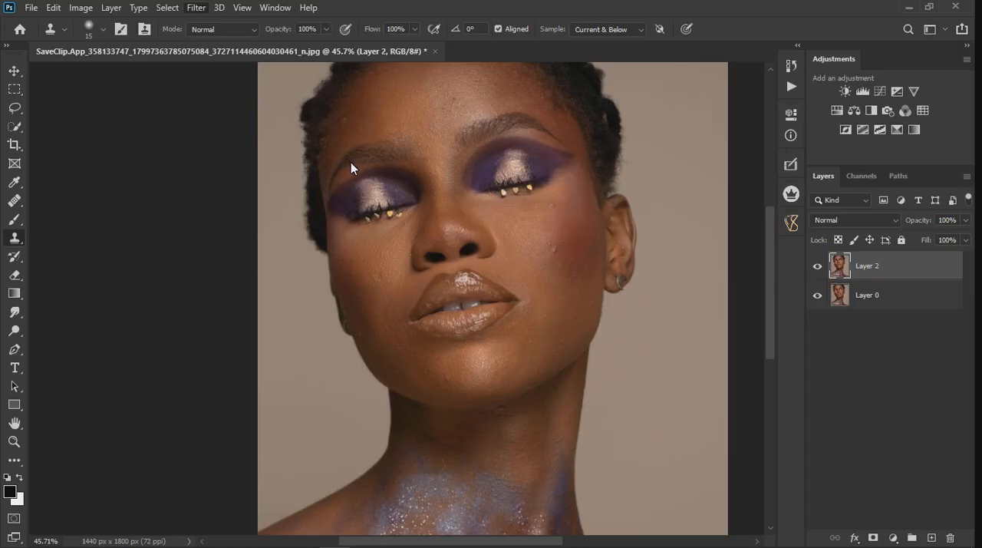
scroll(291, 221, "up", 3)
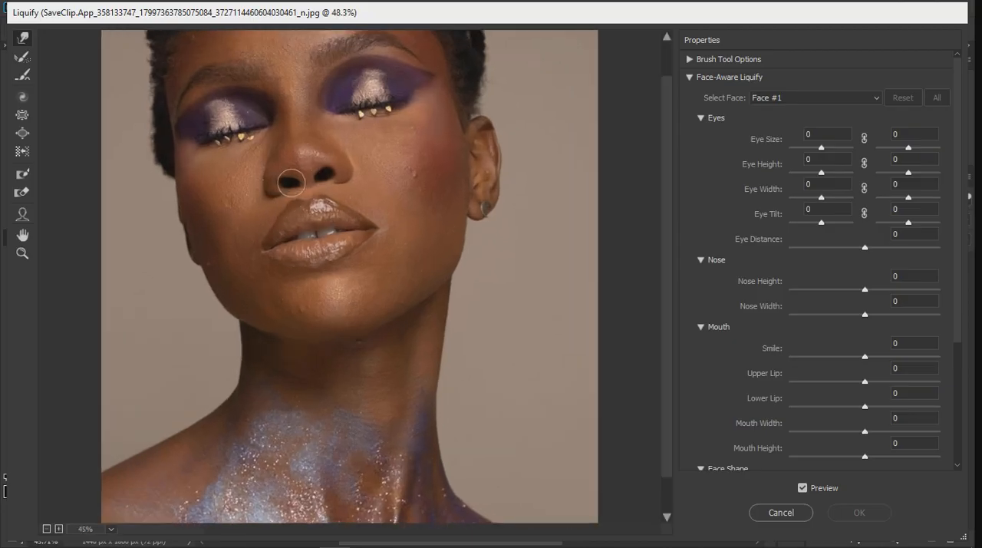
scroll(269, 143, "up", 1)
scroll(282, 201, "up", 3)
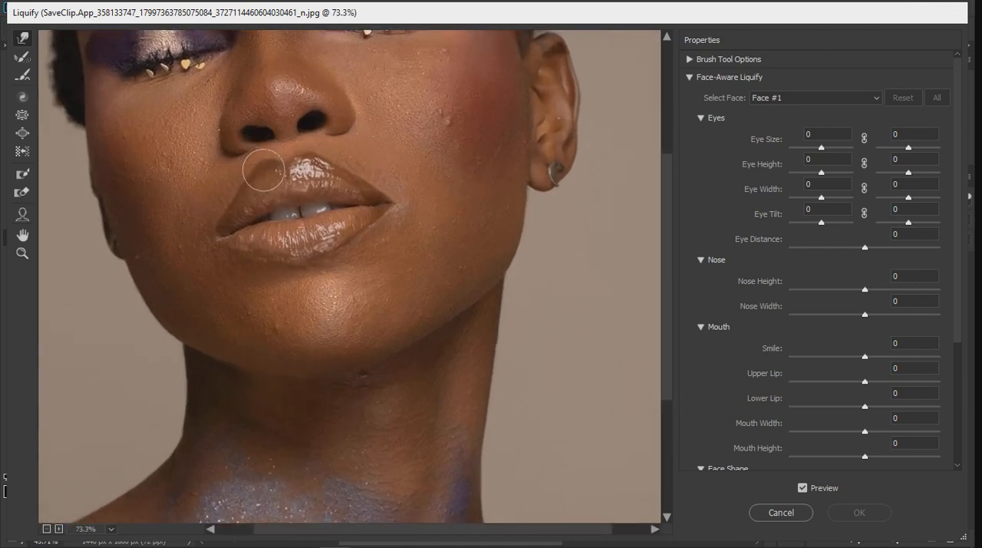
left_click_drag(267, 173, 304, 159)
scroll(299, 160, "up", 4)
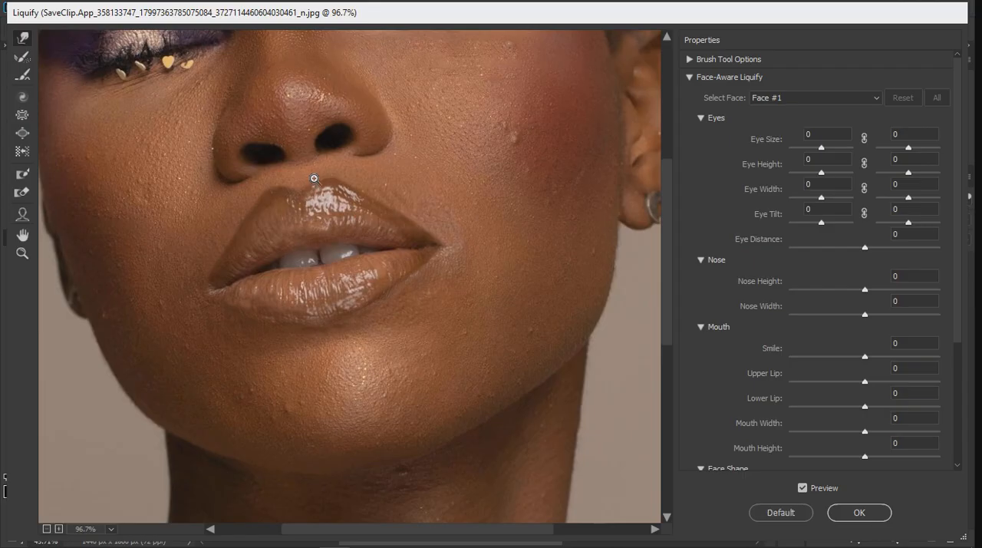
key("bracketleft")
key("bracketleft")
key("bracketleft")
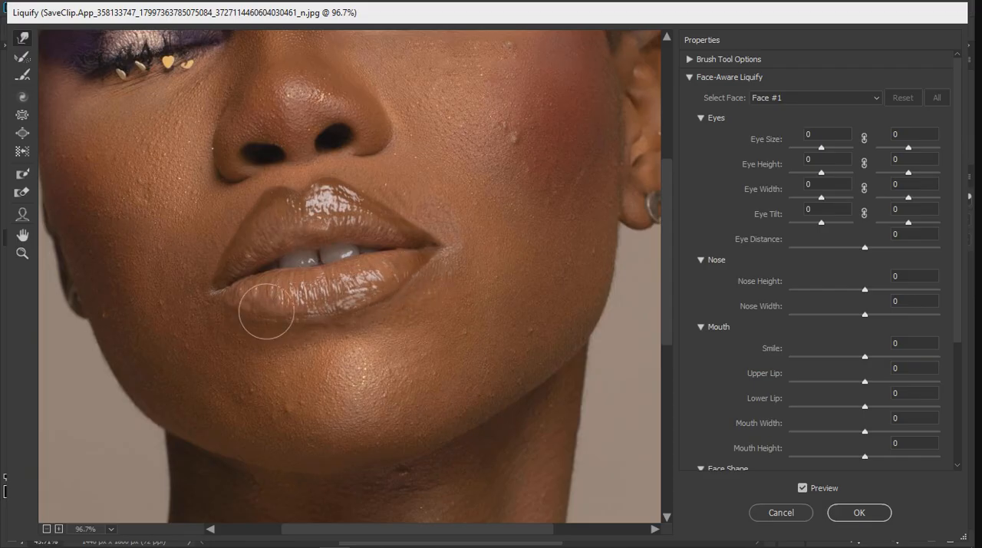
Step: Compare the reshaped lips with the original in the Liquify preview
scroll(273, 306, "down", 6)
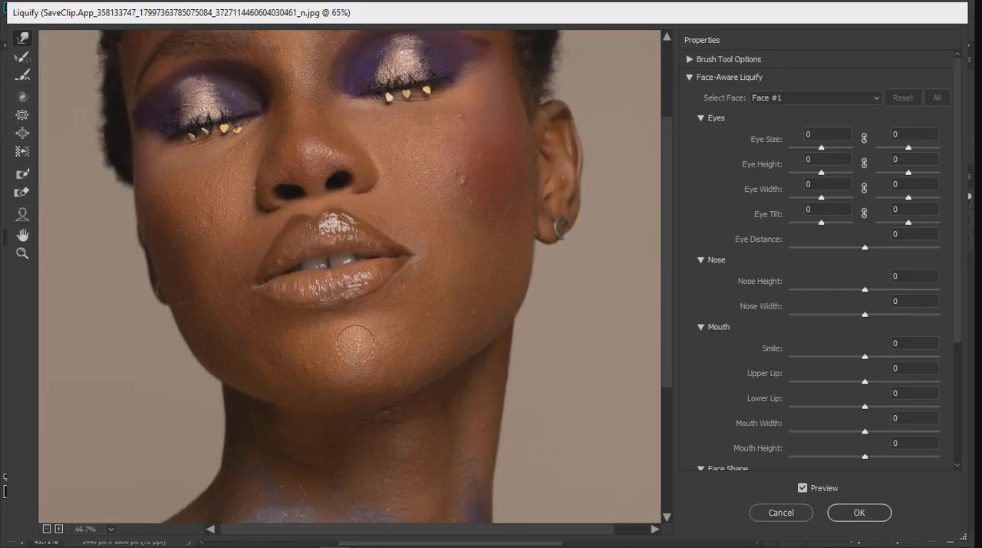
scroll(421, 348, "down", 1)
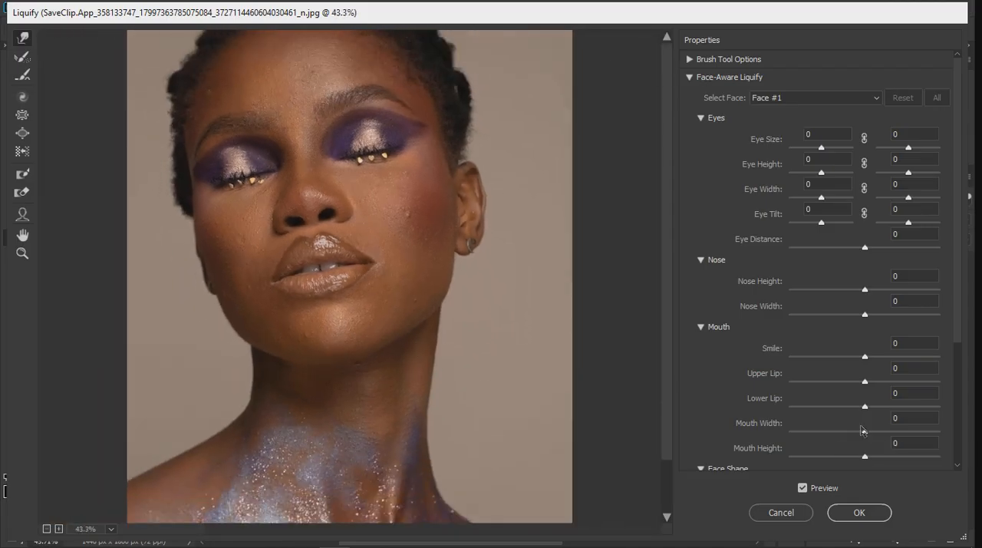
left_click(801, 488)
left_click(802, 489)
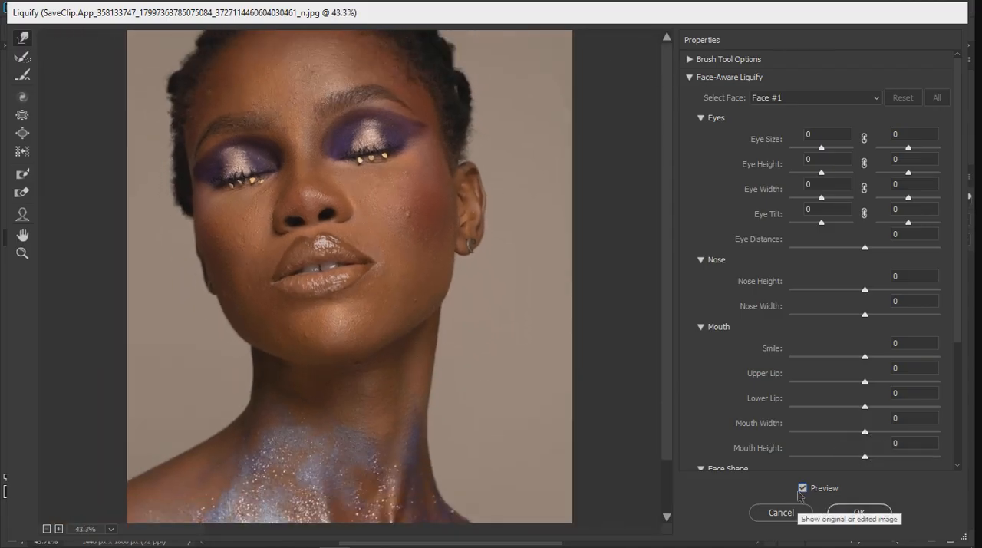
Step: Nudge the area between the nose and upper lip slightly with a much larger Forward Warp brush
scroll(369, 274, "up", 2)
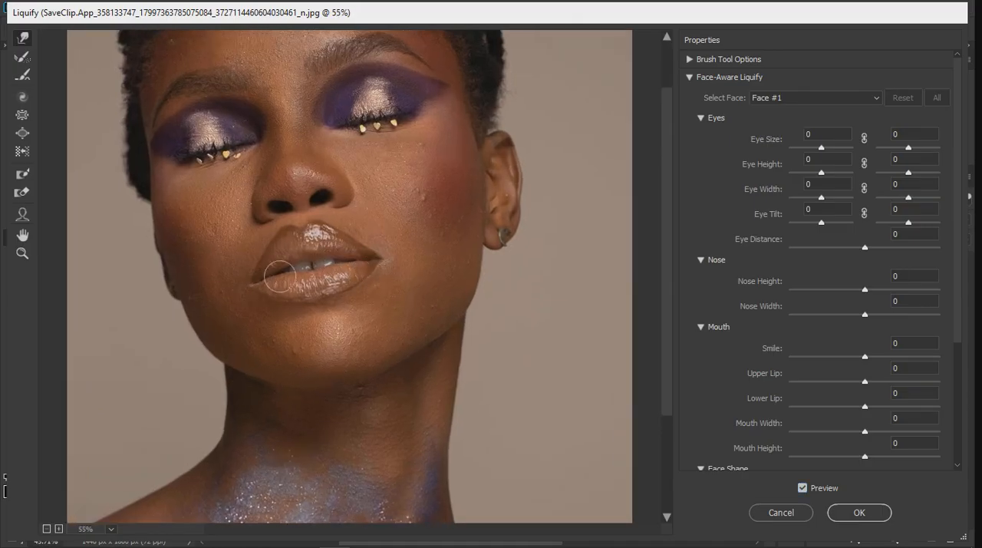
key("bracketright")
key("bracketright")
key("bracketright")
key("bracketright")
key("bracketright")
key("bracketright")
key("bracketright")
key("bracketright")
left_click_drag(306, 237, 309, 236)
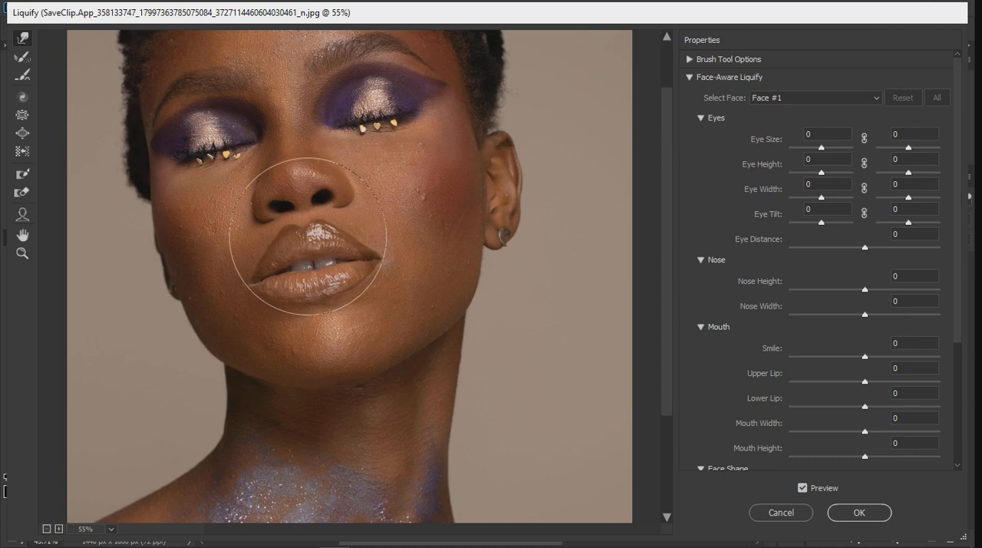
Step: Fit the whole portrait in the Liquify view and compare it with and without the warping
key("ctrl+0")
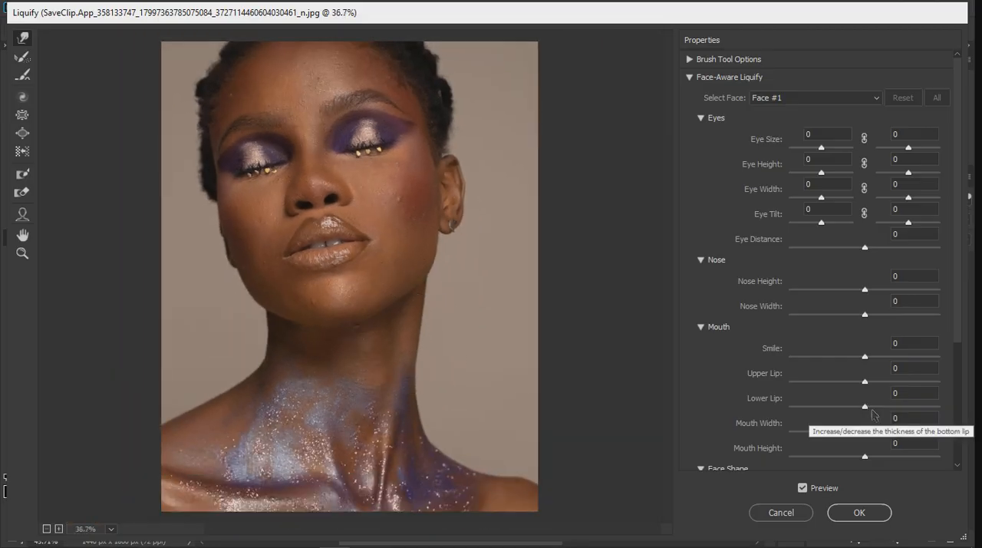
left_click(802, 488)
left_click(803, 488)
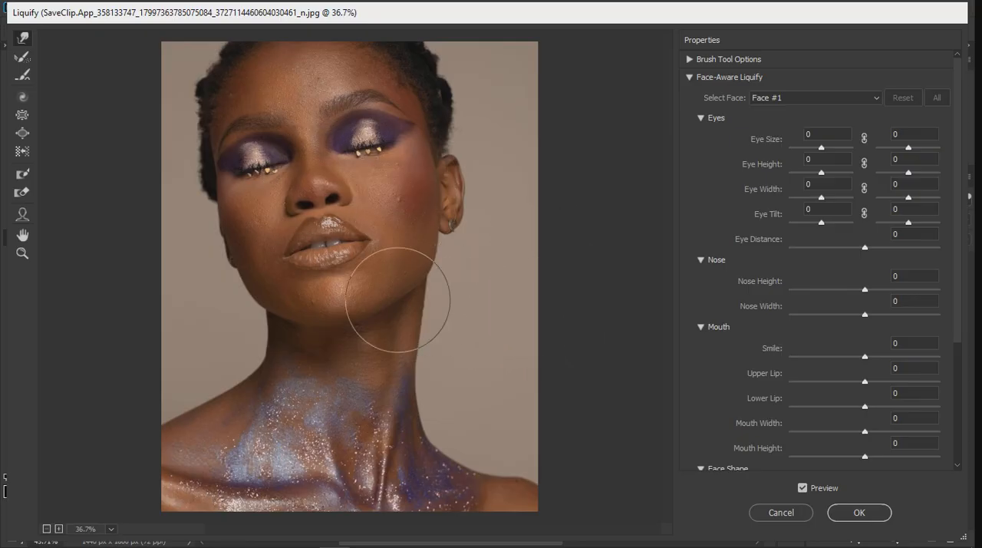
Step: Refine the mouth corner and lip edges below the earring side with a smaller Forward Warp brush, and commit the Liquify changes
key("ctrl+plus")
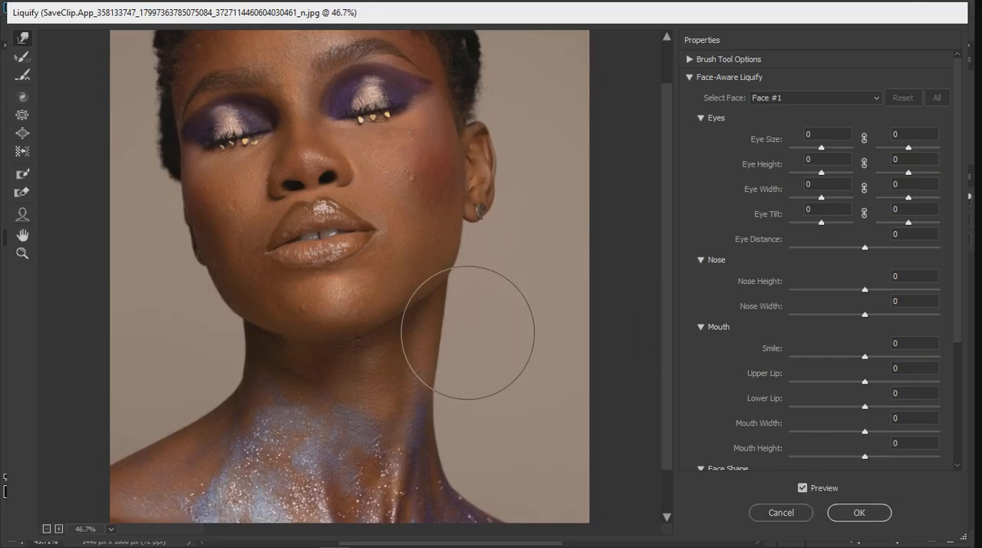
key("ctrl+plus")
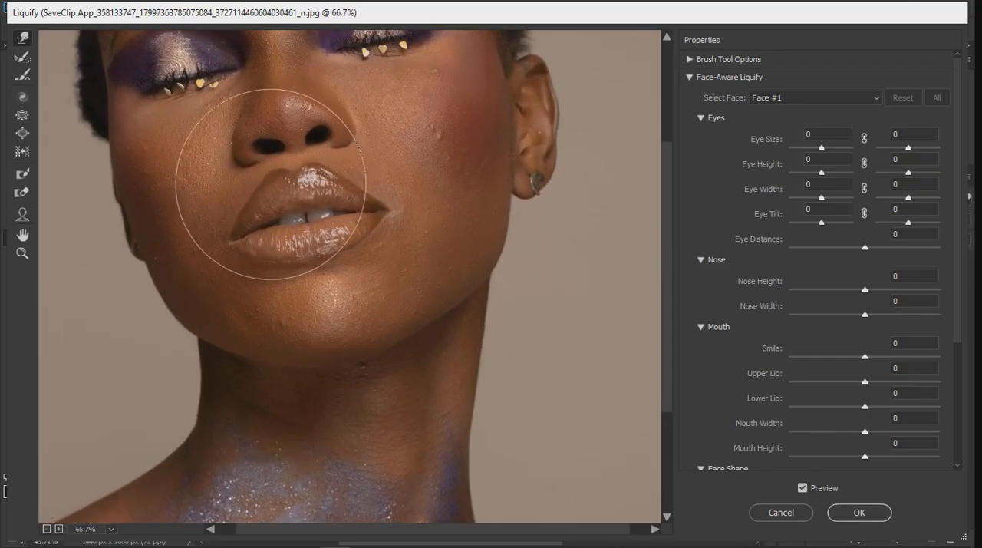
key("[")
key("[")
key("[")
key("[")
key("[")
key("[")
scroll(258, 204, "up", 6)
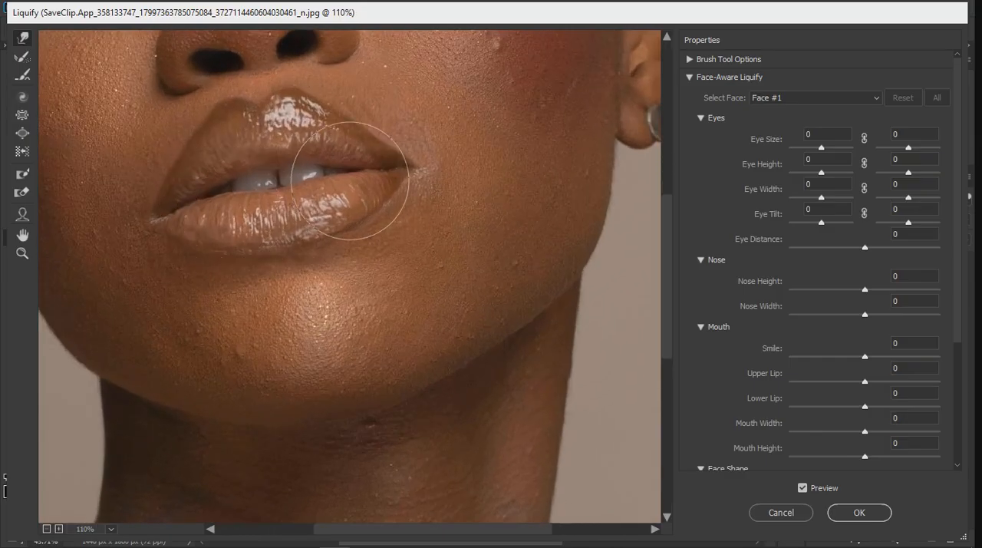
key("[")
key("[")
key("[")
key("[")
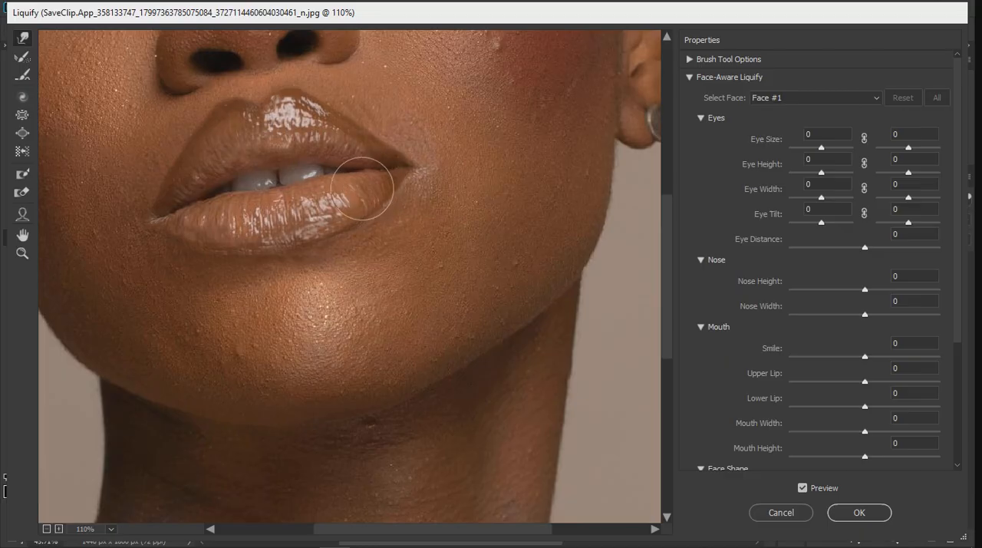
key("ctrl+minus")
scroll(426, 251, "down", 2)
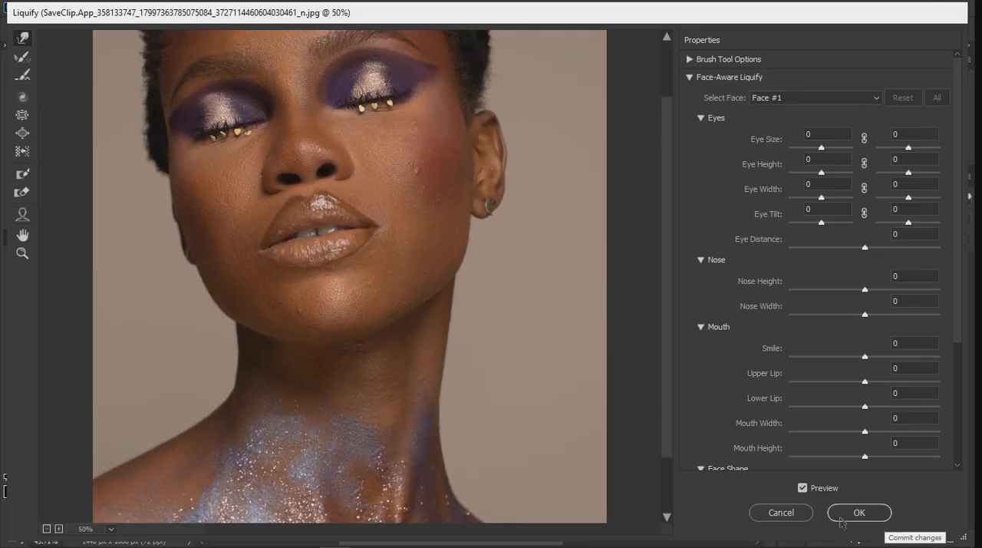
left_click(842, 521)
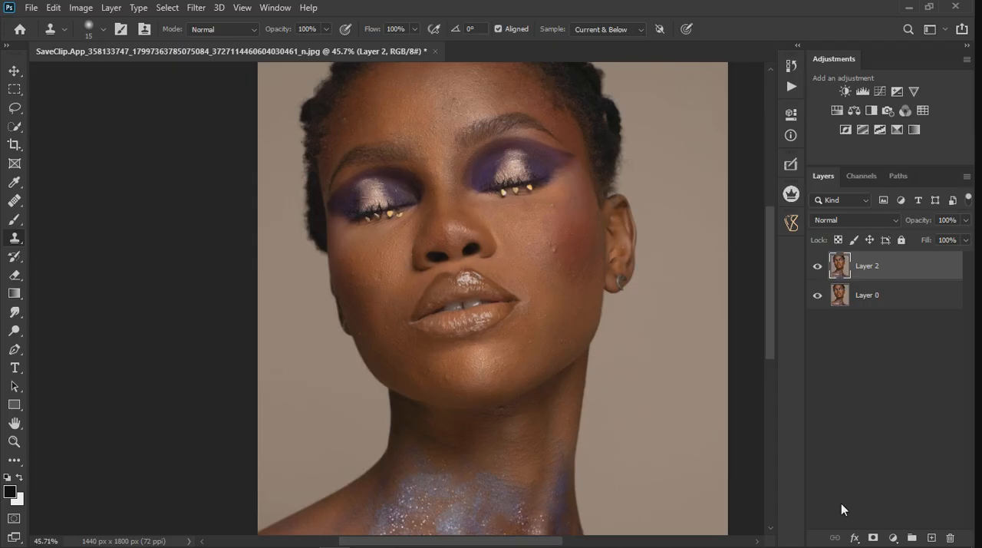
Step: Compare the portrait with and without Layer 2 and inspect the lips up close
left_click(819, 267)
left_click(819, 268)
left_click(818, 267)
scroll(438, 267, "up", 3)
scroll(438, 267, "up", 3)
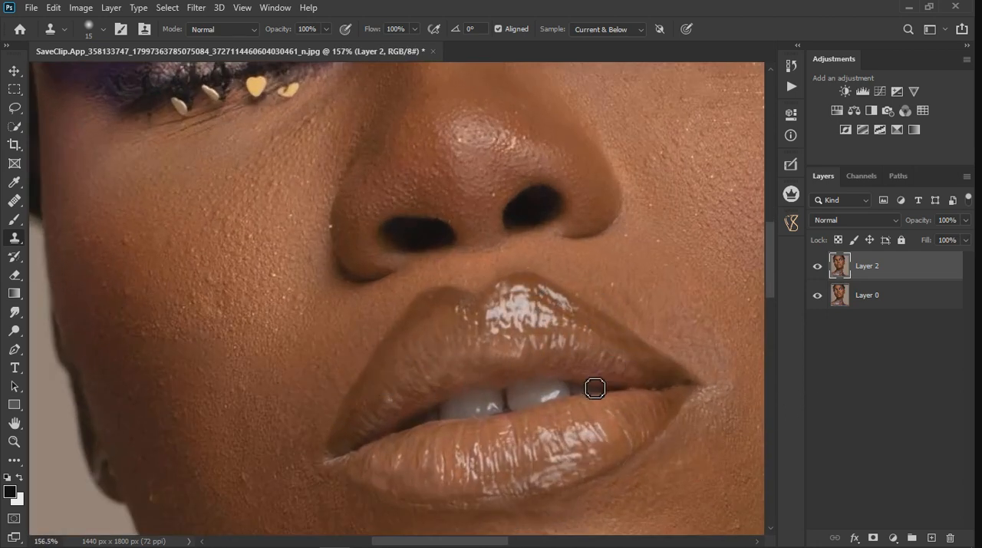
Step: Add a Hue/Saturation adjustment layer above Layer 2 with Hue +180, and invert its mask to black
left_click(894, 537)
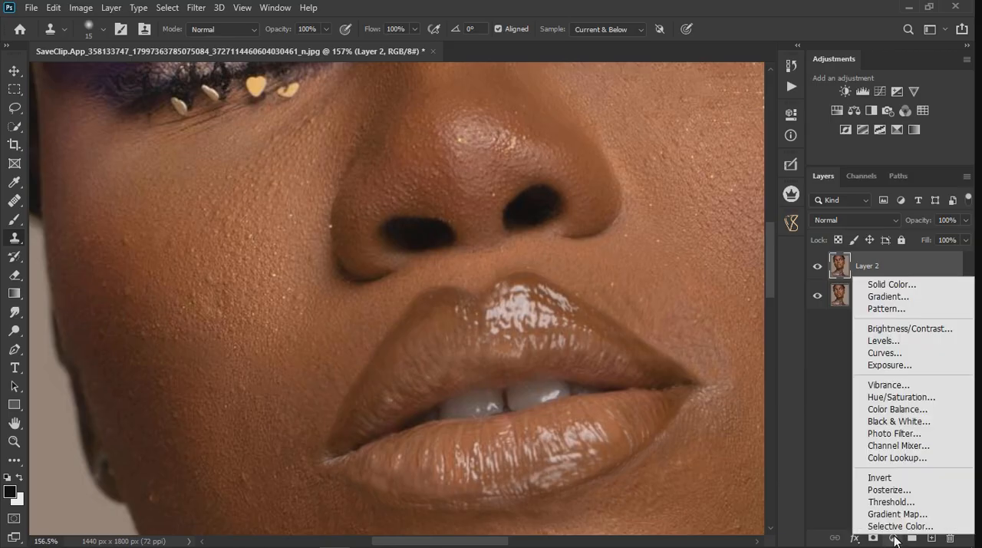
left_click(891, 394)
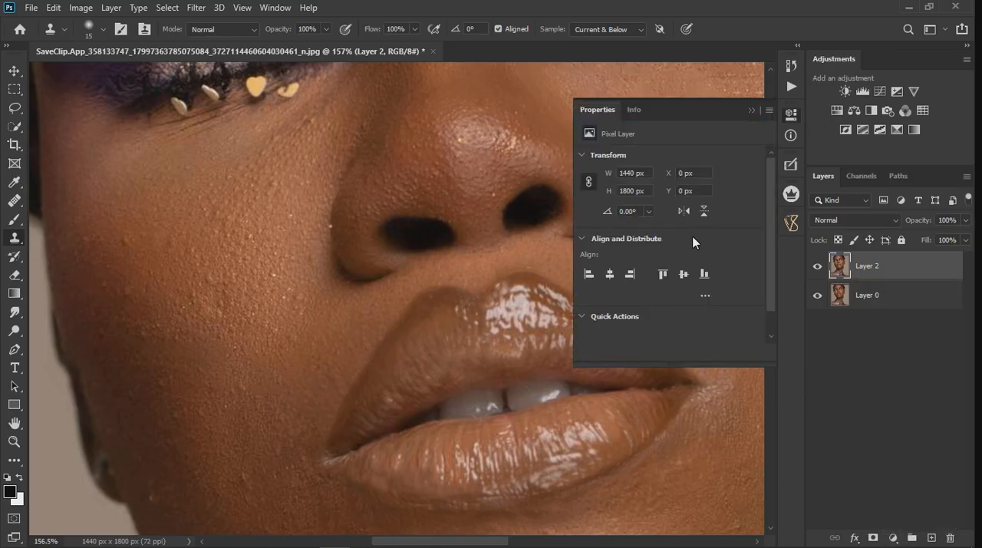
left_click_drag(669, 211, 672, 211)
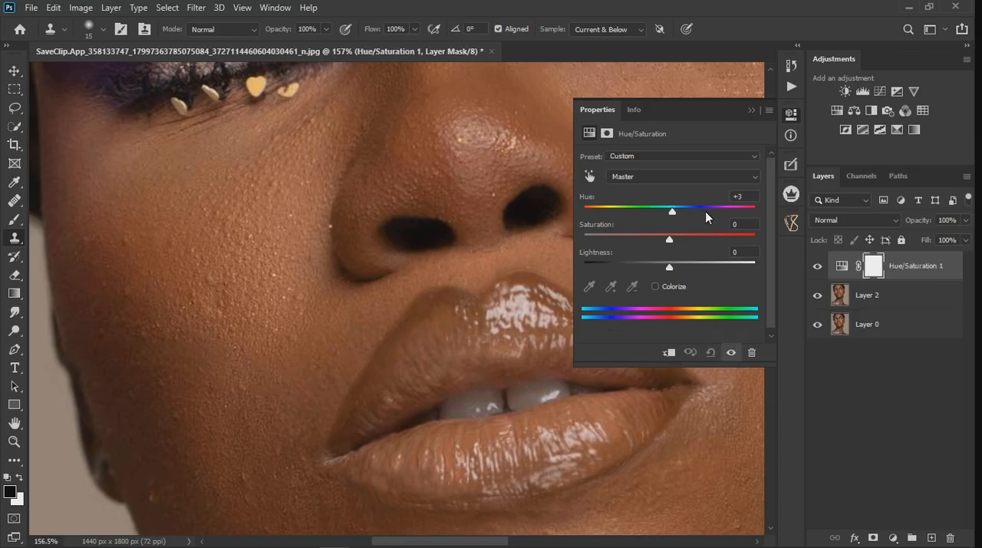
left_click(751, 110)
key("ctrl+i")
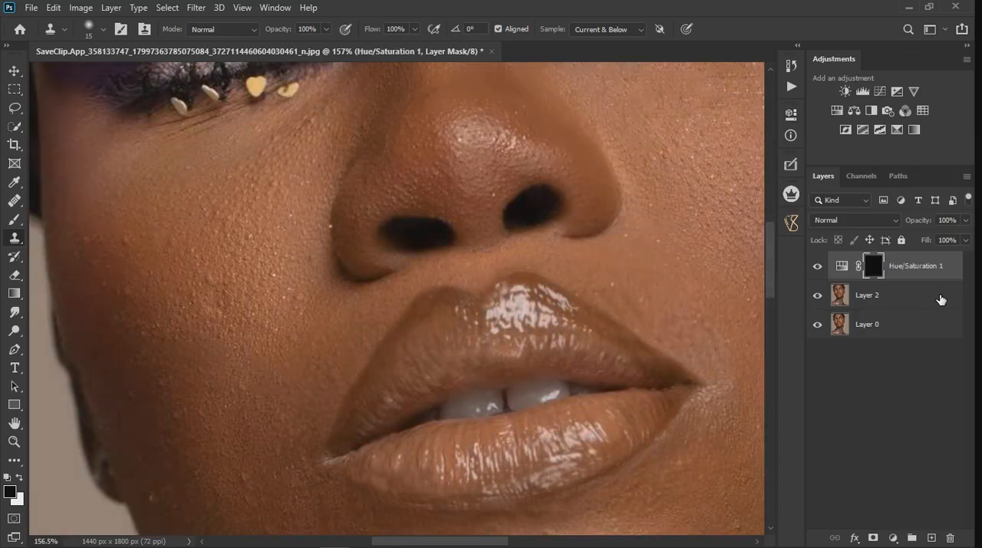
Step: Paint white on the Hue/Saturation mask over the upper lip with a soft 40 px brush
left_click(14, 218)
key("bracketleft")
key("bracketleft")
key("bracketleft")
key("bracketleft")
key("bracketleft")
key("bracketleft")
key("bracketleft")
key("bracketleft")
key("bracketleft")
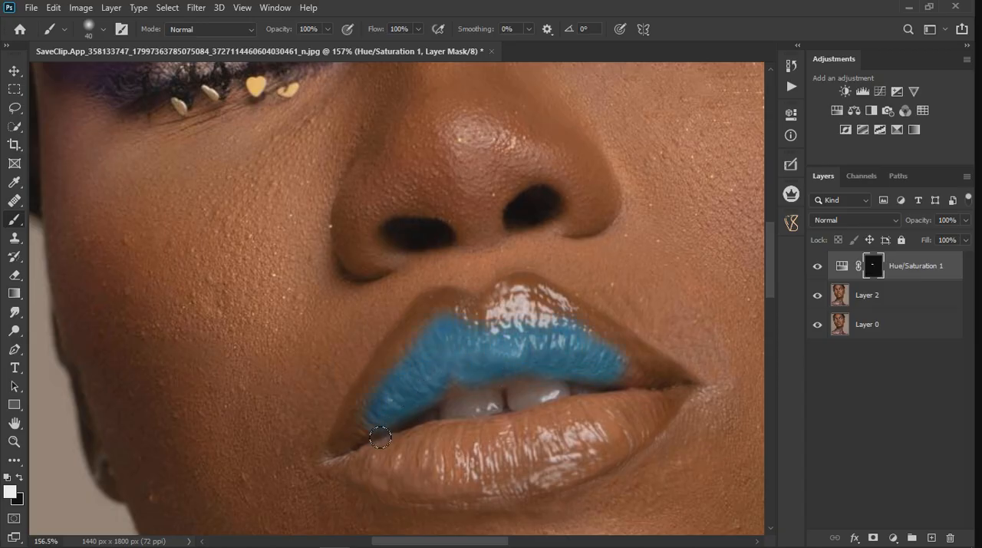
Step: Set the lip Hue/Saturation adjustment to Hue +4, Saturation +27 and Lightness -29
double_click(850, 267)
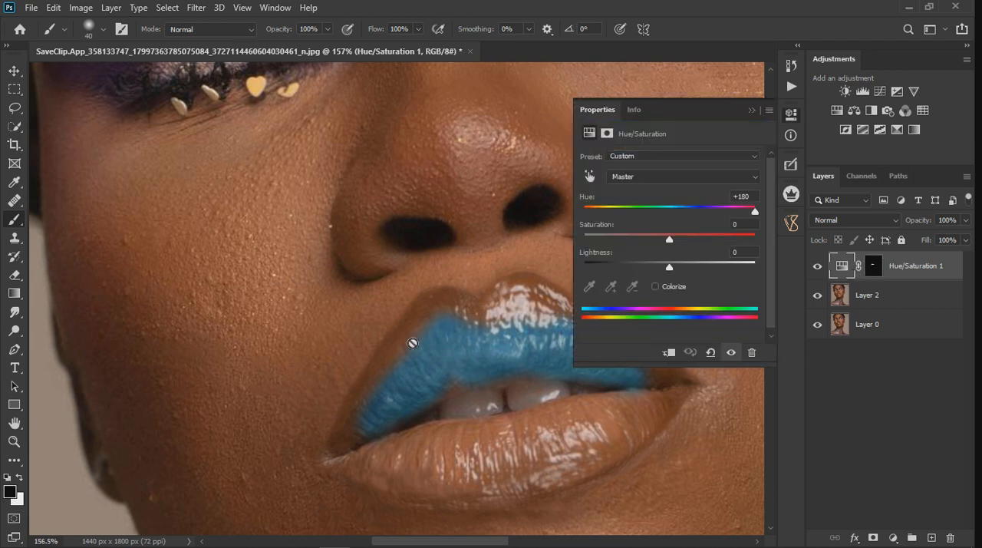
left_click_drag(751, 210, 693, 212)
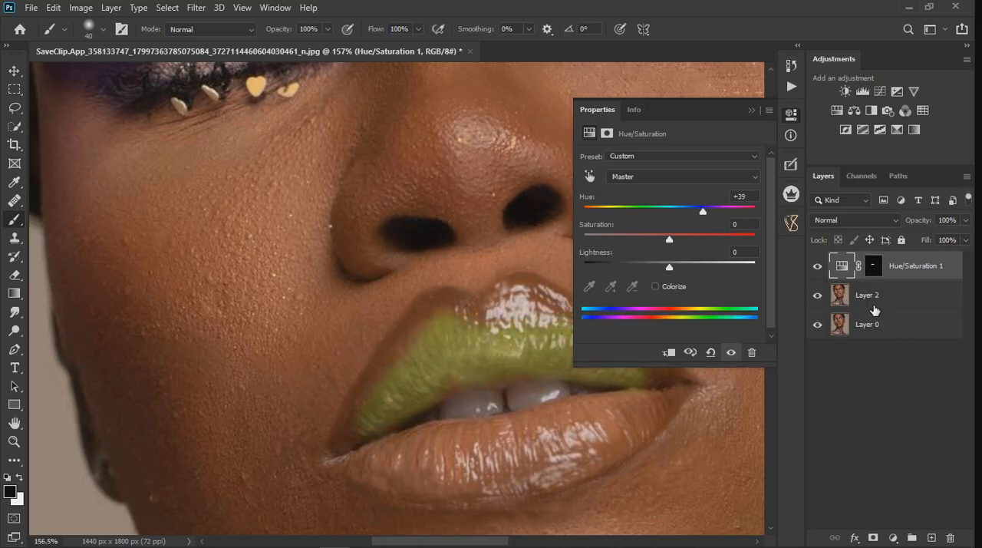
left_click_drag(701, 207, 669, 212)
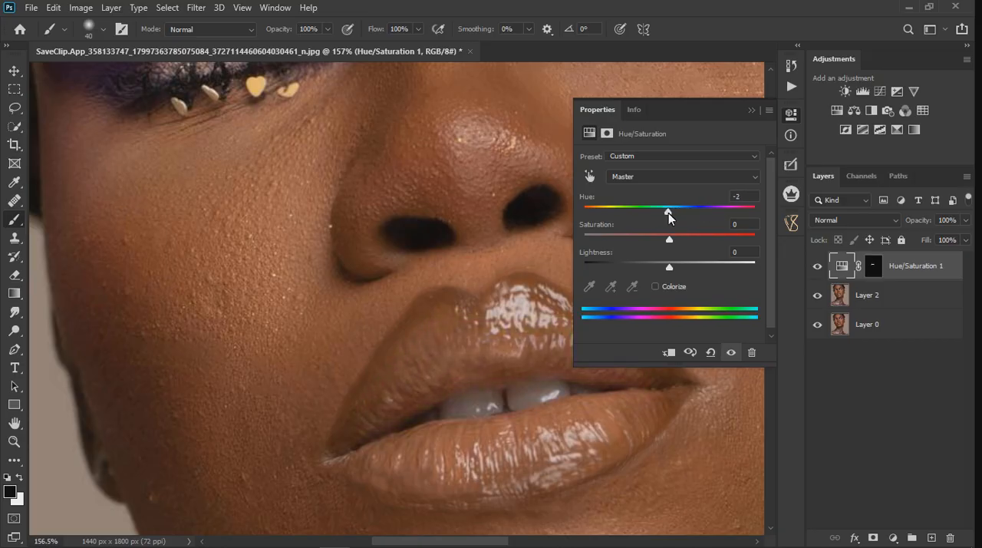
left_click_drag(669, 268, 650, 268)
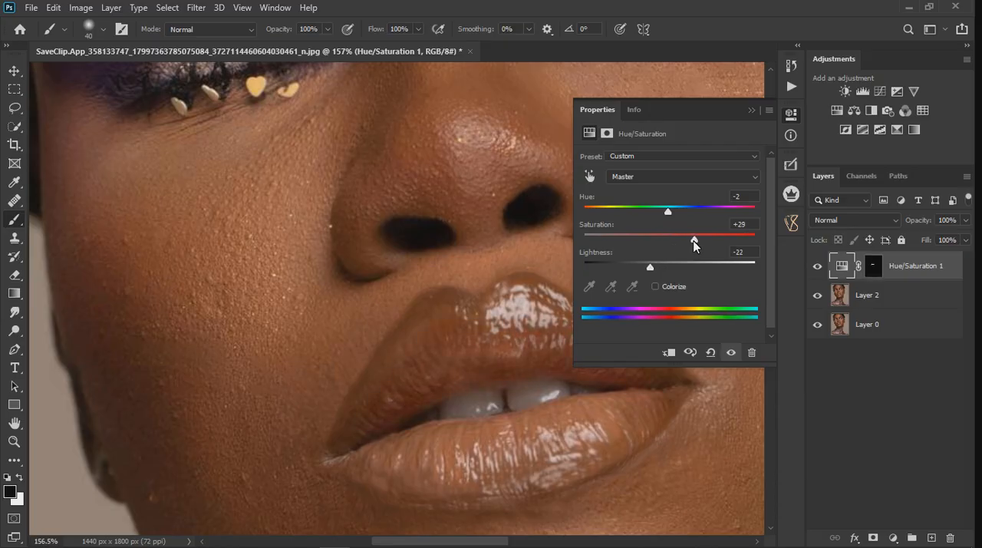
left_click_drag(662, 211, 674, 211)
left_click_drag(699, 240, 692, 241)
scroll(384, 348, "down", 5)
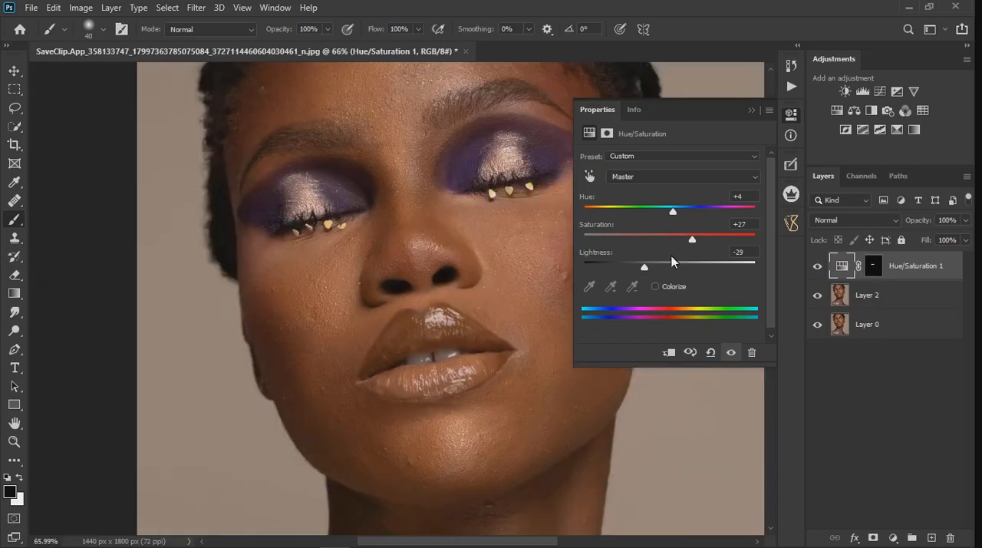
left_click(752, 111)
Step: Paint white on the Hue/Saturation mask over the lower lip and the remaining upper lip areas
scroll(378, 332, "up", 2)
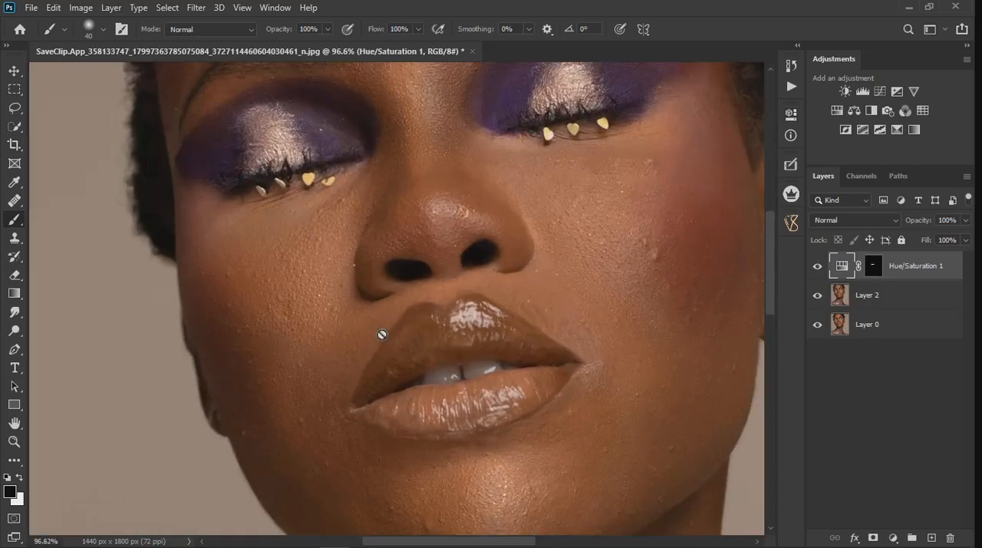
left_click(874, 274)
key("x")
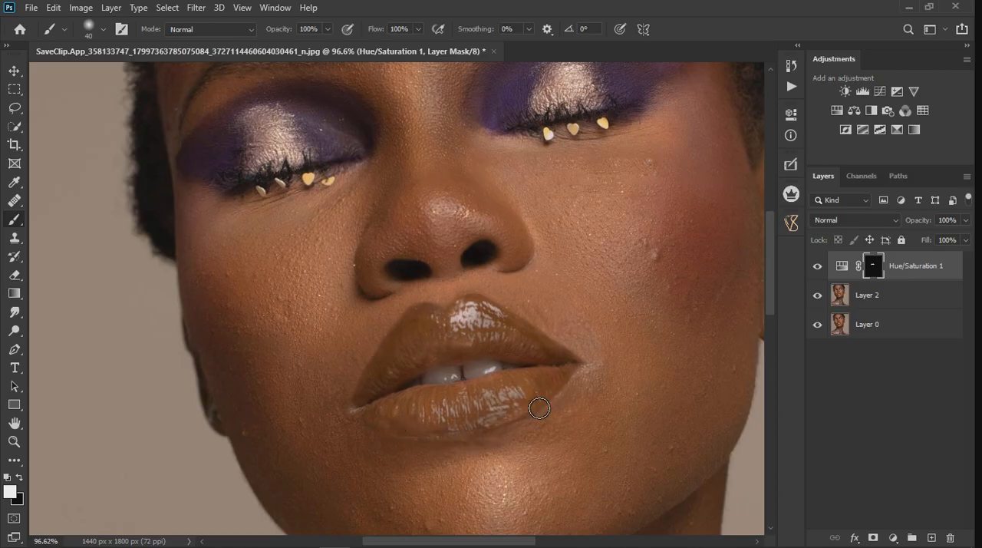
scroll(453, 311, "up", 3)
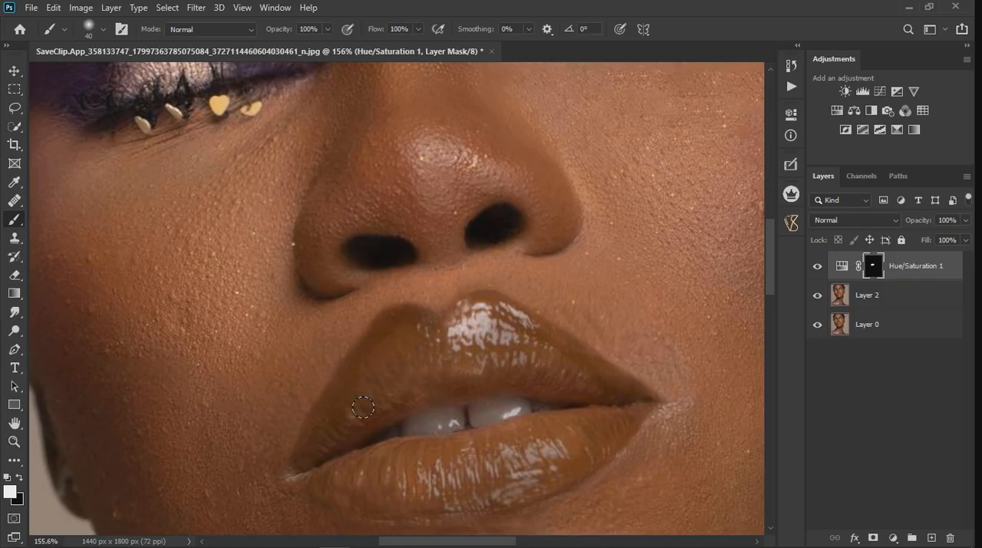
scroll(491, 353, "down", 5)
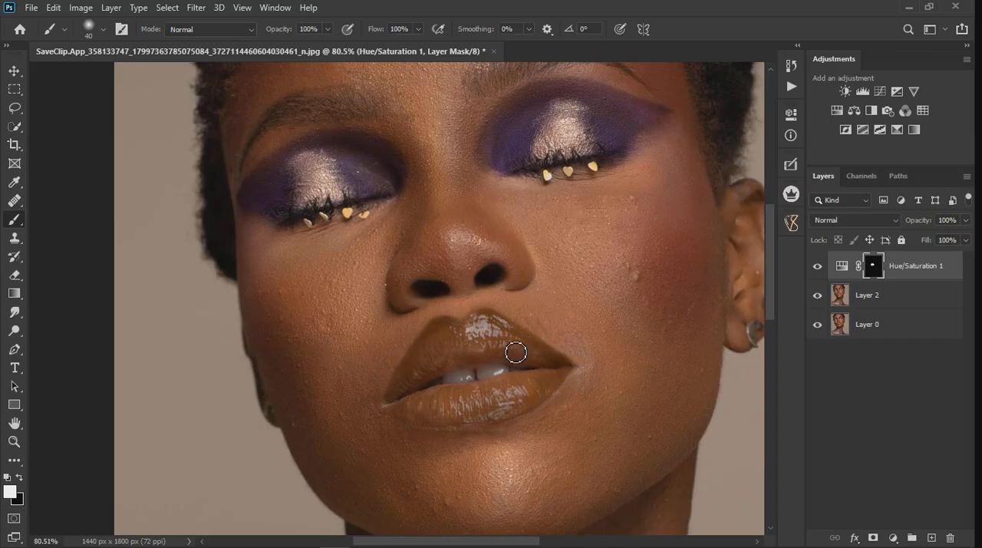
scroll(537, 368, "down", 2)
scroll(463, 405, "up", 3)
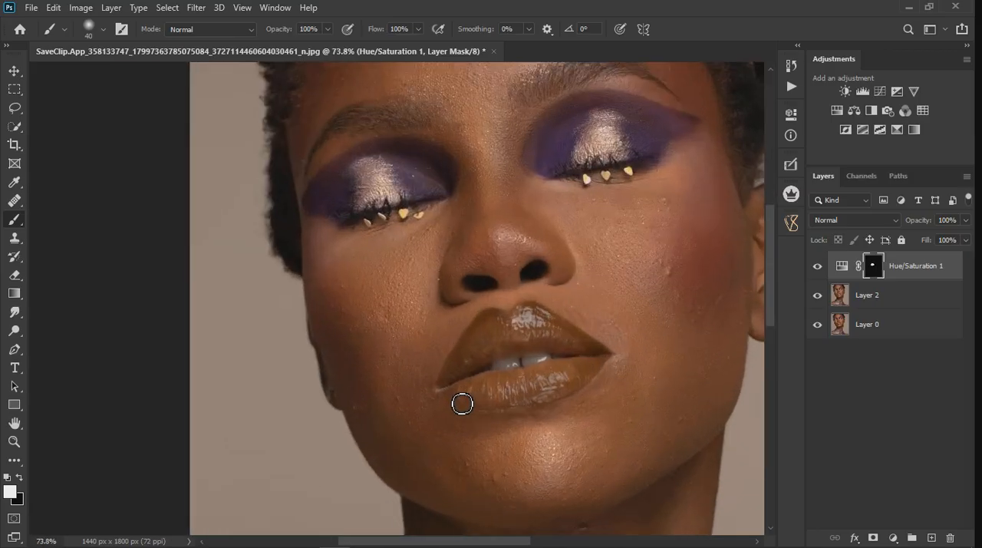
Step: Refine the Hue/Saturation 1 mask with black and white brush strokes across the upper lip, lower lip and mouth corner
scroll(542, 347, "up", 2)
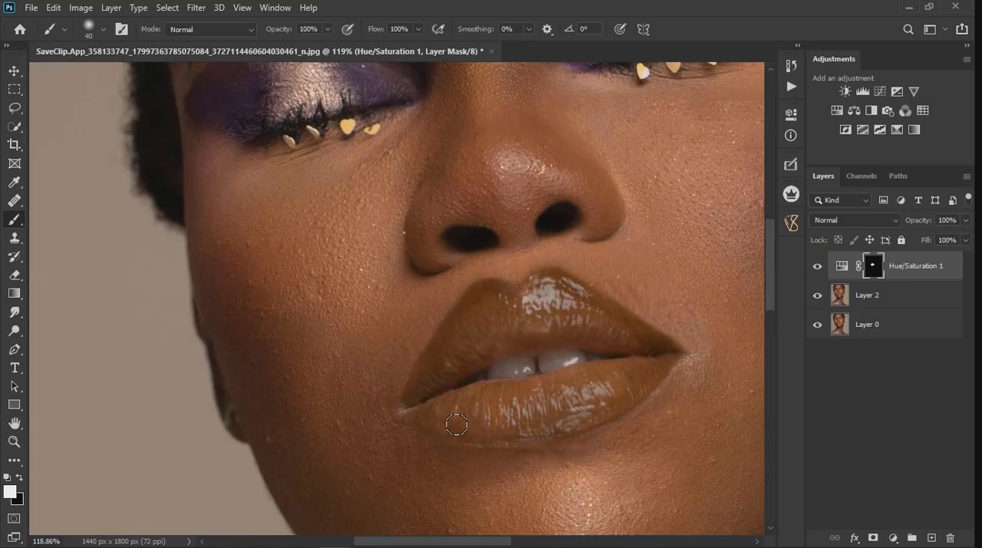
key("x")
mouse_move(435, 352)
left_mouse_down()
mouse_move(484, 298)
mouse_move(539, 286)
mouse_move(564, 284)
mouse_move(657, 334)
left_mouse_up()
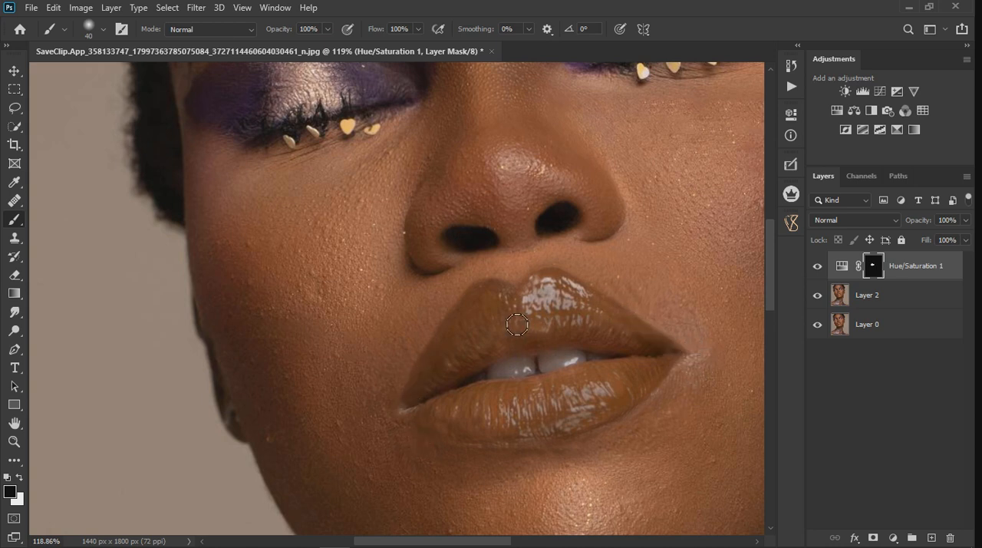
key("x")
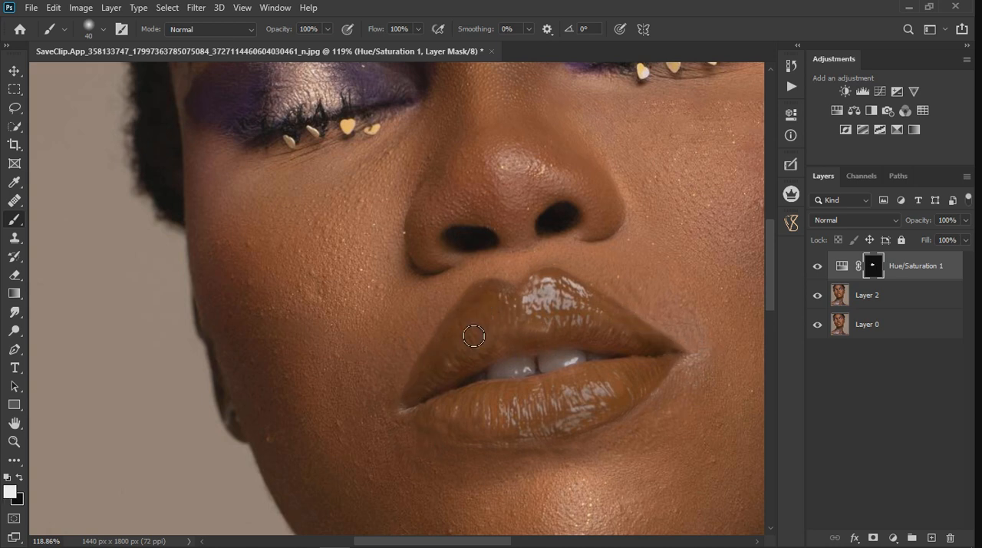
mouse_move(503, 309)
left_mouse_down()
mouse_move(542, 307)
mouse_move(567, 293)
mouse_move(637, 338)
left_mouse_up()
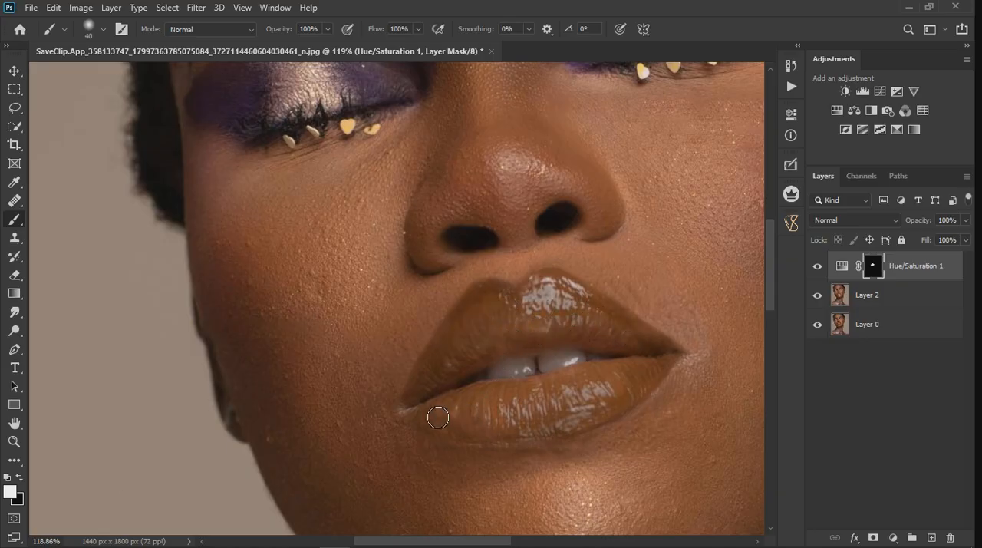
left_click_drag(596, 423, 620, 404)
mouse_move(669, 382)
left_mouse_down()
mouse_move(678, 368)
mouse_move(640, 414)
mouse_move(559, 436)
mouse_move(447, 433)
mouse_move(431, 424)
mouse_move(439, 409)
mouse_move(423, 421)
mouse_move(448, 365)
mouse_move(422, 405)
mouse_move(495, 338)
mouse_move(623, 337)
mouse_move(699, 377)
left_mouse_up()
scroll(606, 387, "down", 5)
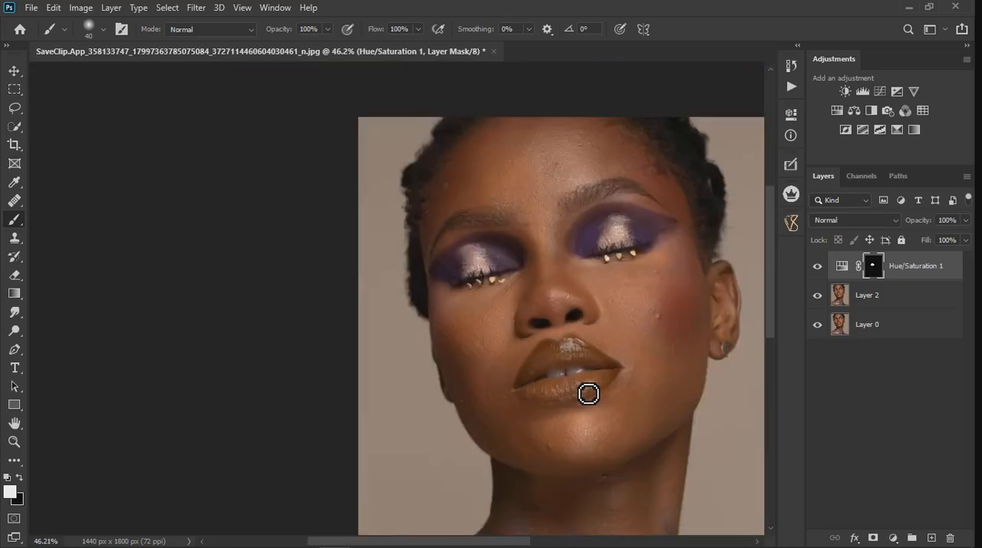
scroll(598, 383, "down", 1)
scroll(545, 376, "down", 2)
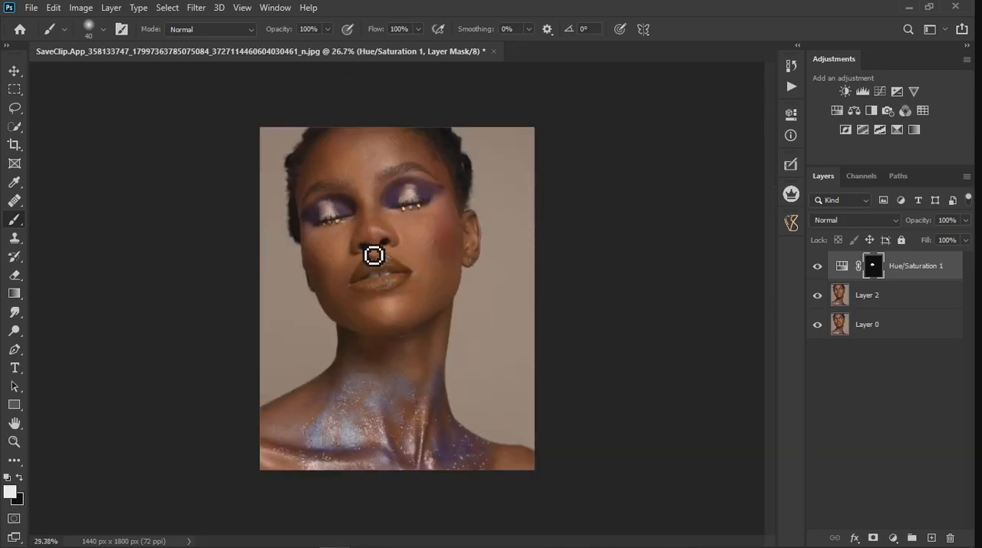
Step: Set the Hue/Saturation 1 layer's Blend If This Layer highlights to a split of 73/104
scroll(376, 259, "up", 4)
left_click(946, 280)
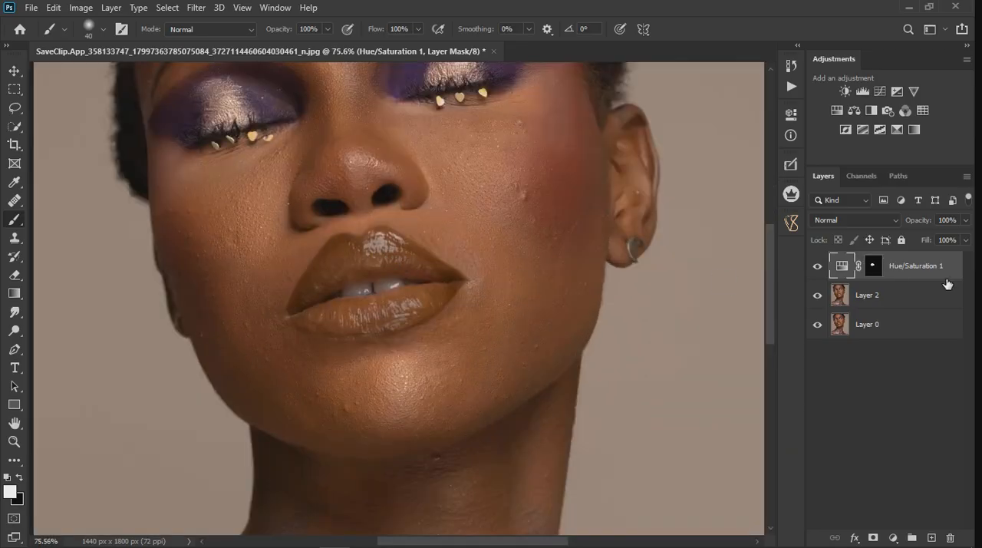
double_click(946, 283)
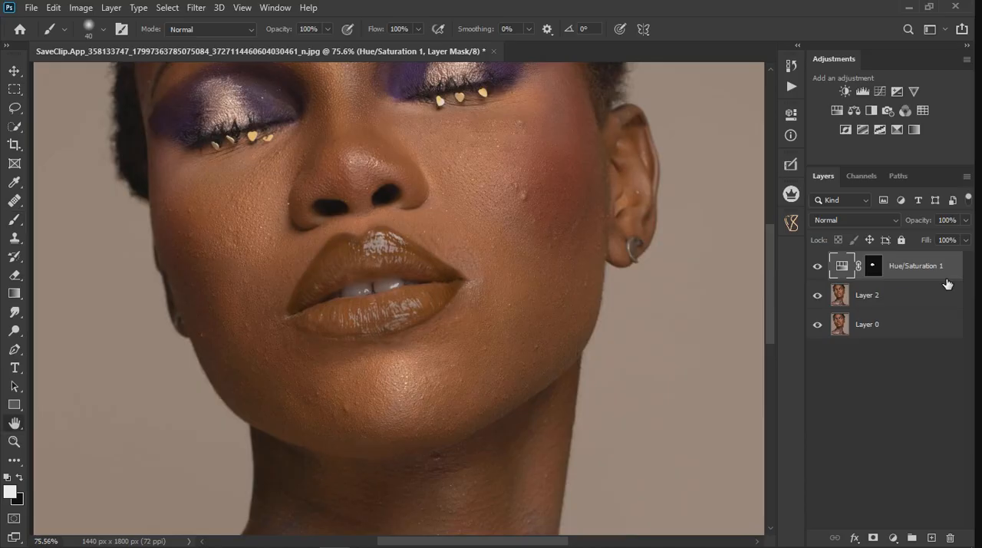
left_click_drag(669, 122, 783, 103)
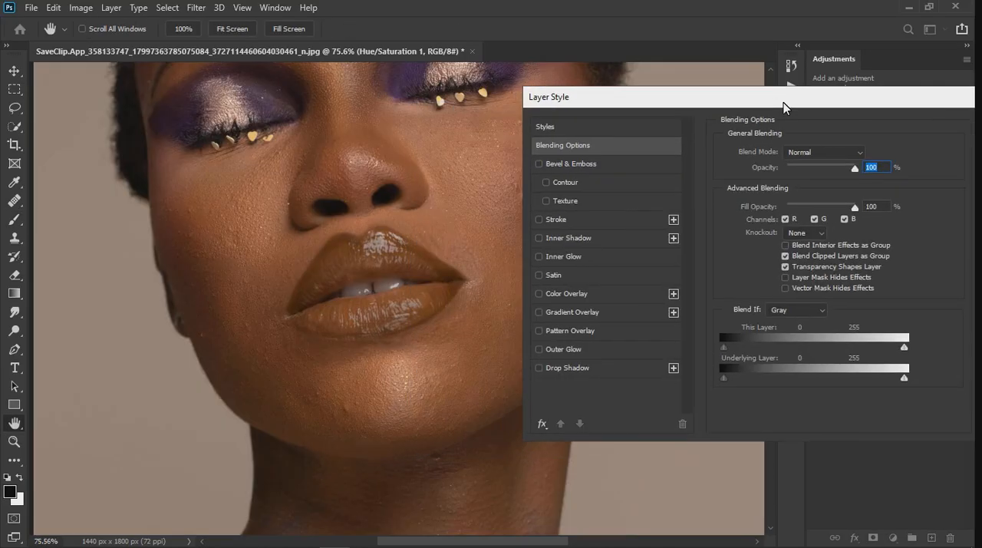
left_click_drag(901, 350, 800, 357)
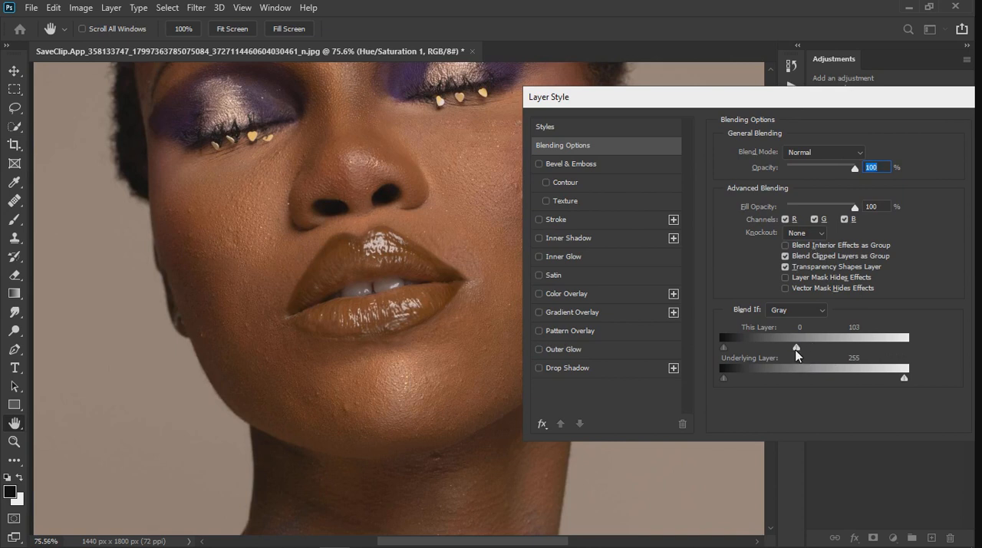
left_click_drag(786, 347, 772, 351)
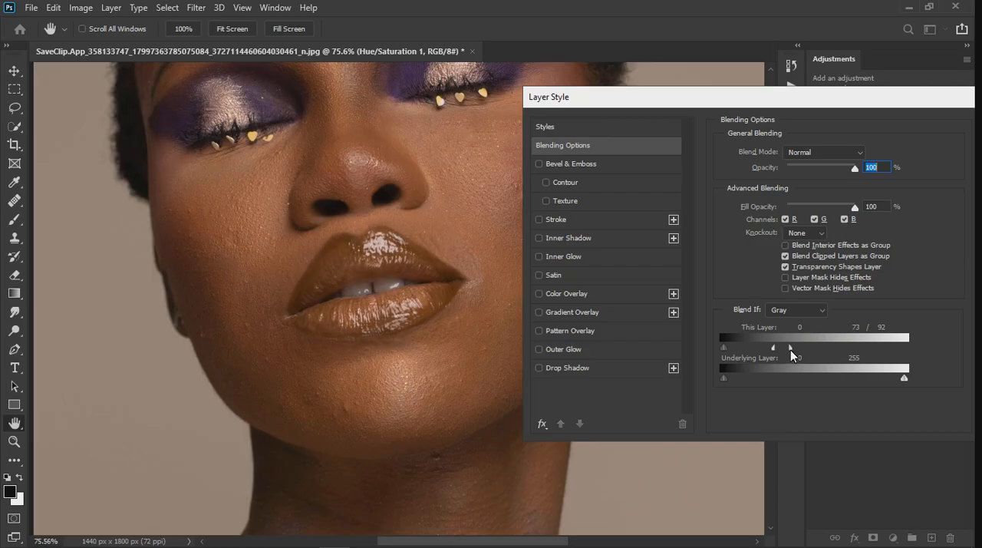
left_click_drag(797, 347, 799, 346)
left_click_drag(877, 102, 775, 113)
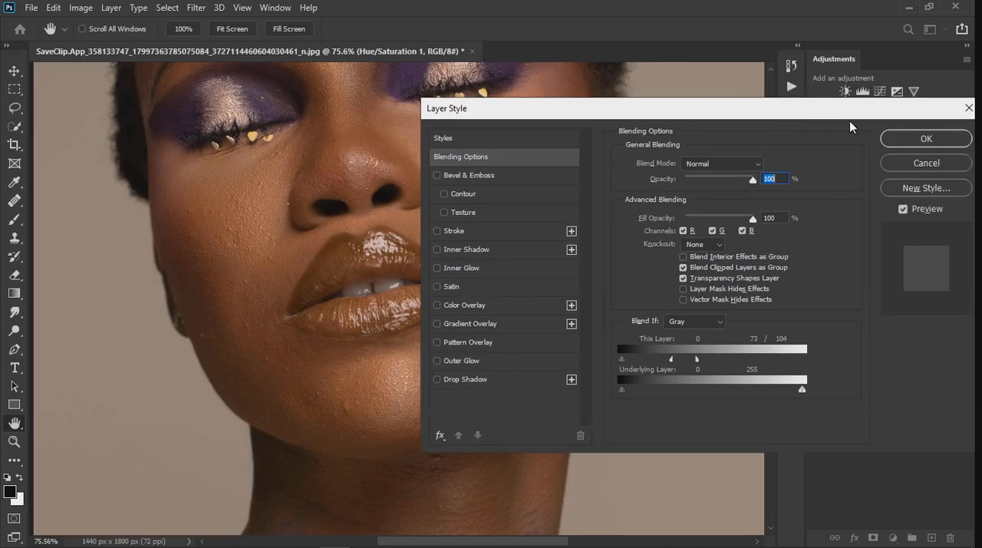
left_click(902, 142)
Step: Compare the lips with and without the Hue/Saturation 1 adjustment, and examine their highlights up close
scroll(307, 312, "down", 2)
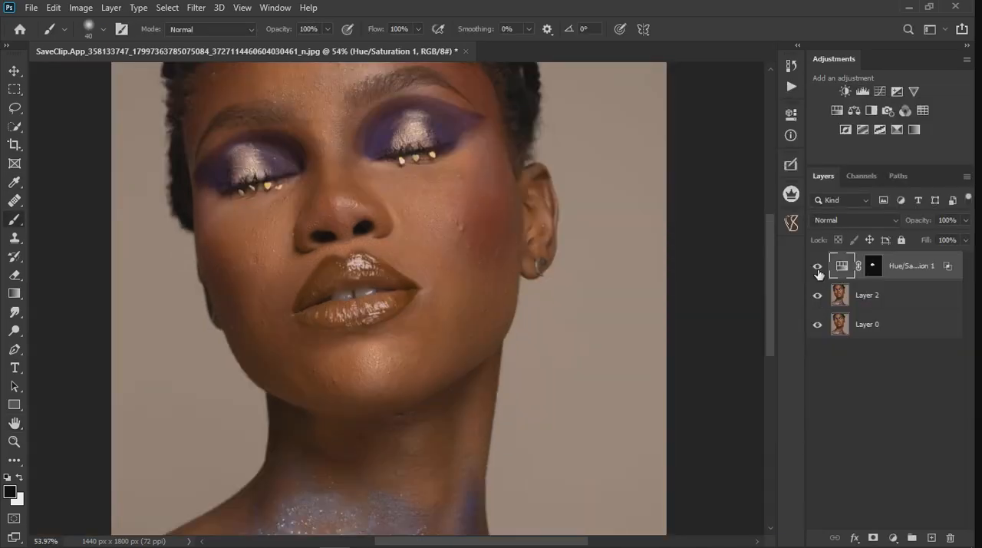
left_click(818, 268)
left_click(819, 270)
scroll(443, 291, "down", 3)
scroll(383, 288, "up", 4)
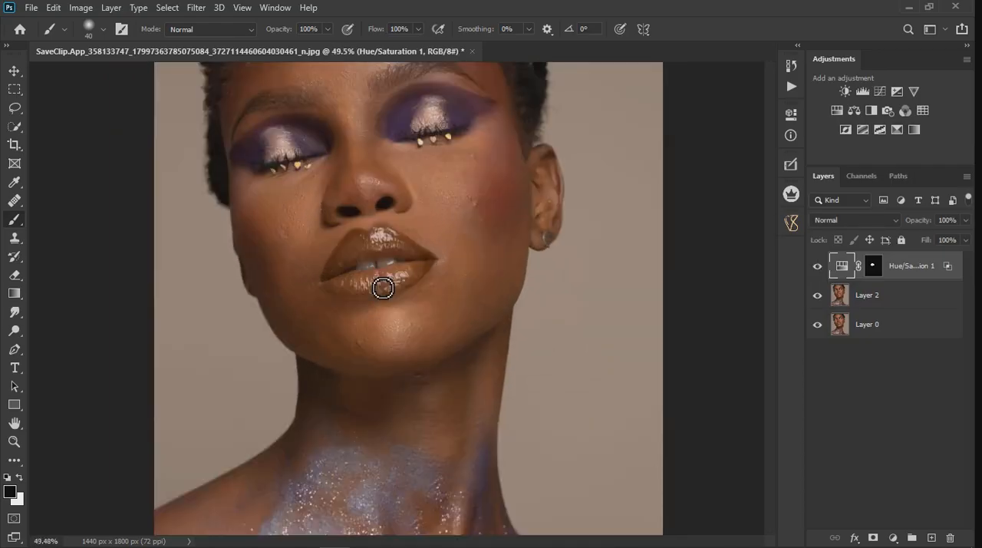
scroll(400, 308, "up", 1)
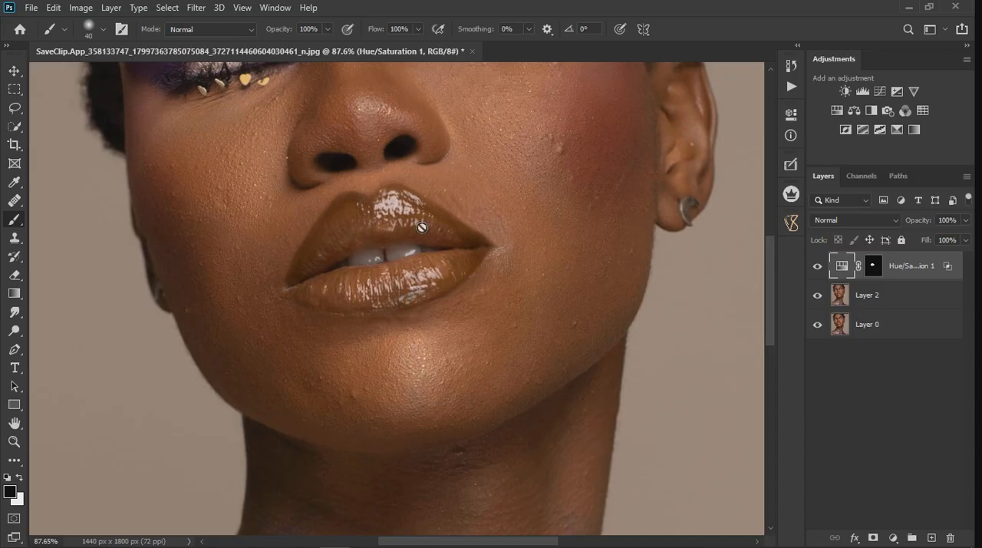
scroll(491, 255, "down", 5)
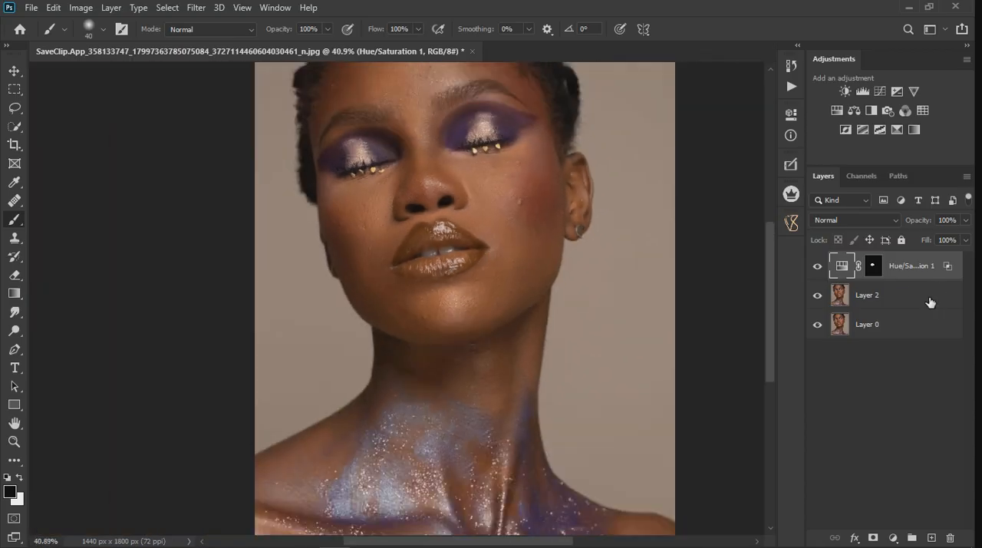
Step: Set the Hue/Saturation 1 adjustment's Lightness to -37 and reduce its layer opacity to 97%
double_click(841, 269)
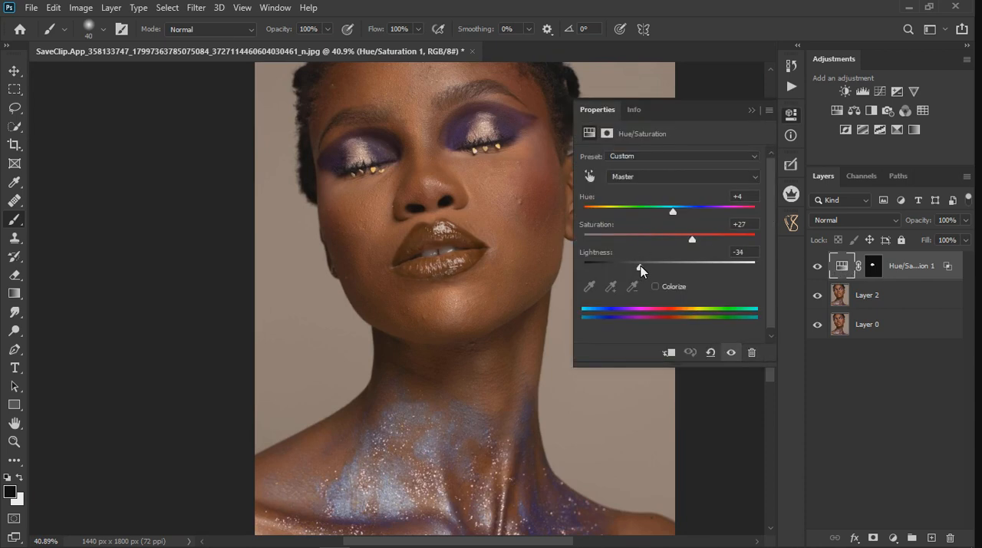
left_click_drag(638, 266, 638, 266)
scroll(469, 281, "down", 4)
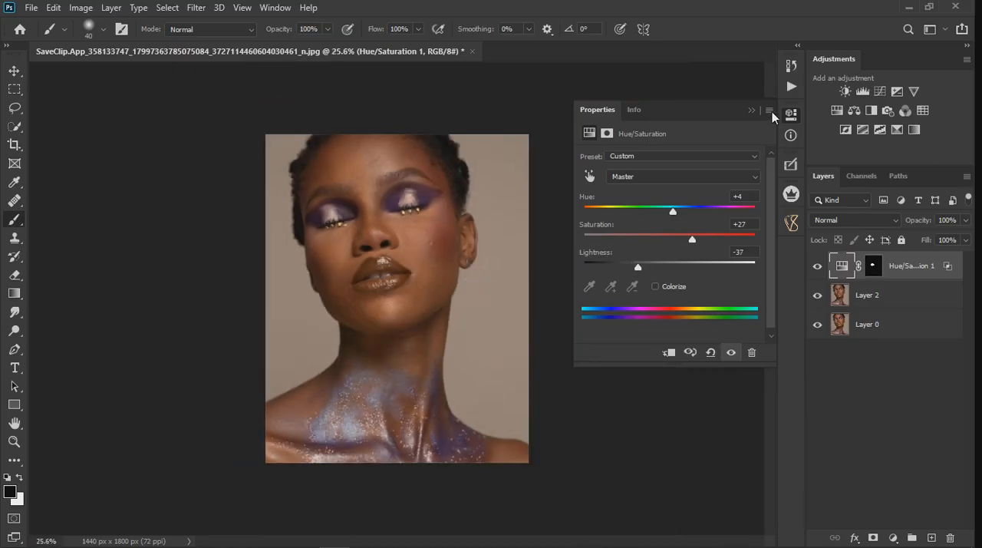
left_click(755, 109)
left_click(965, 220)
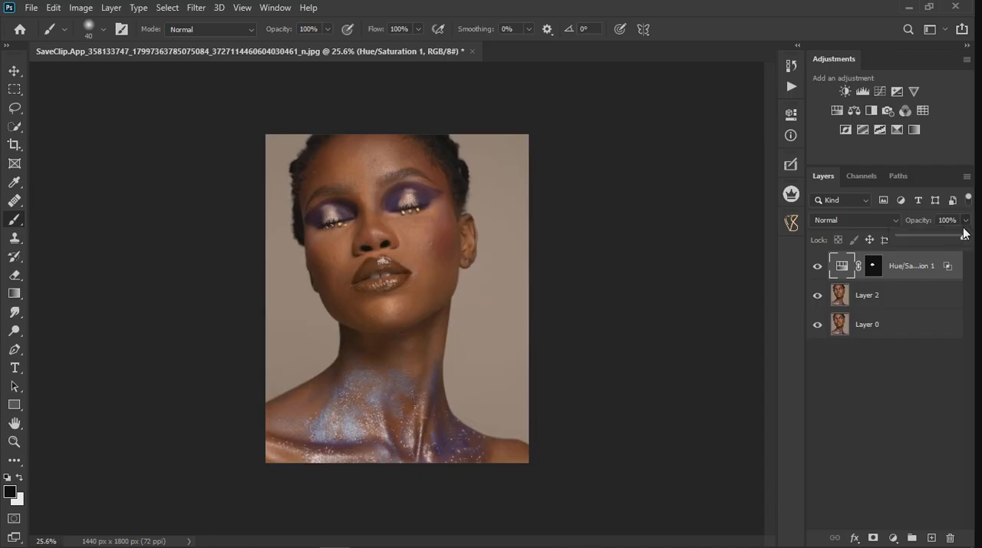
left_click_drag(964, 240, 957, 239)
left_click(887, 300)
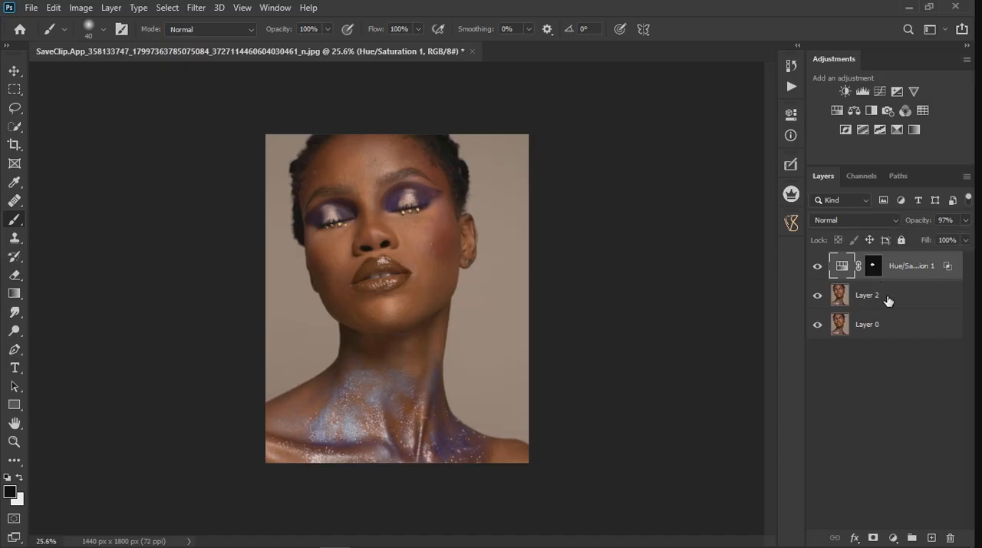
Step: Add a second Hue/Saturation adjustment clipped to Hue/Saturation 1 and set its Hue to -33
left_click(894, 538)
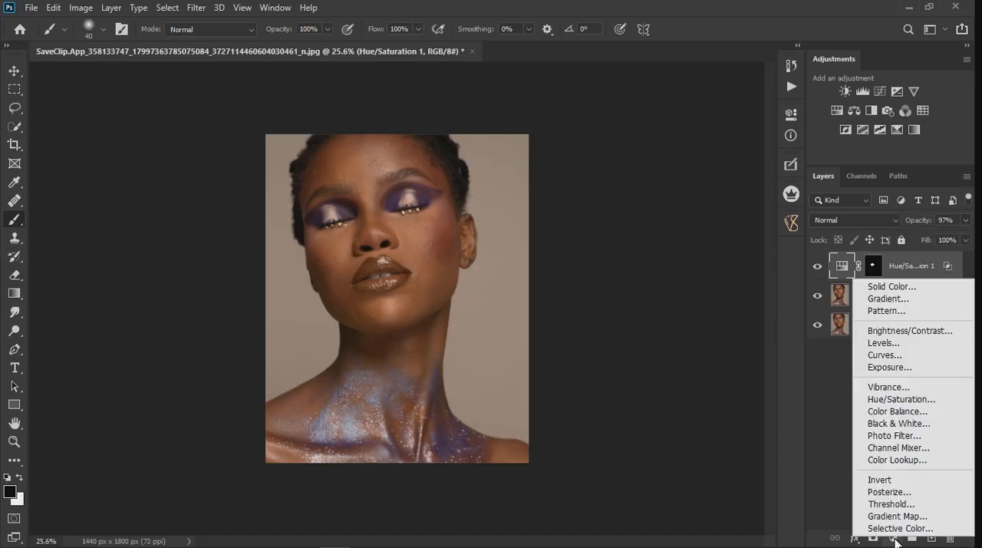
left_click(902, 407)
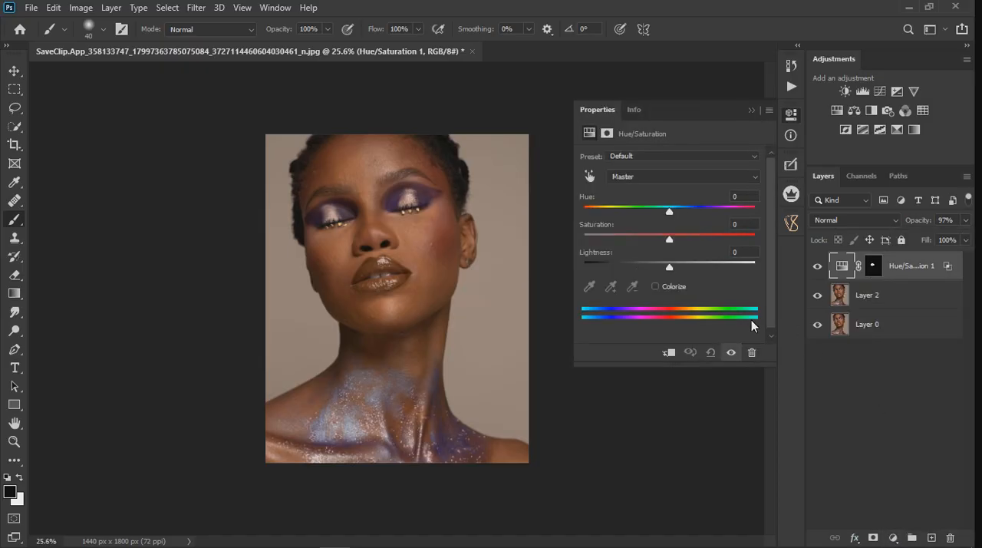
left_click(669, 352)
left_click_drag(670, 208, 642, 214)
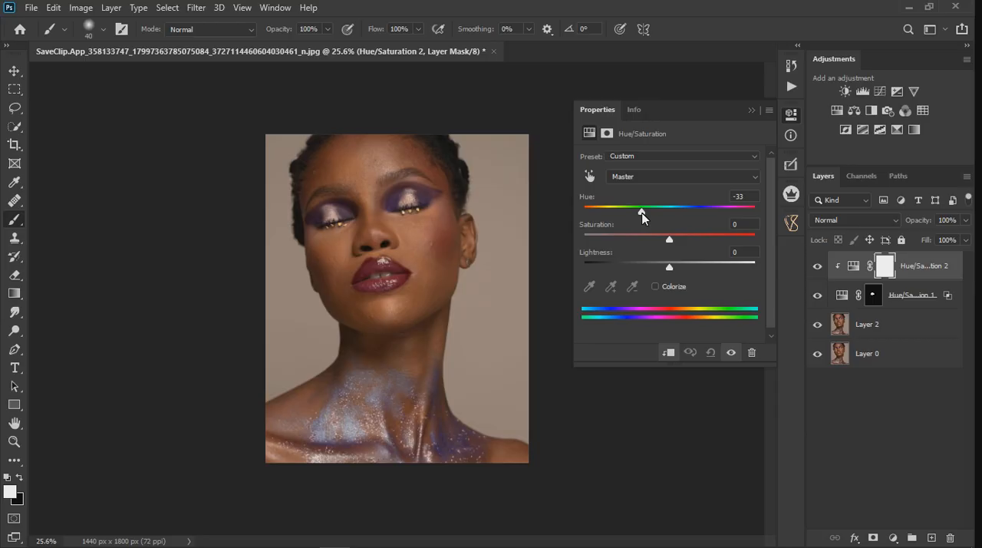
scroll(377, 278, "up", 5)
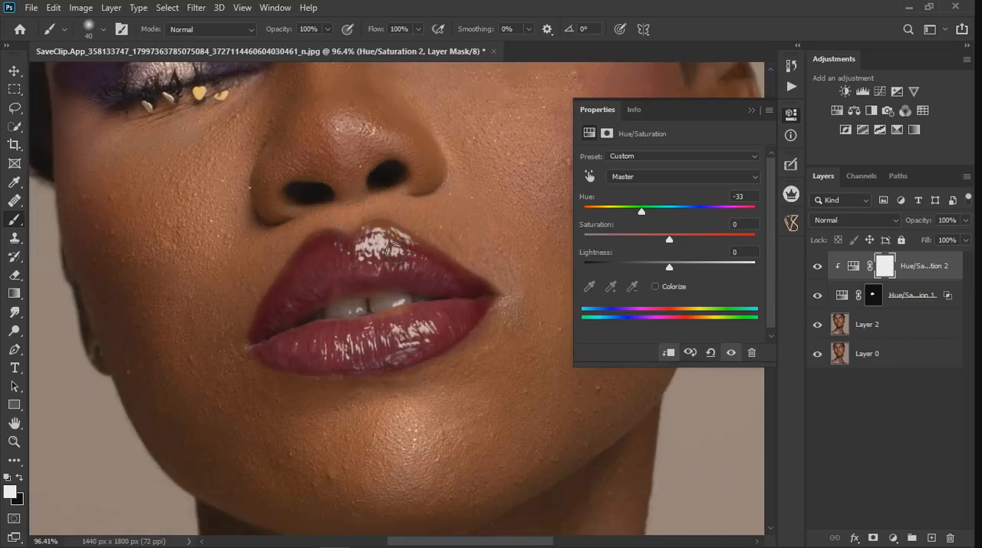
scroll(392, 249, "down", 5)
scroll(383, 249, "up", 5)
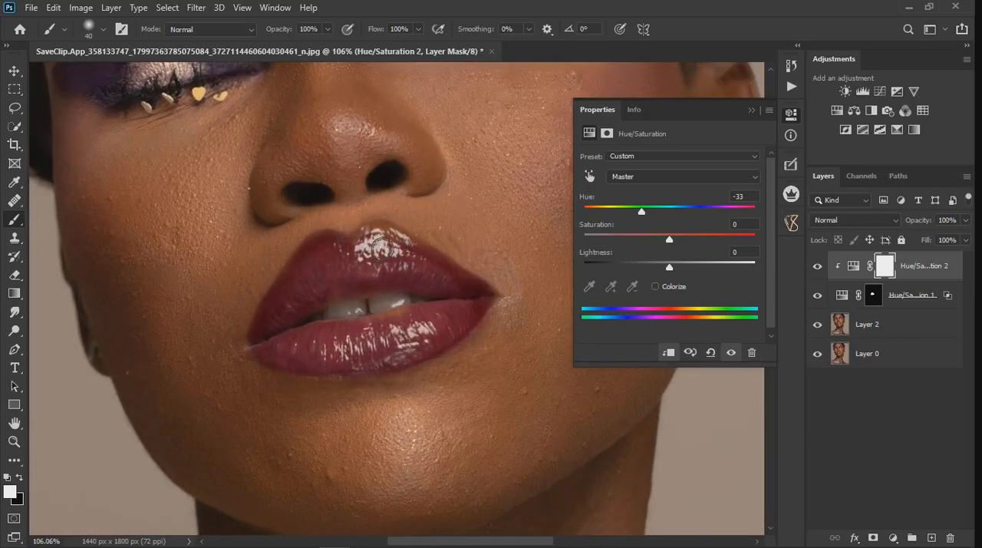
left_click(752, 110)
Step: With Hue/Saturation 2 hidden, stamp the visible image onto a new layer above Hue/Saturation 1, and hide Hue/Saturation 1 and Layer 2
scroll(438, 245, "down", 3)
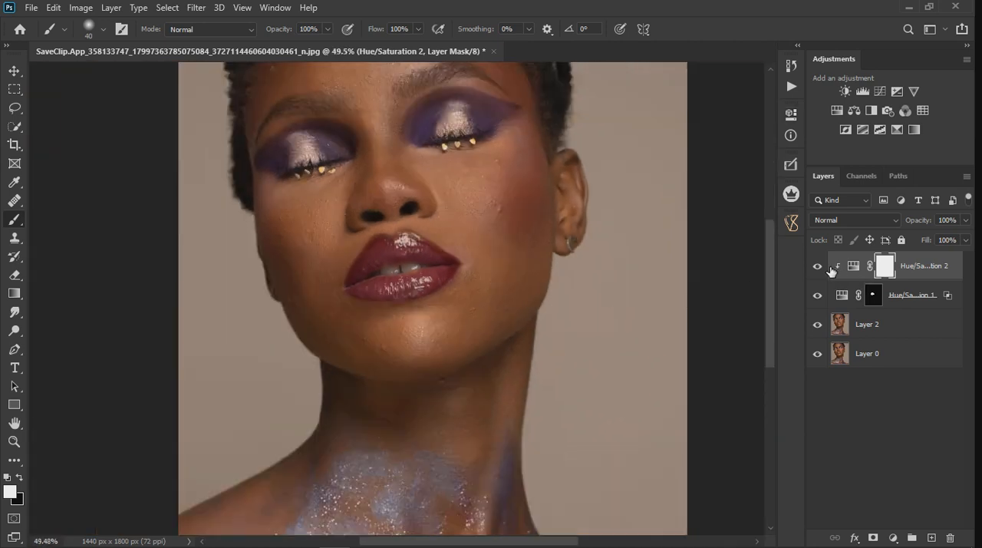
left_click(819, 269)
scroll(567, 282, "down", 2)
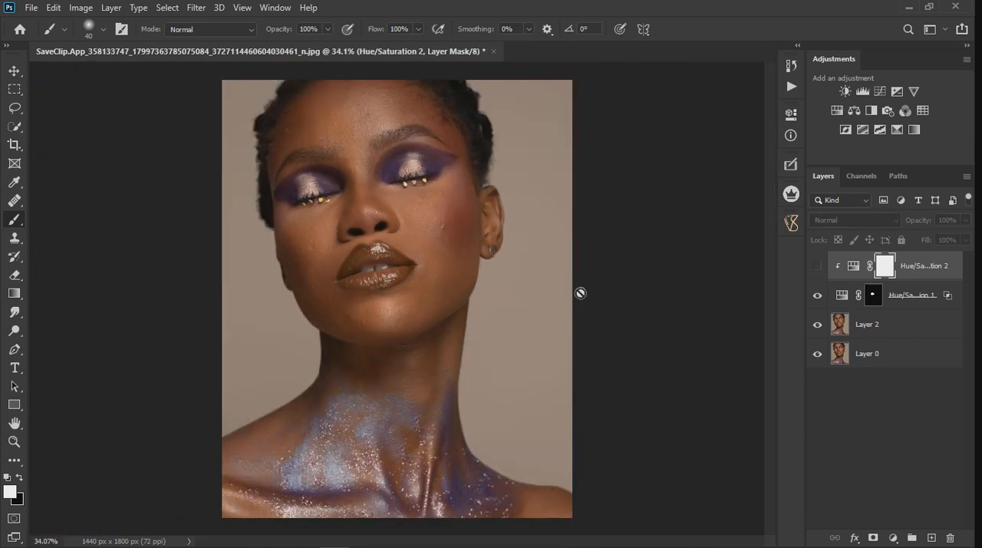
left_click(916, 305)
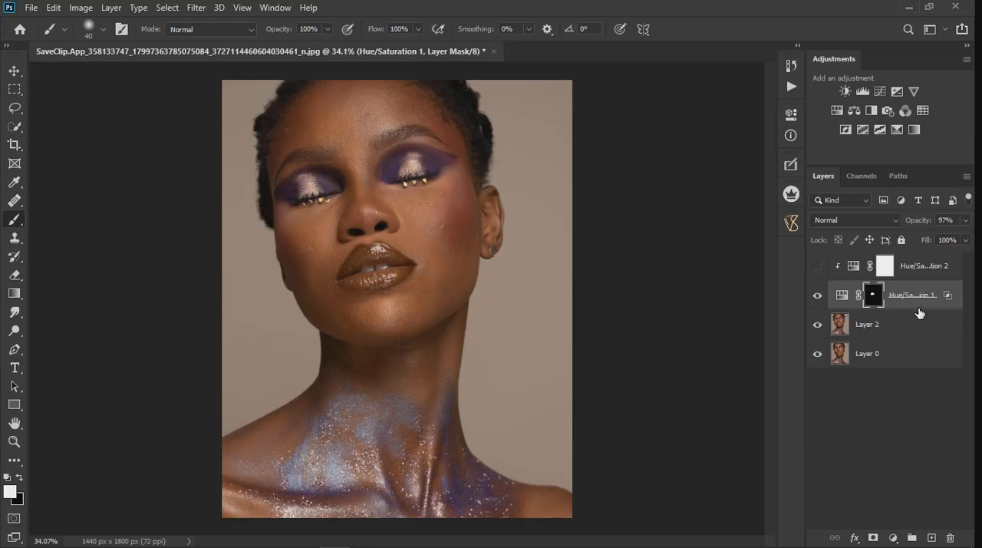
key("x")
key("ctrl+shift+alt+e")
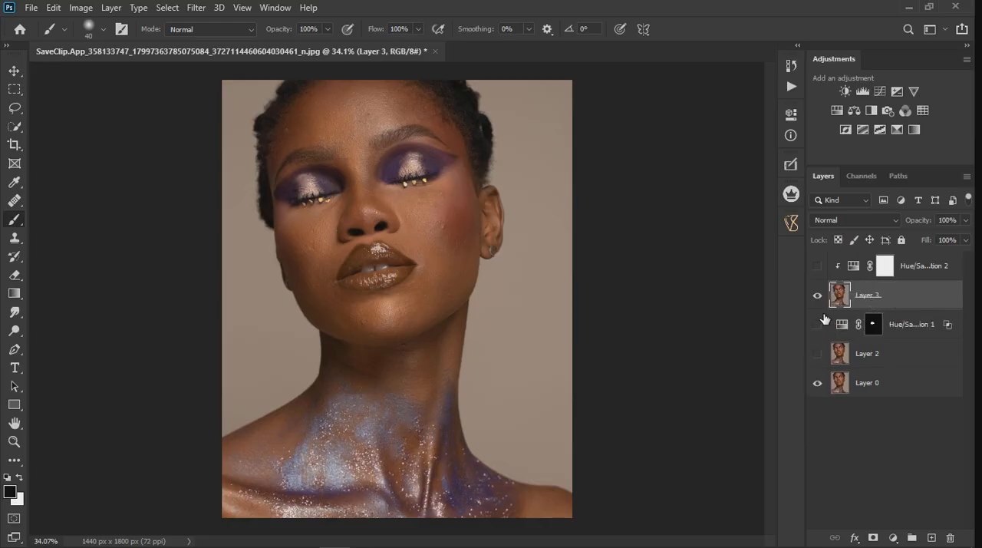
Step: Toggle the stamped Layer 3's visibility to compare the retouched lips with the original portrait, both up close and in full
scroll(373, 271, "up", 3)
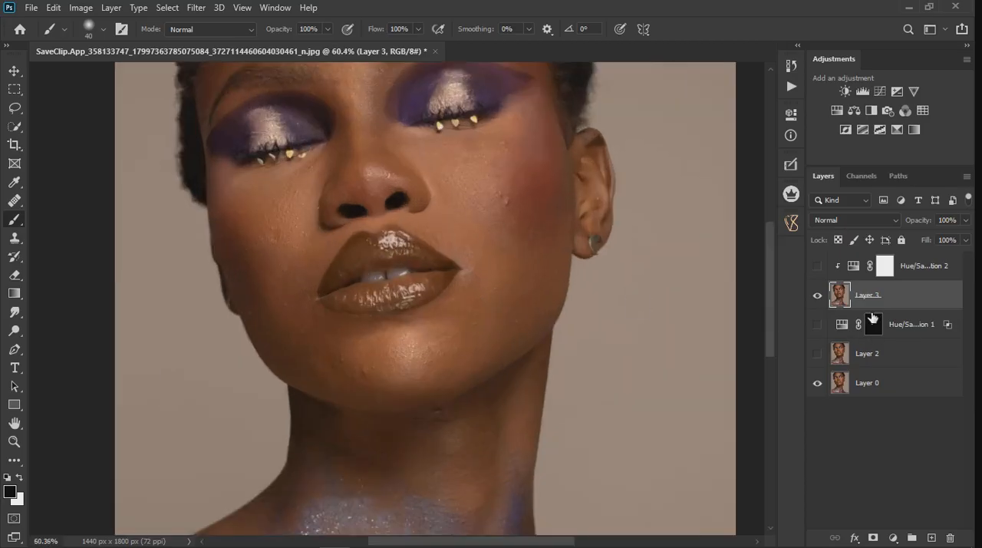
left_click(823, 299)
left_click(817, 295)
left_click(817, 297)
left_click(818, 297)
scroll(394, 321, "down", 1)
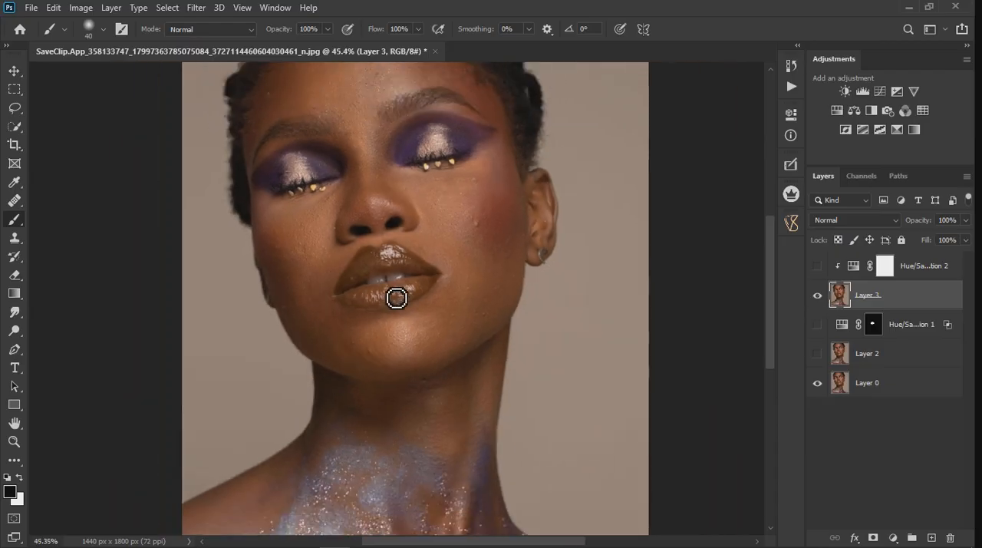
scroll(384, 272, "down", 1)
scroll(382, 271, "down", 2)
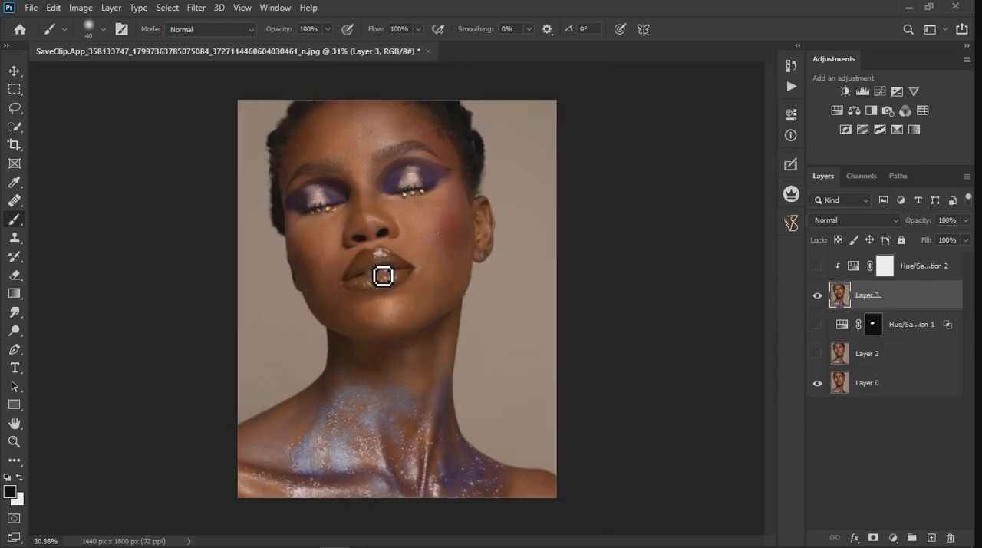
scroll(383, 277, "up", 3)
scroll(399, 281, "up", 3)
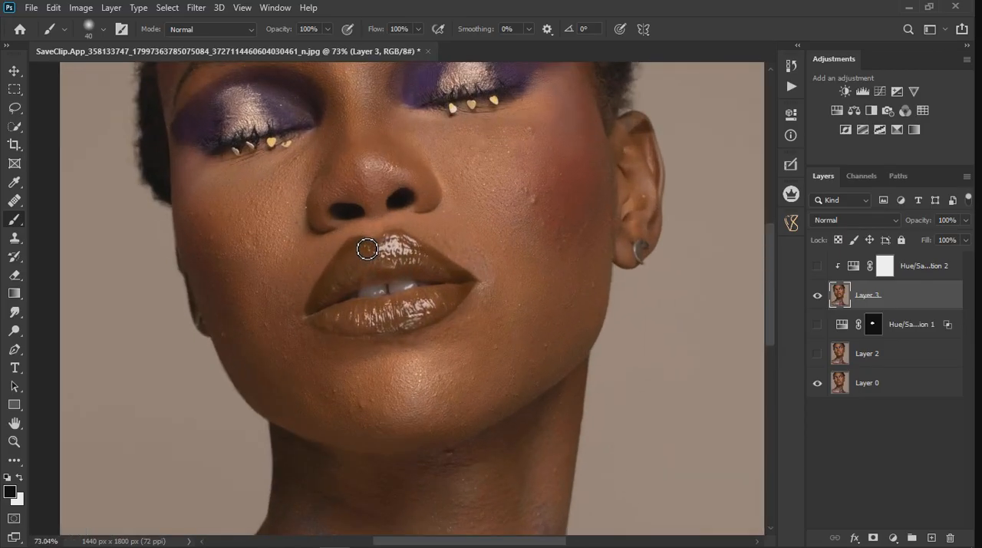
scroll(369, 248, "down", 1)
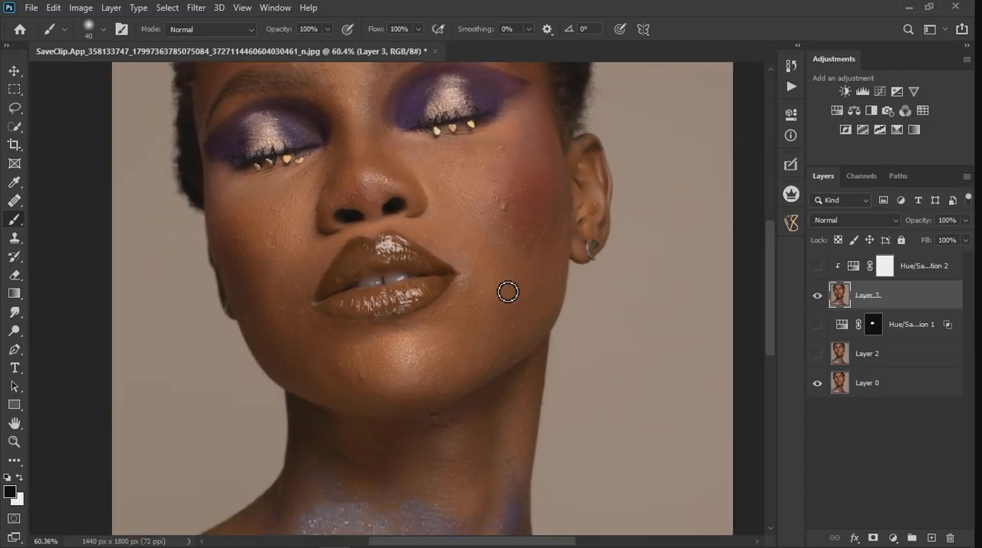